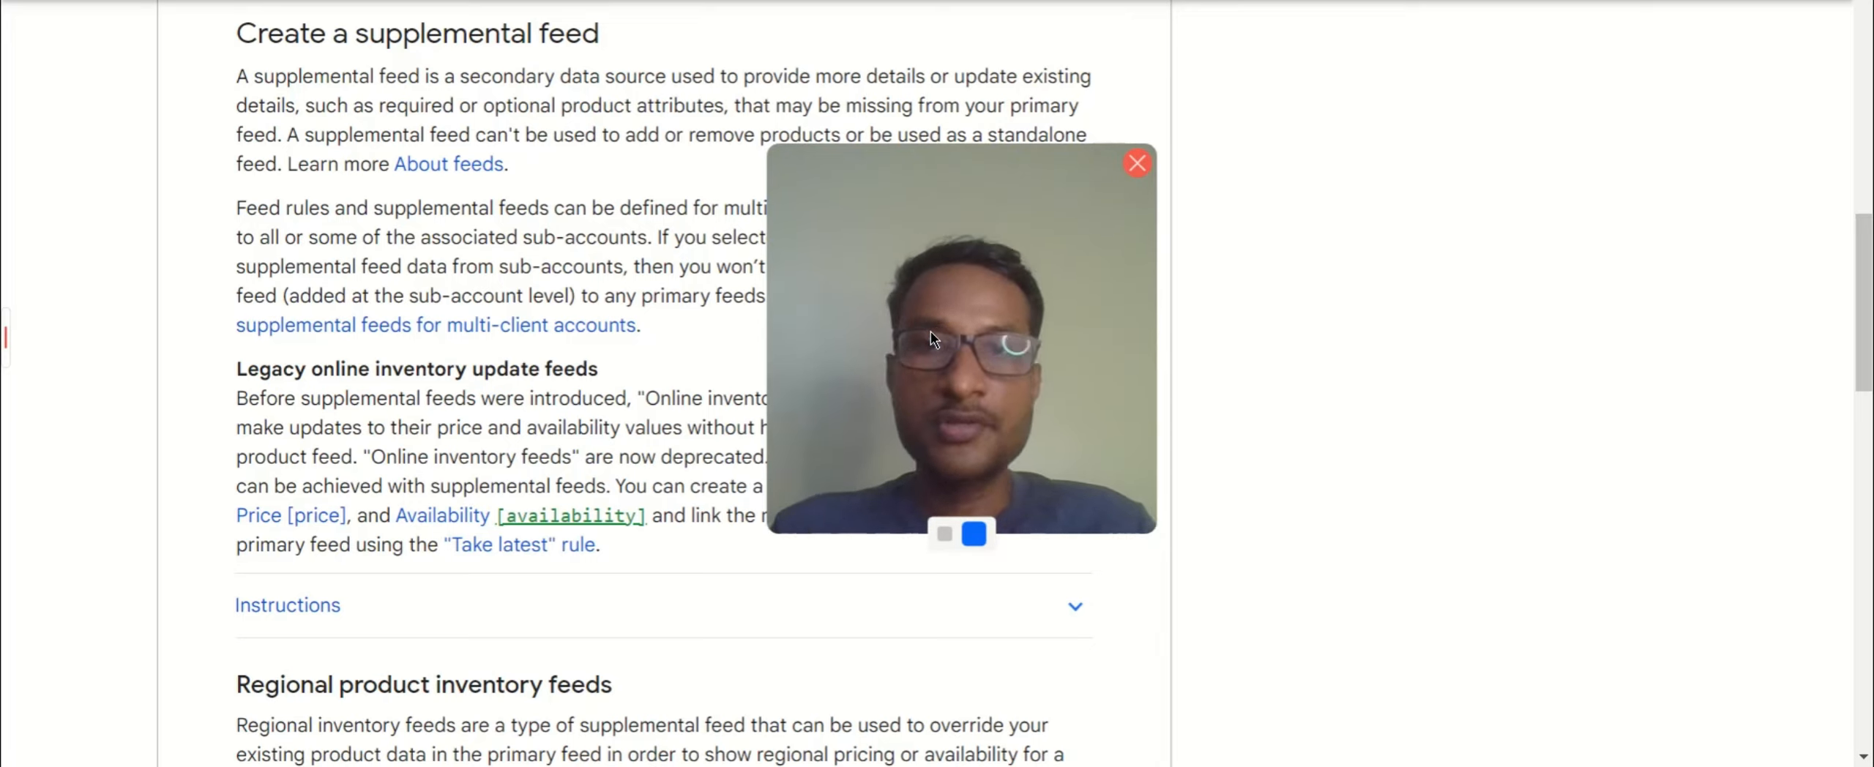
click(942, 536)
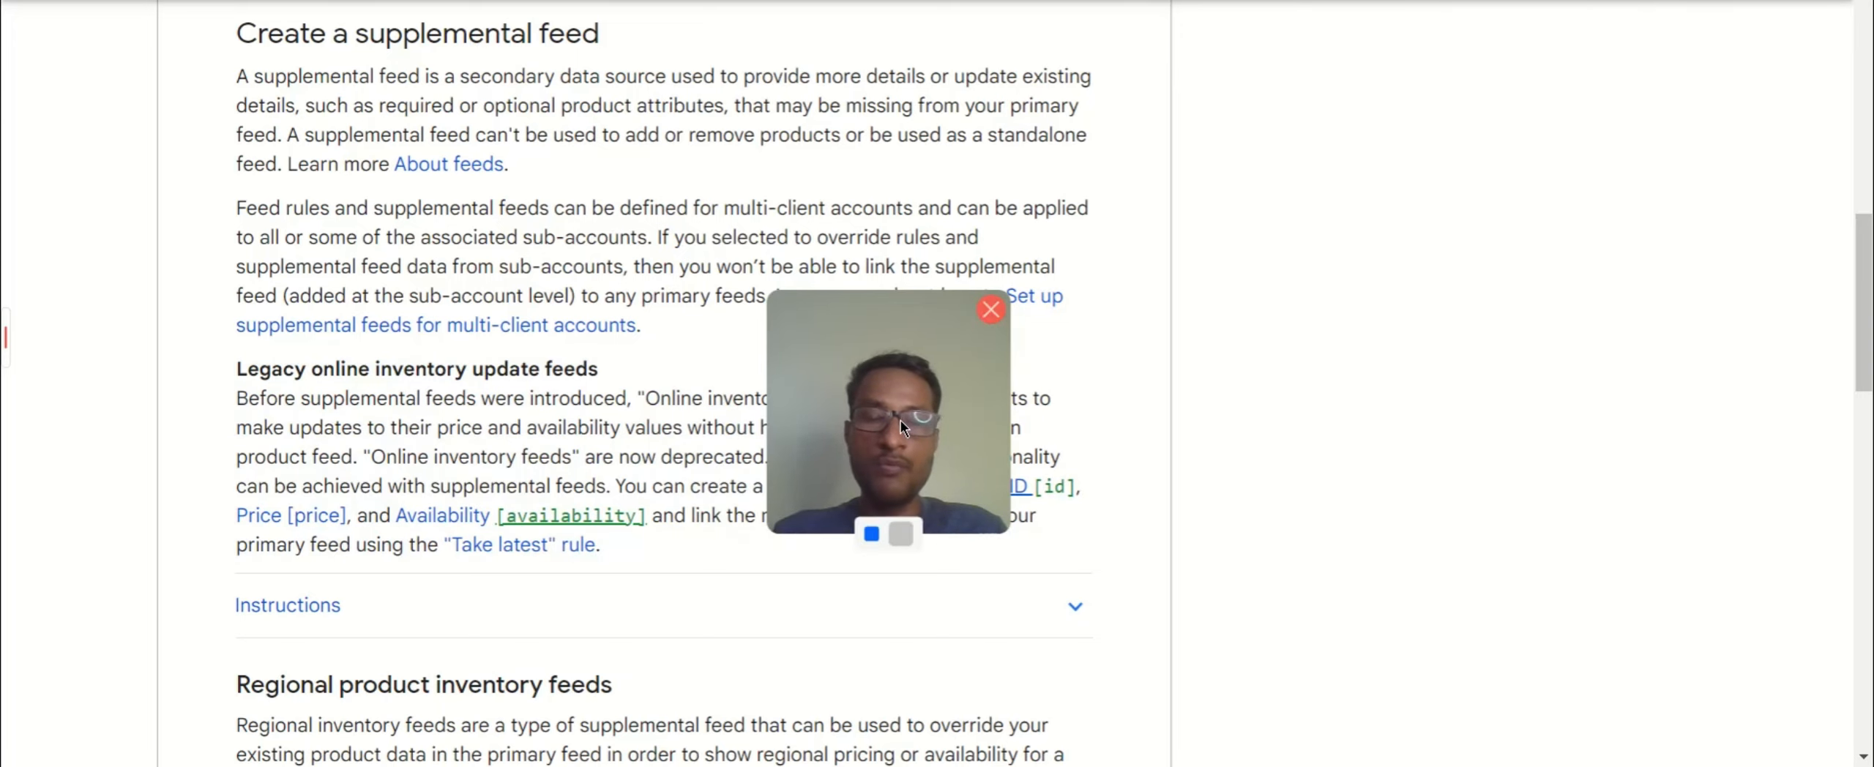
drag(900, 420, 1740, 628)
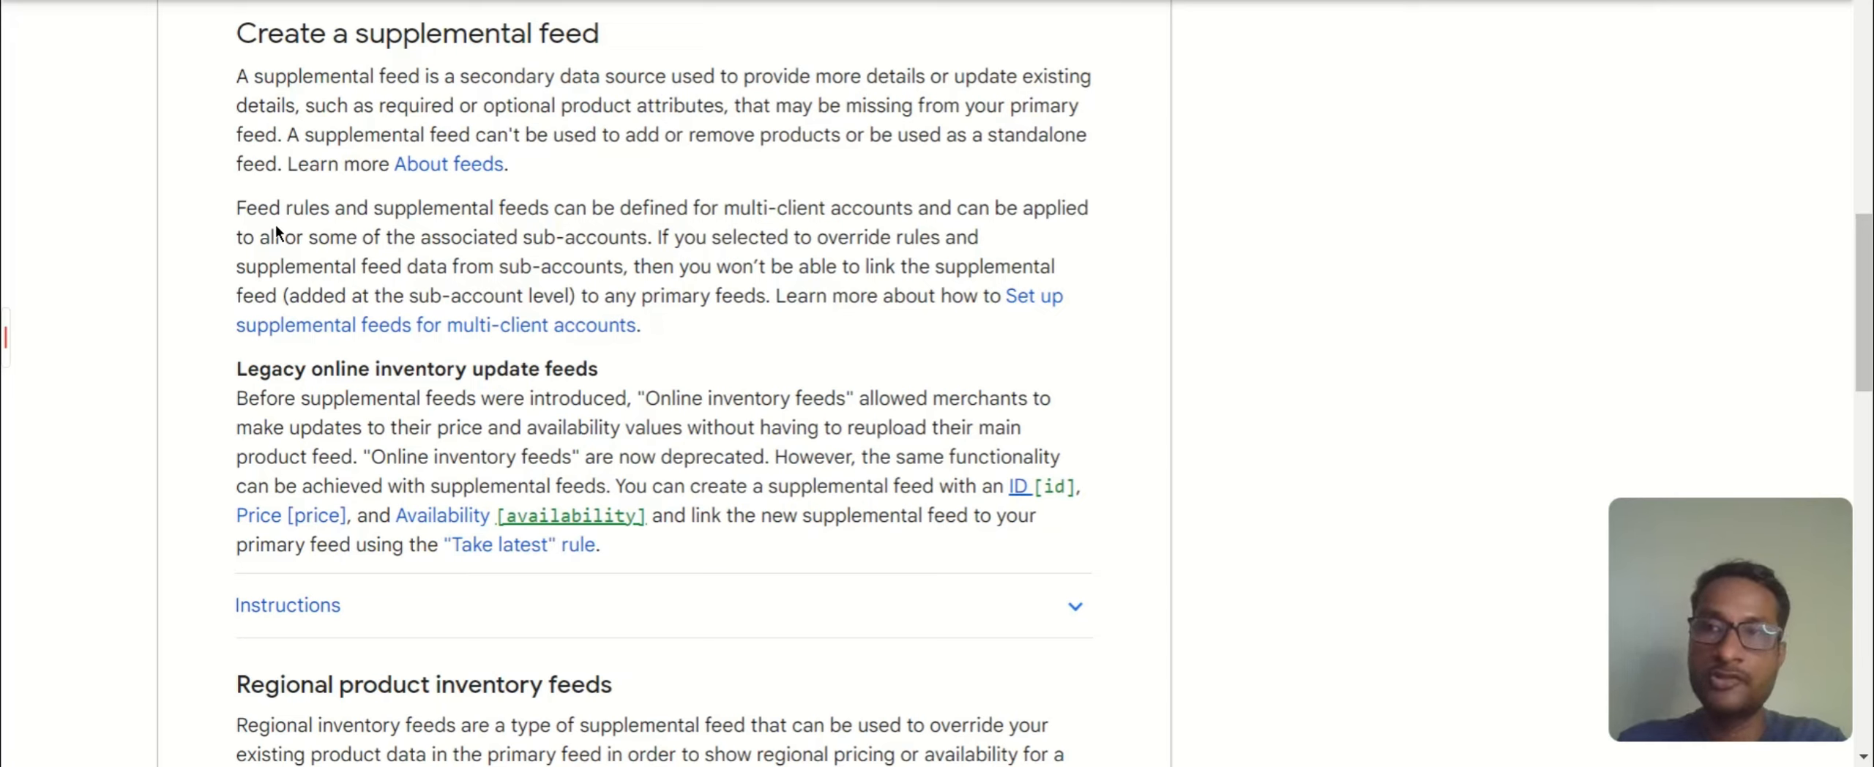
Switch to Google Merchant Center and show the list of all products.
click(4, 1)
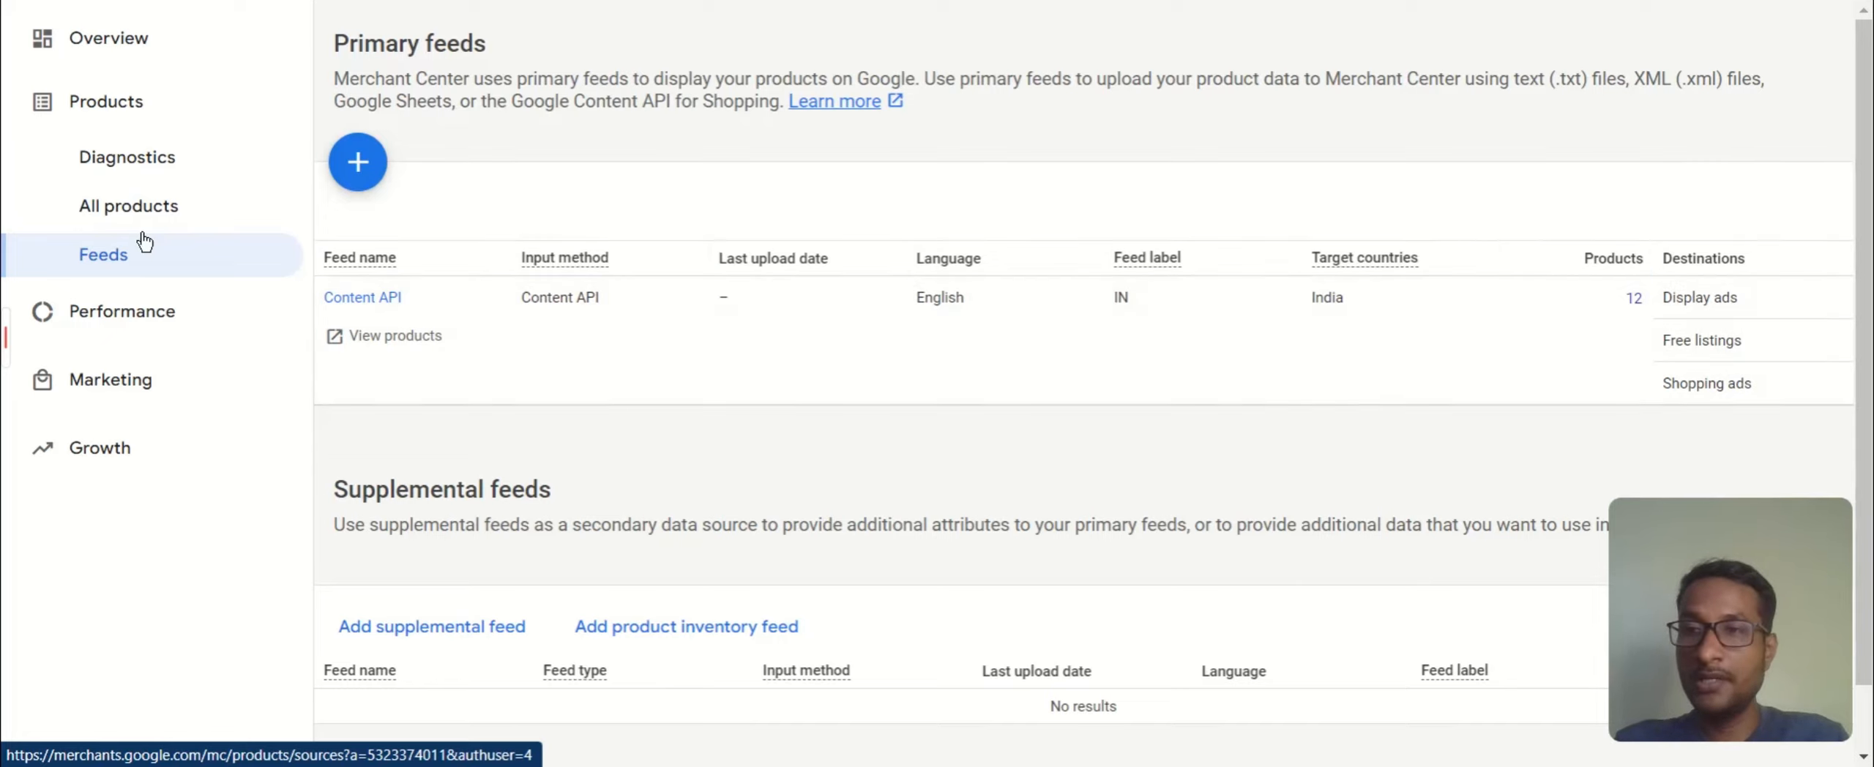
click(150, 211)
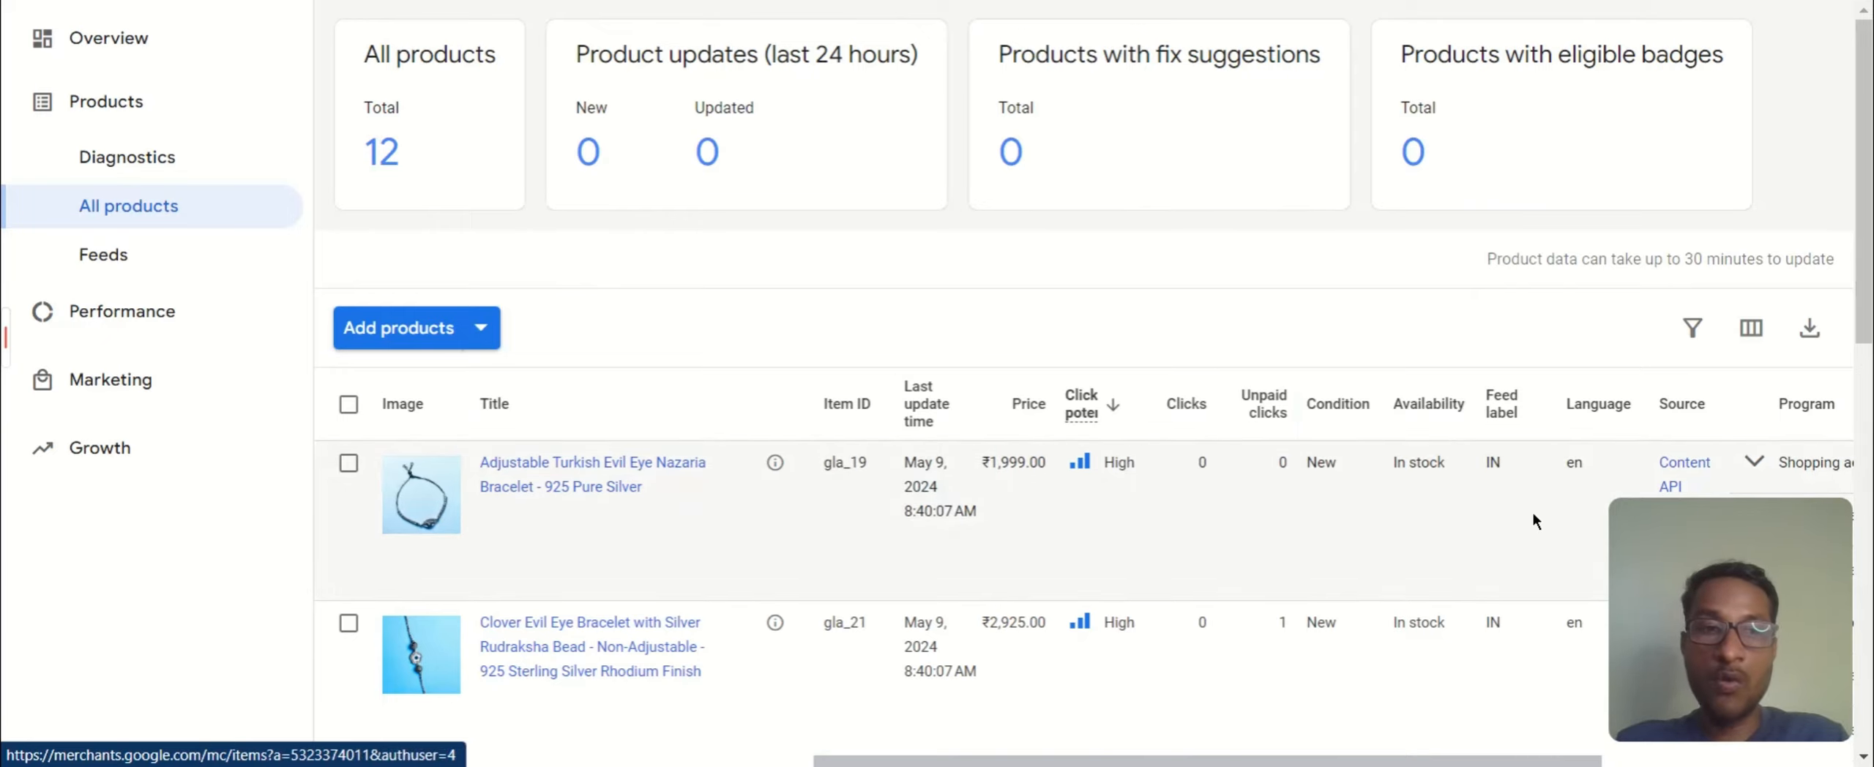
Switch to the product spreadsheet in Google Sheets and examine its attribute header row and the first product's entries.
drag(1696, 568, 36, 579)
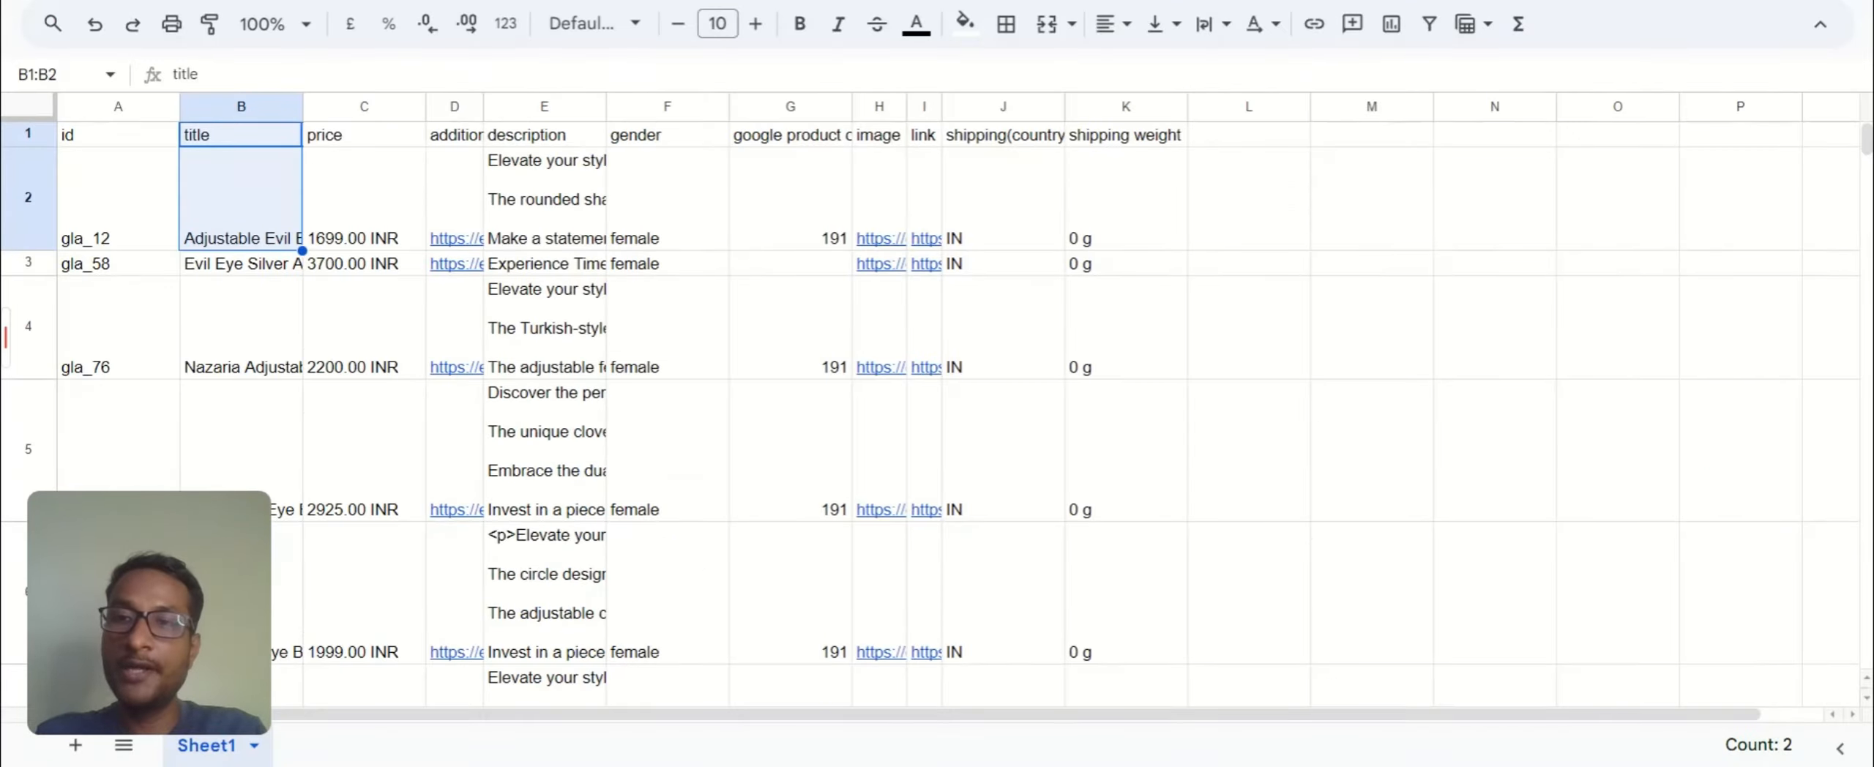
drag(143, 577, 1657, 497)
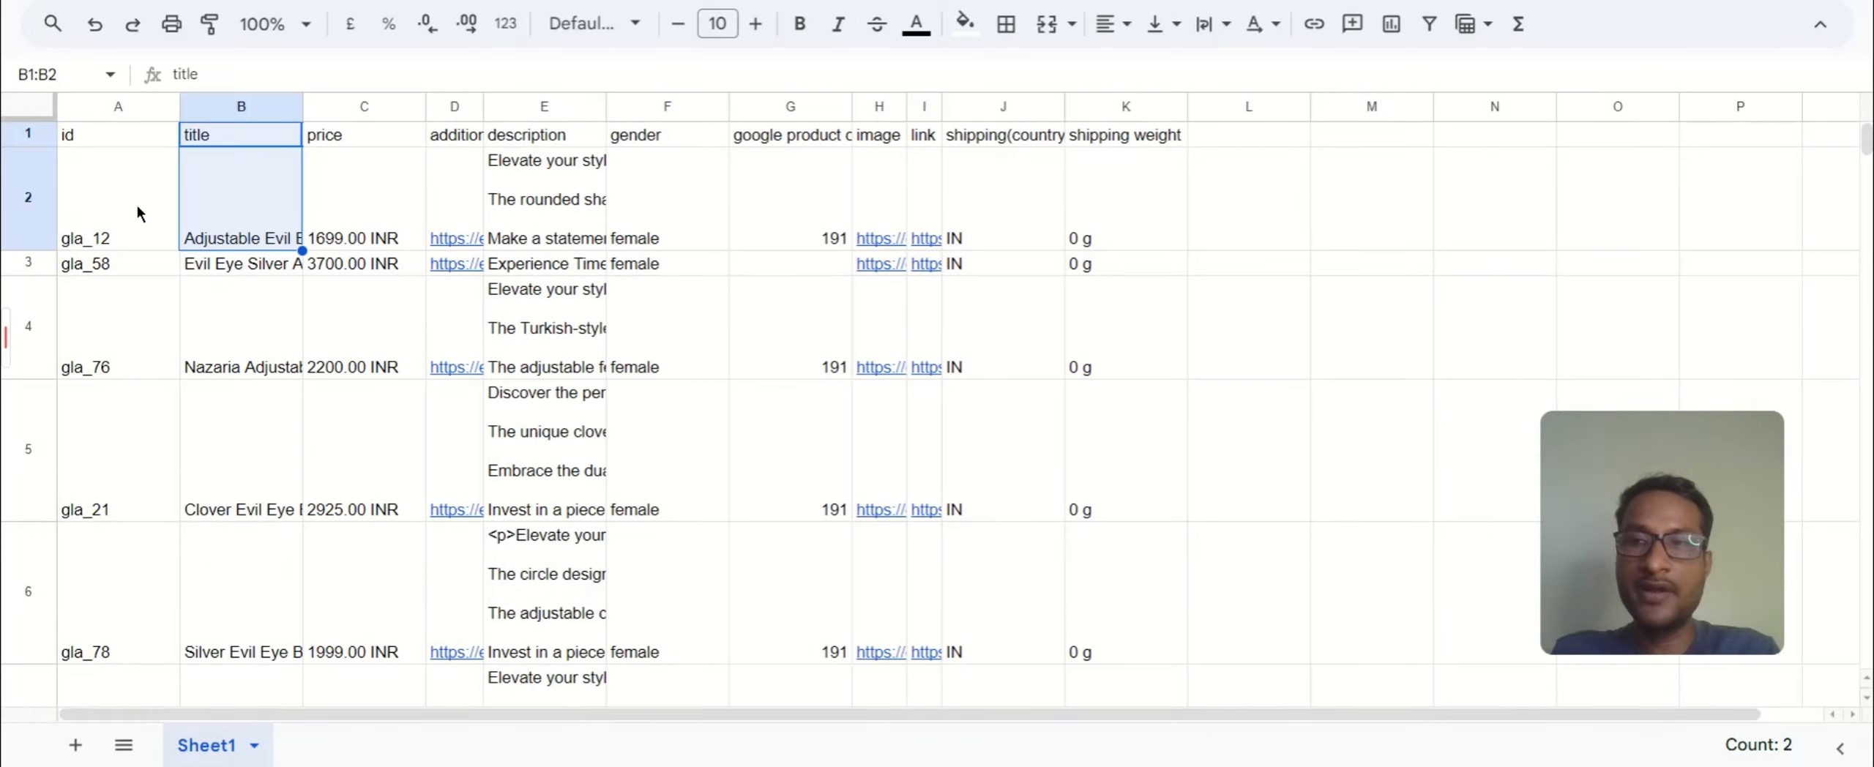
click(1288, 228)
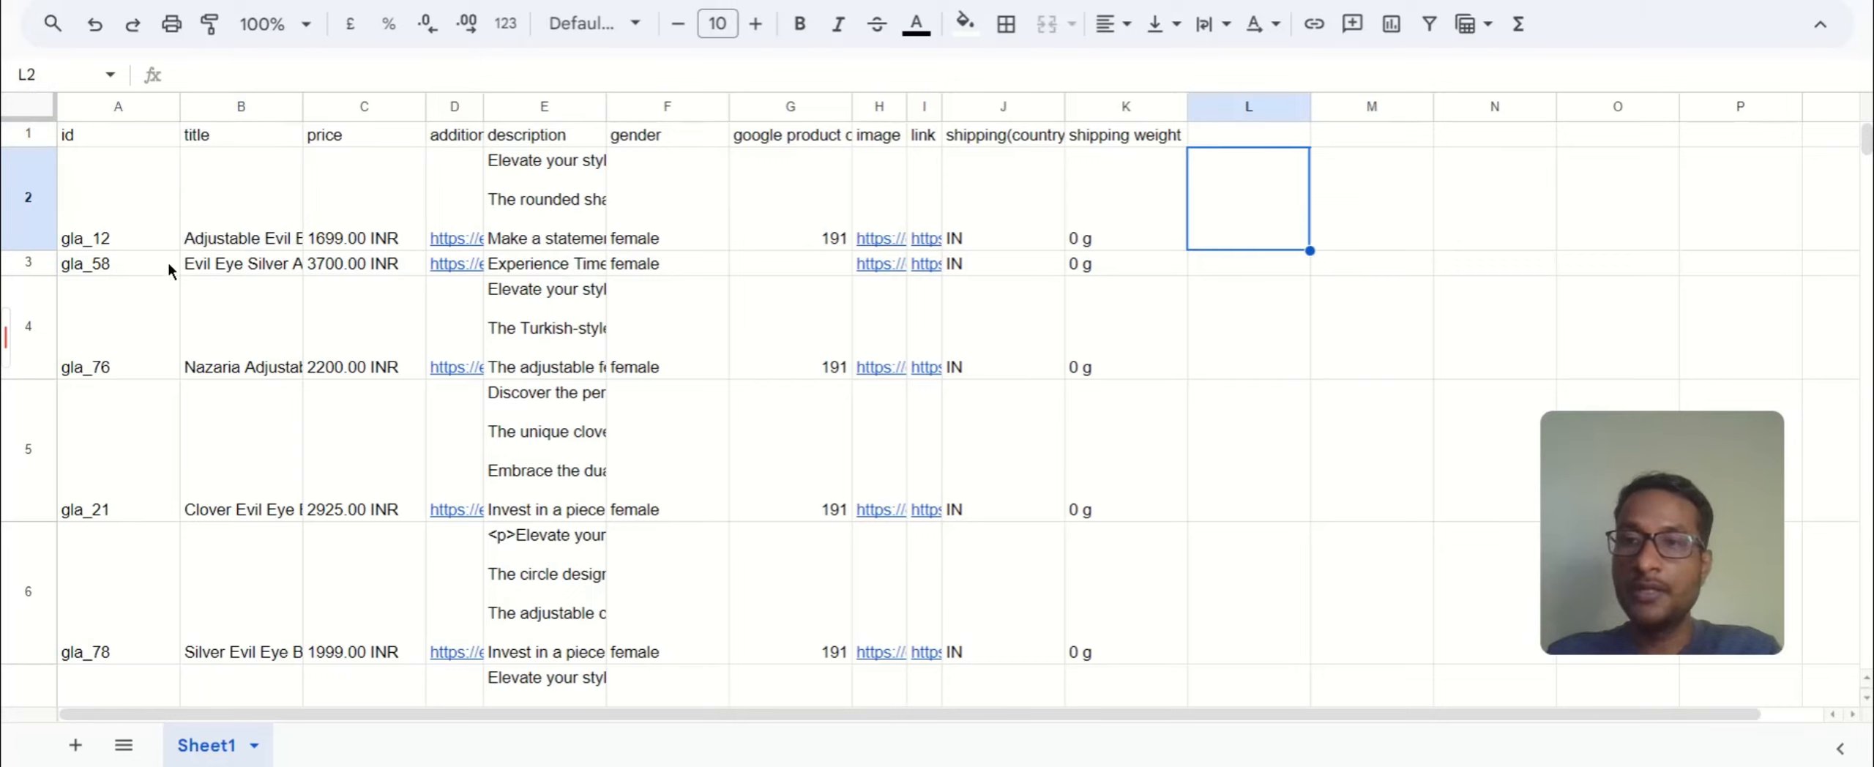
click(20, 128)
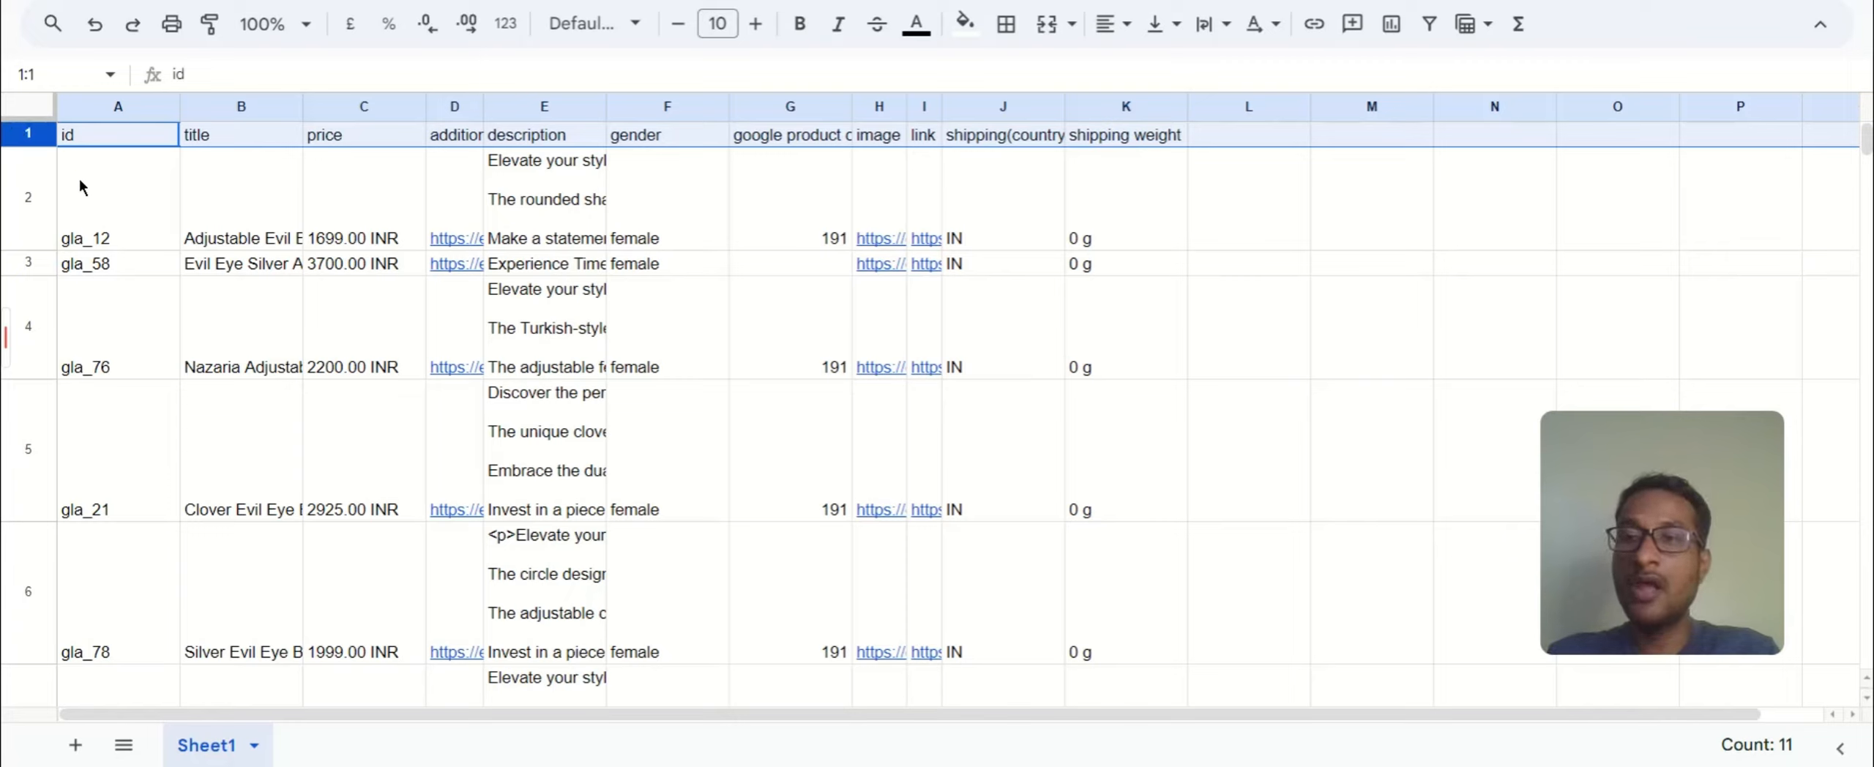
click(81, 139)
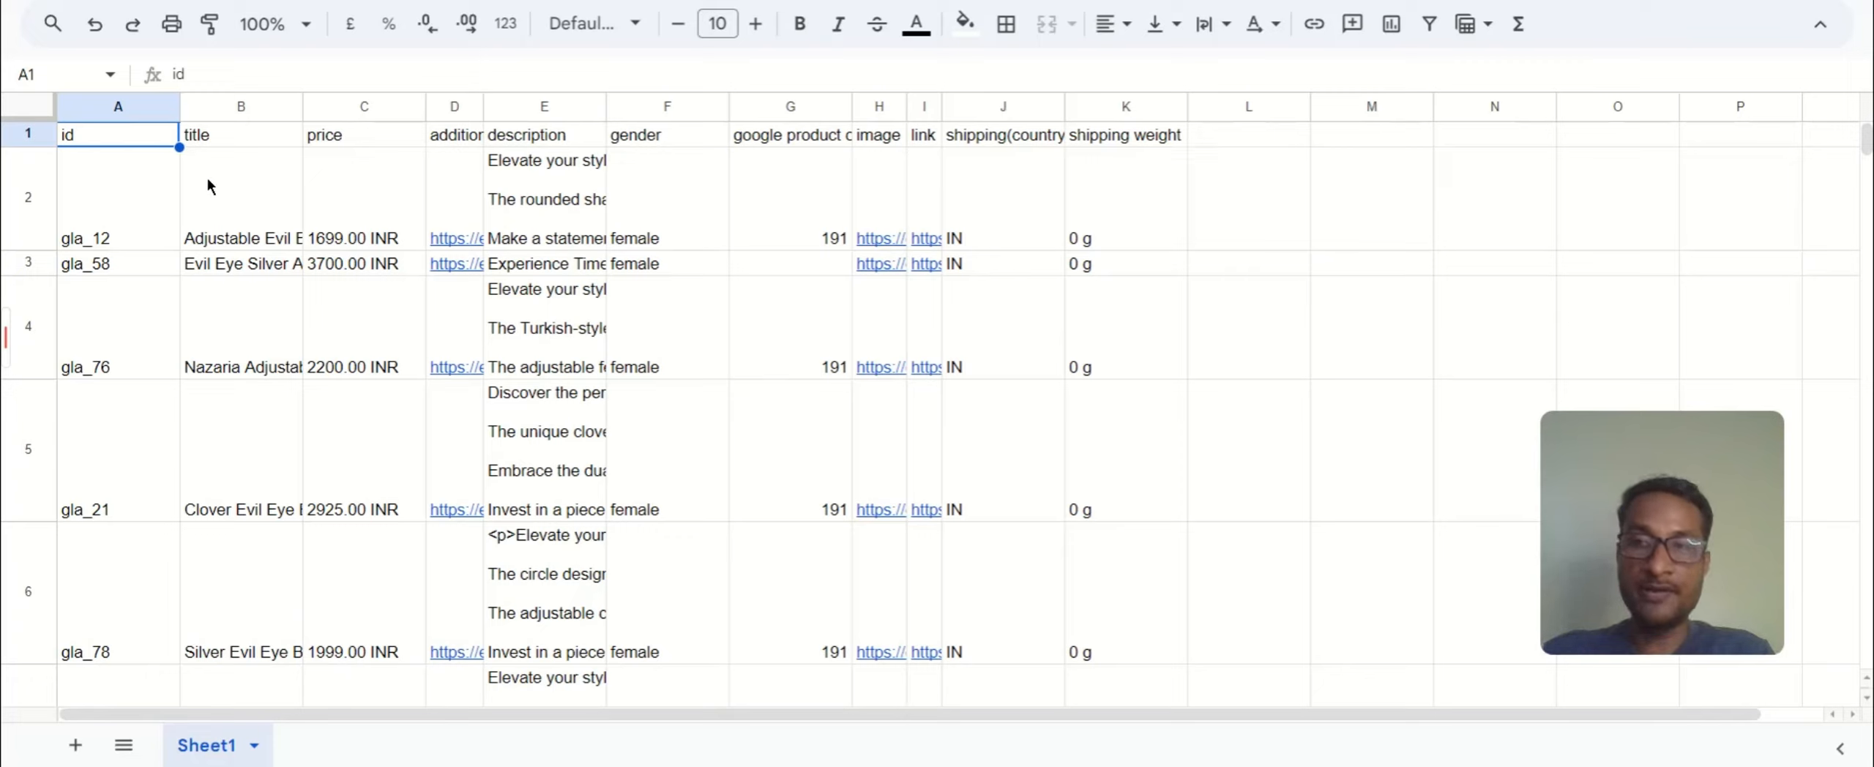
click(92, 209)
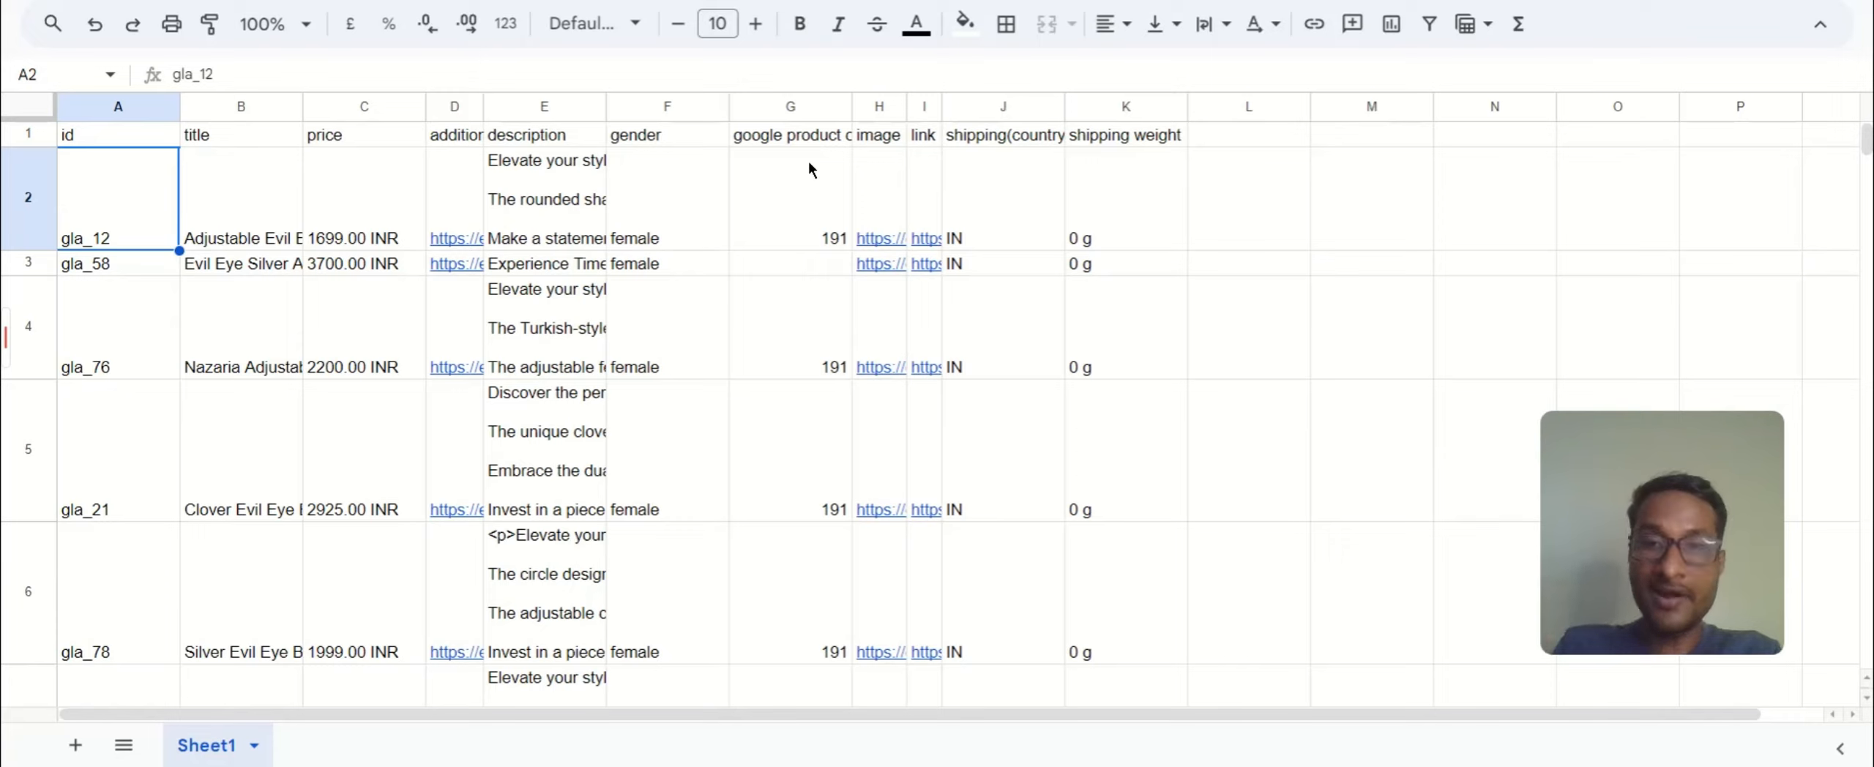
click(1209, 138)
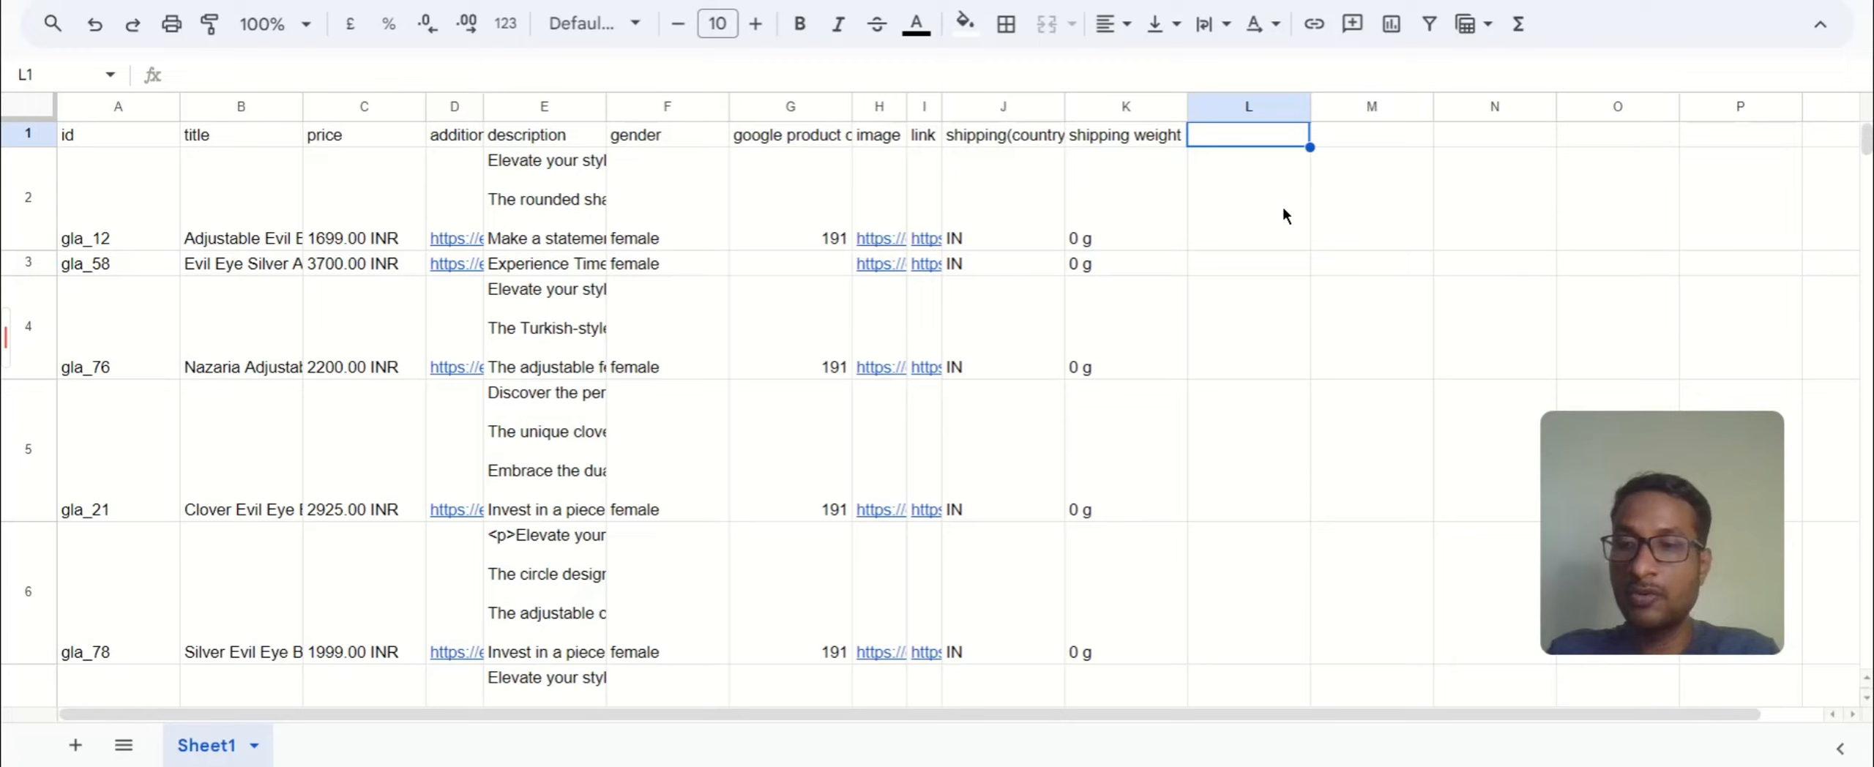
click(1241, 245)
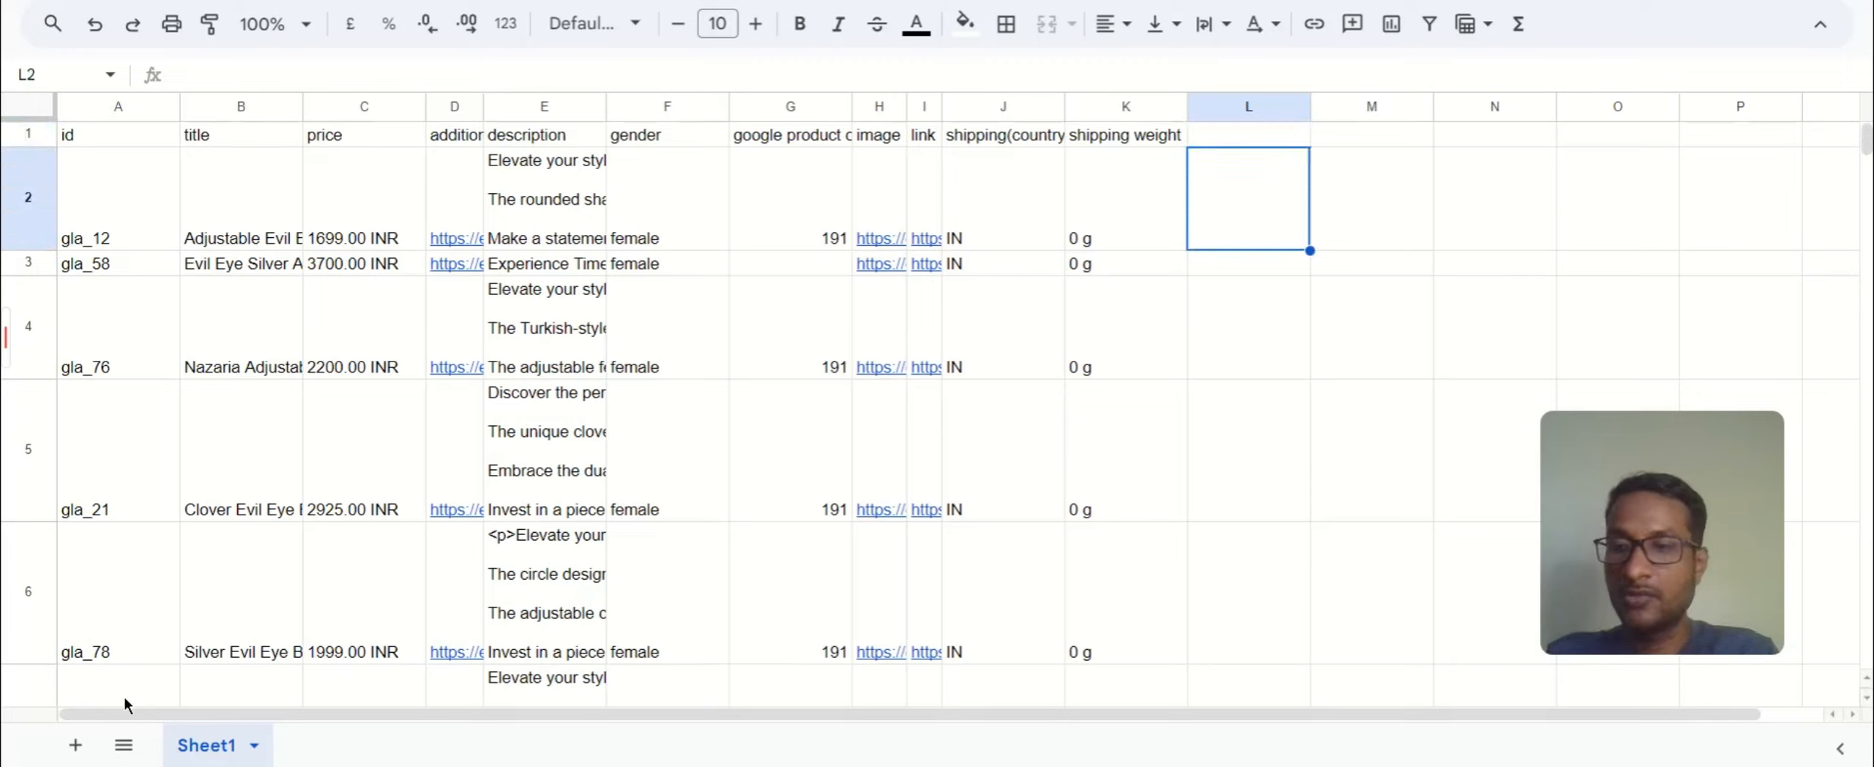
Add a new sheet and copy the id header and first product ID from Sheet1 into A1:A2.
click(76, 745)
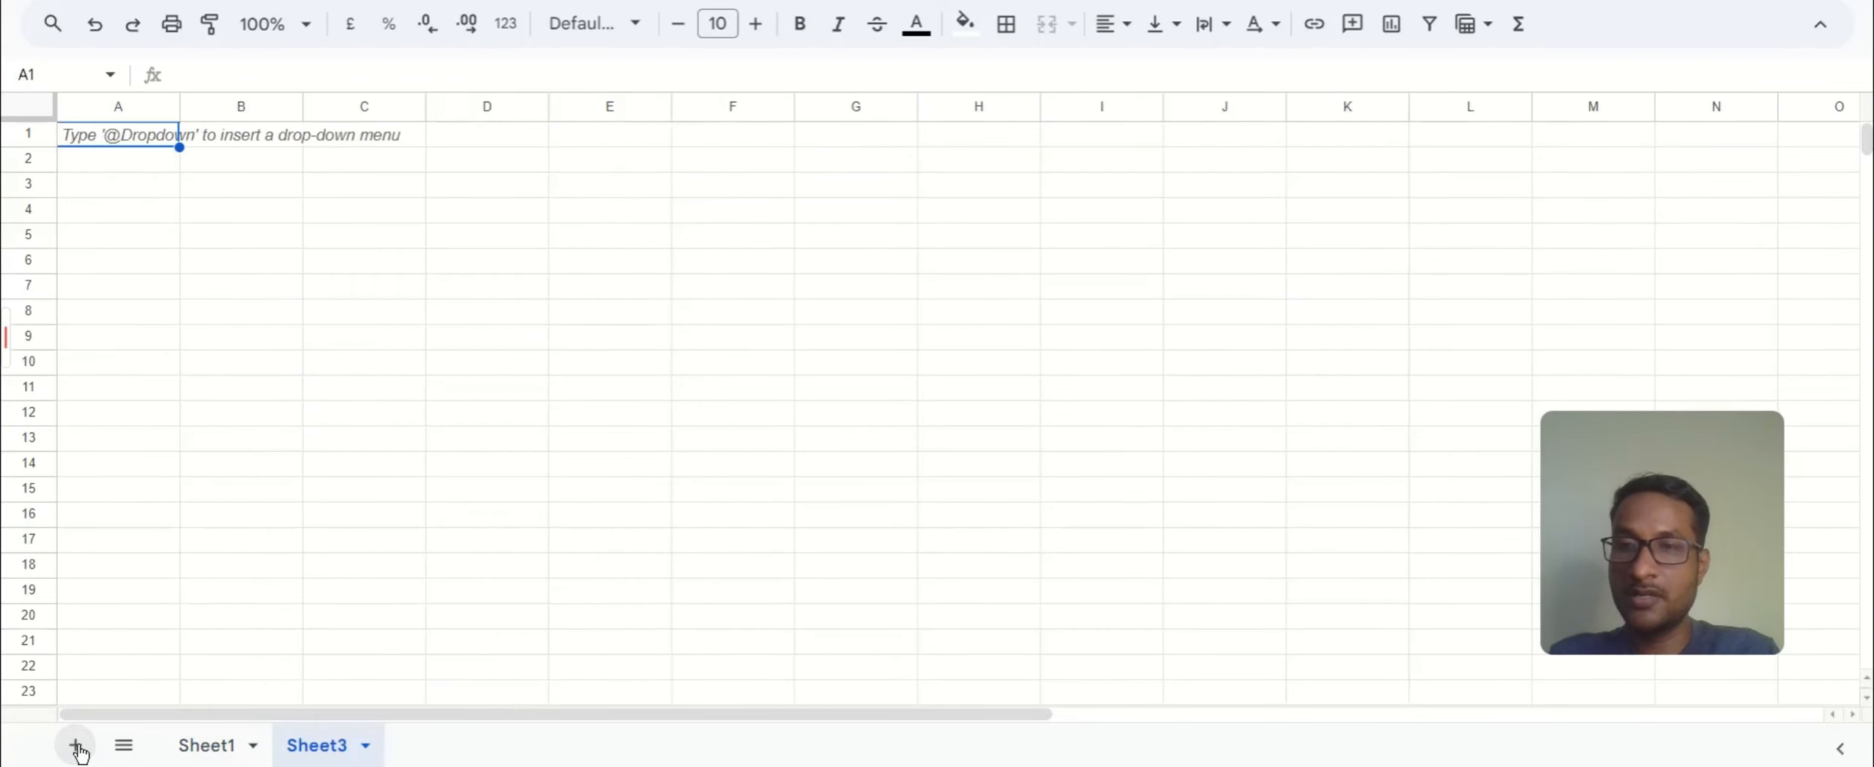
click(207, 747)
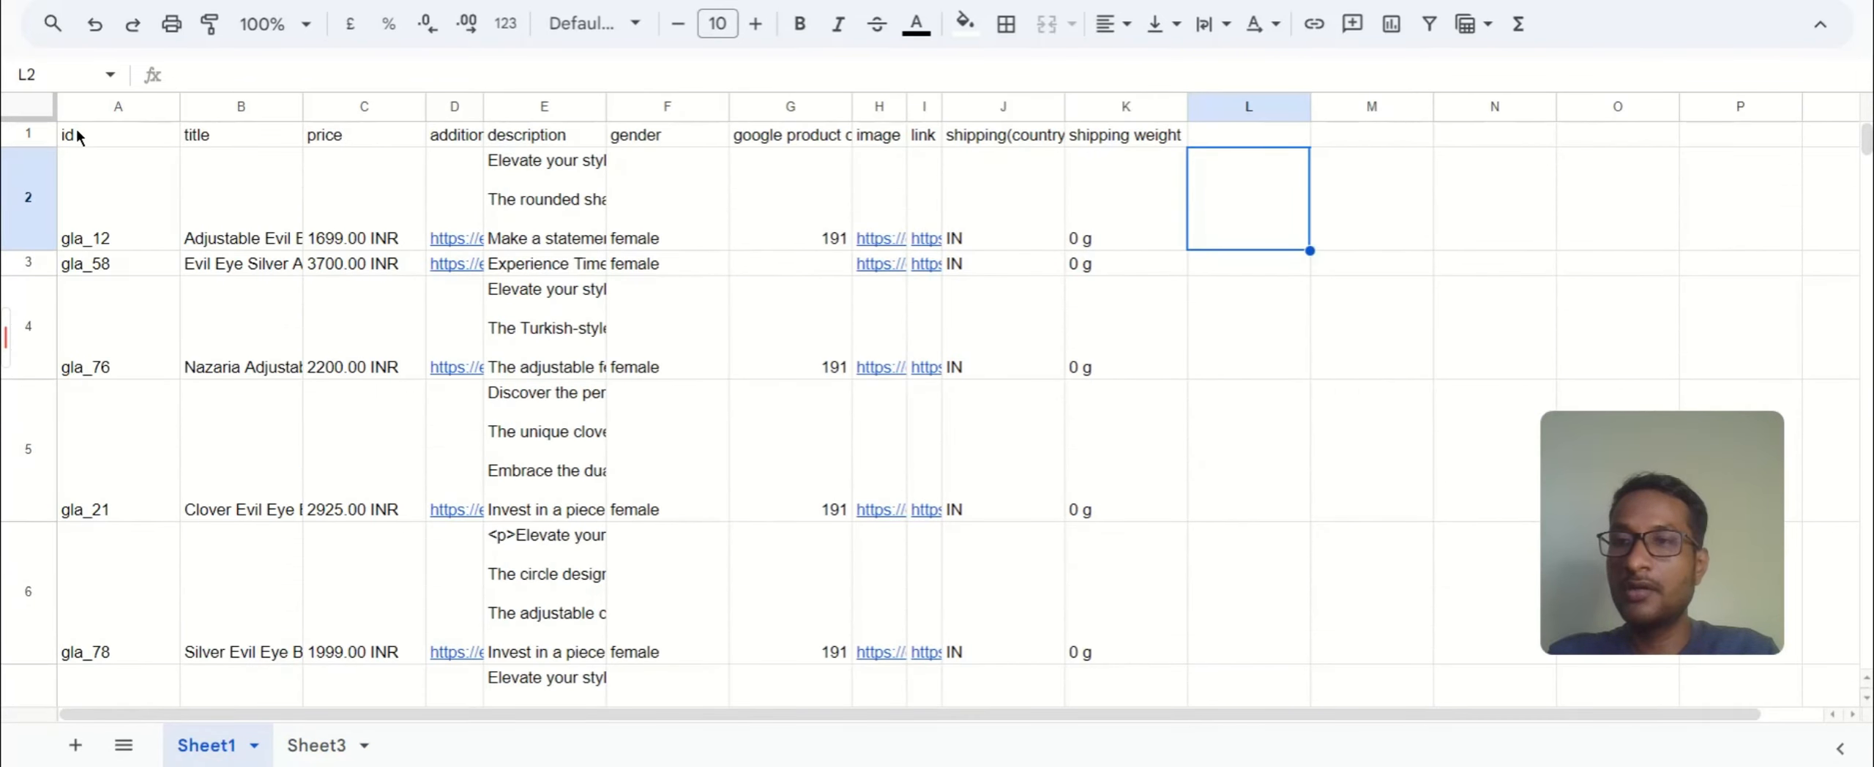
drag(76, 129, 94, 190)
key(ctrl+c)
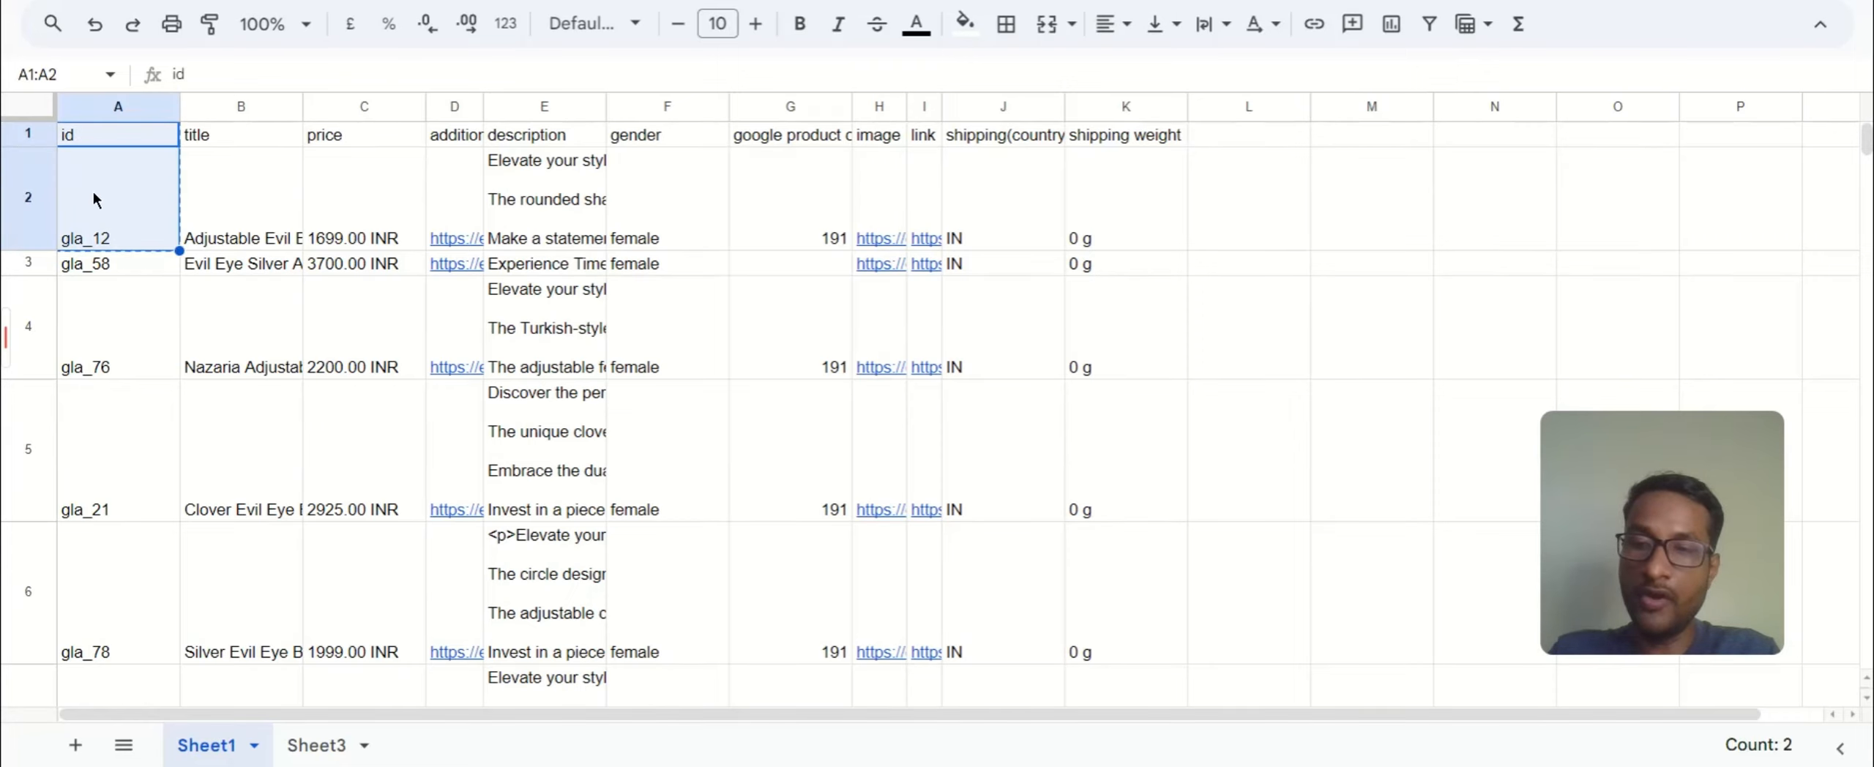
click(317, 745)
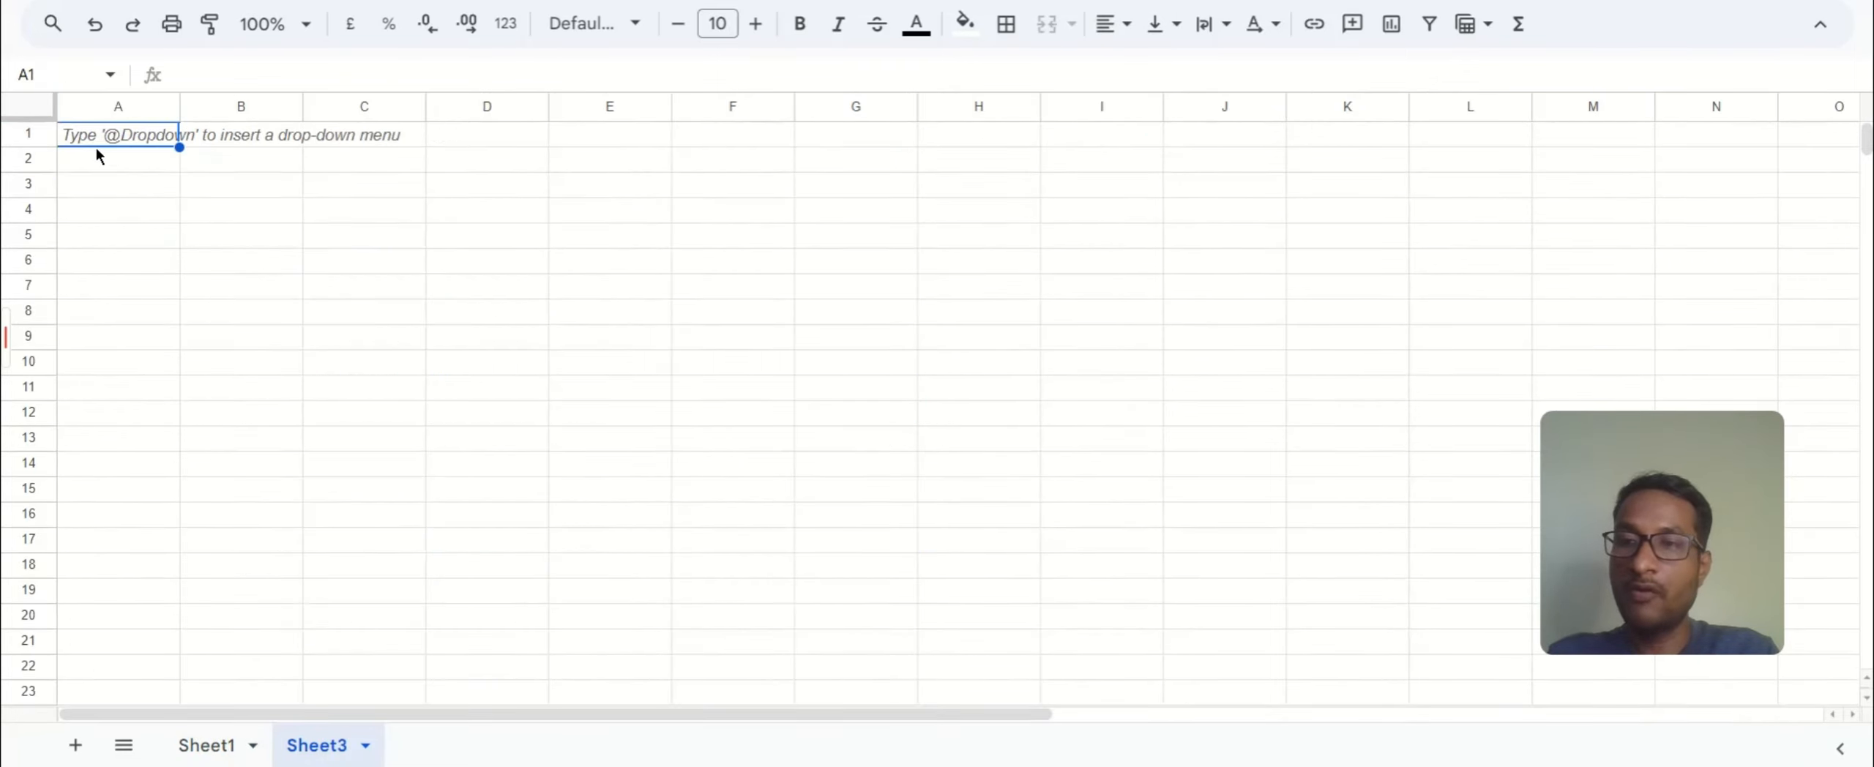
key(ctrl+v)
click(512, 282)
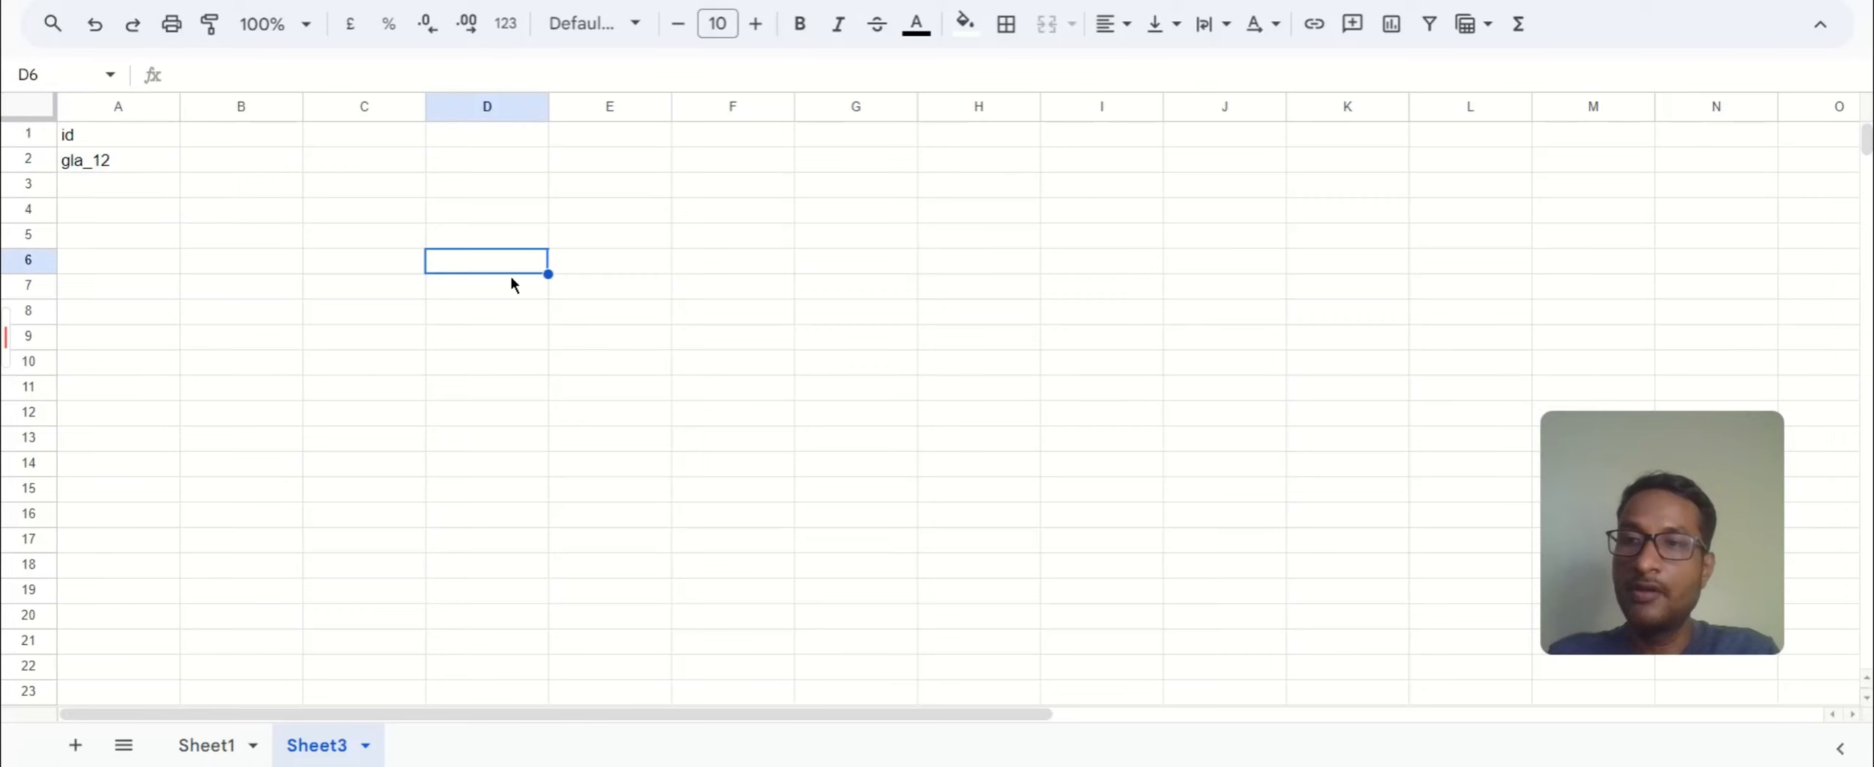
Copy the title header and the first product's title from Sheet1 into B1:B2 of Sheet3.
click(207, 745)
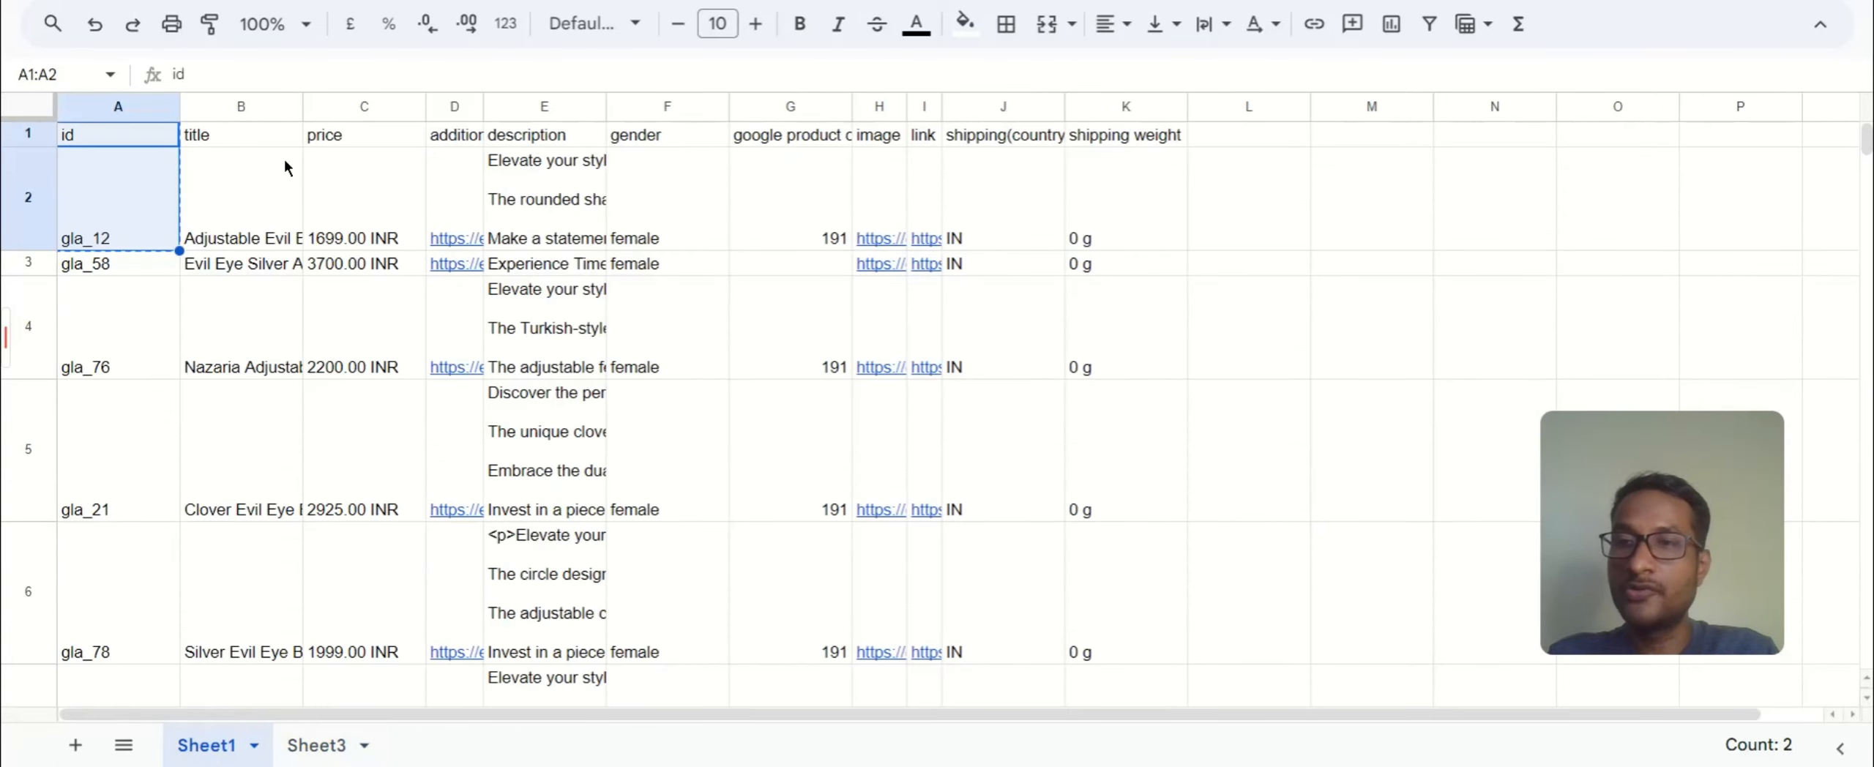
drag(228, 137, 232, 187)
key(ctrl+c)
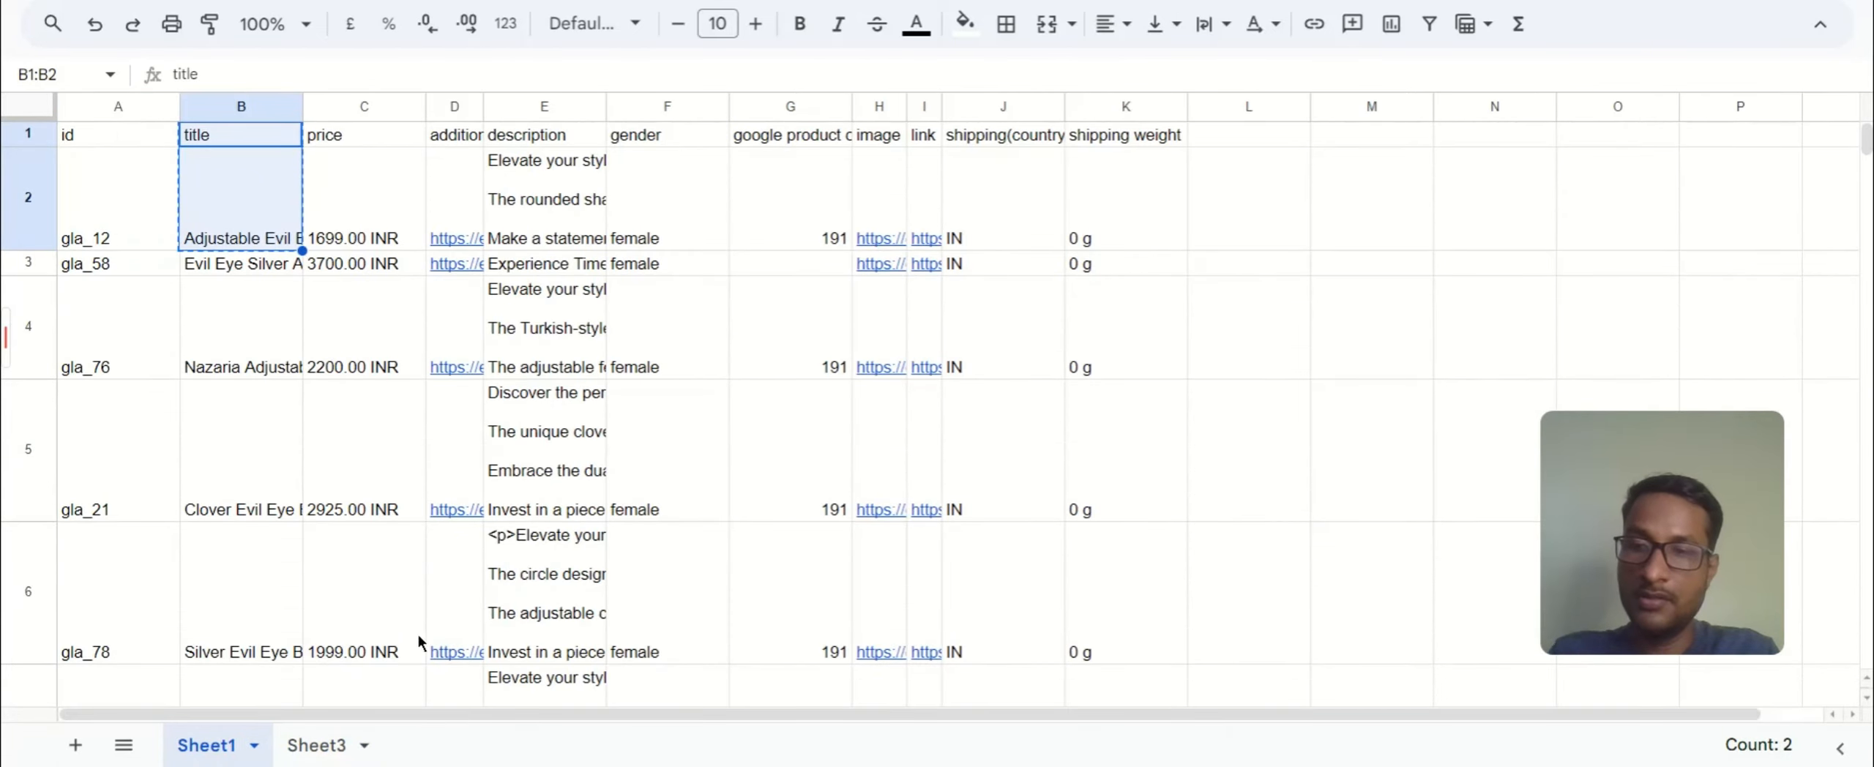
click(309, 745)
click(211, 139)
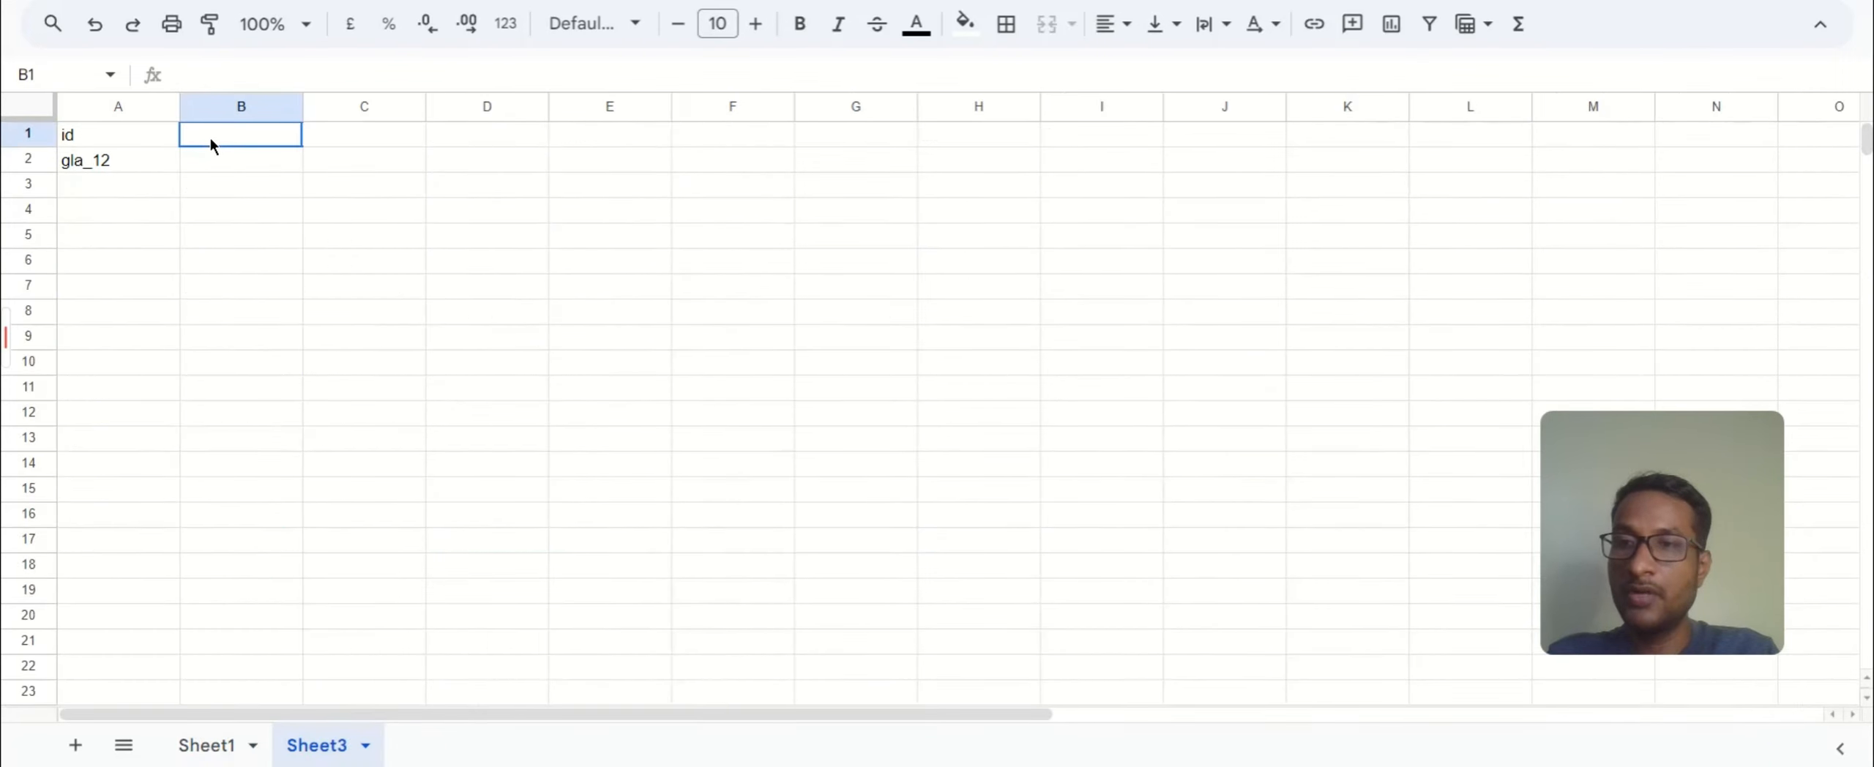
key(ctrl+v)
click(290, 295)
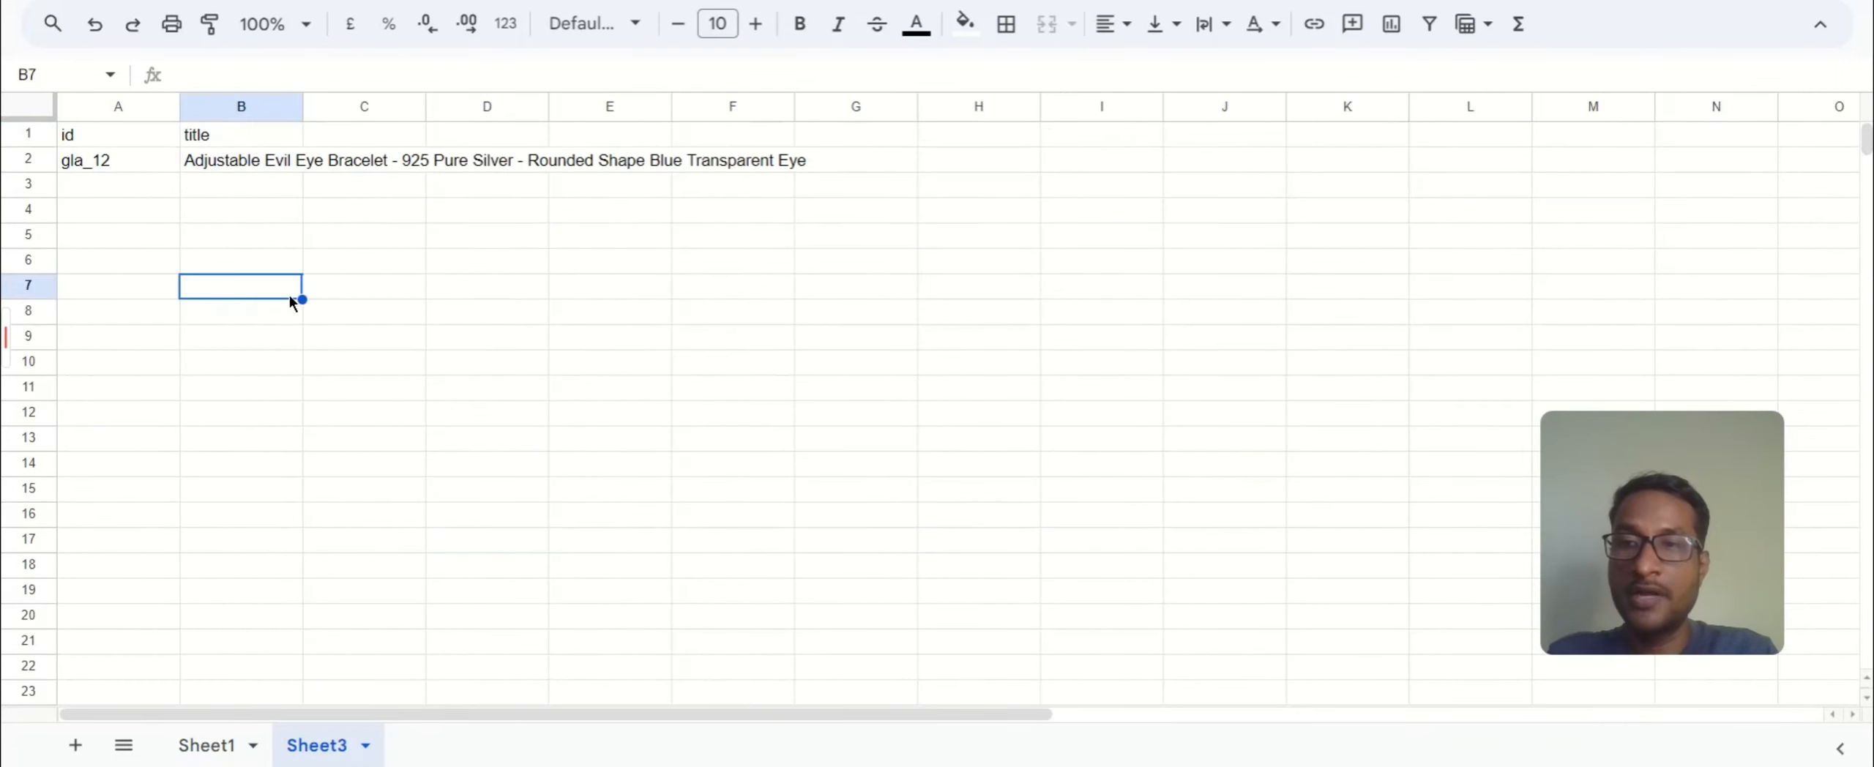
Shorten the product title in B2 to "Adjustable Evil Eye Bracelet - 925 Pure Silver".
click(248, 160)
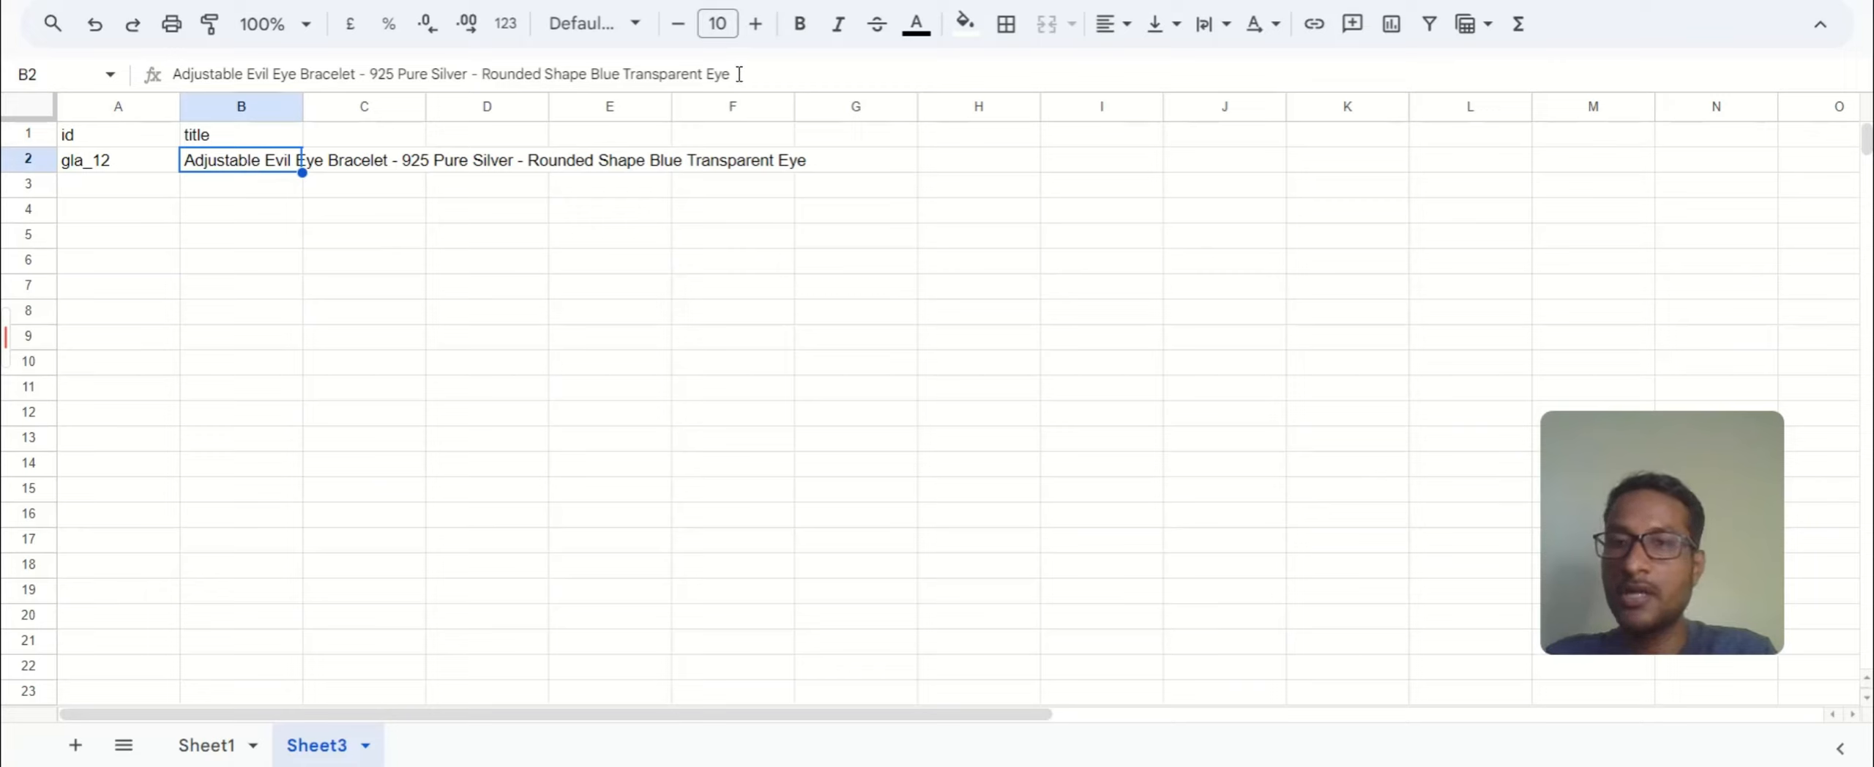
drag(732, 74, 467, 78)
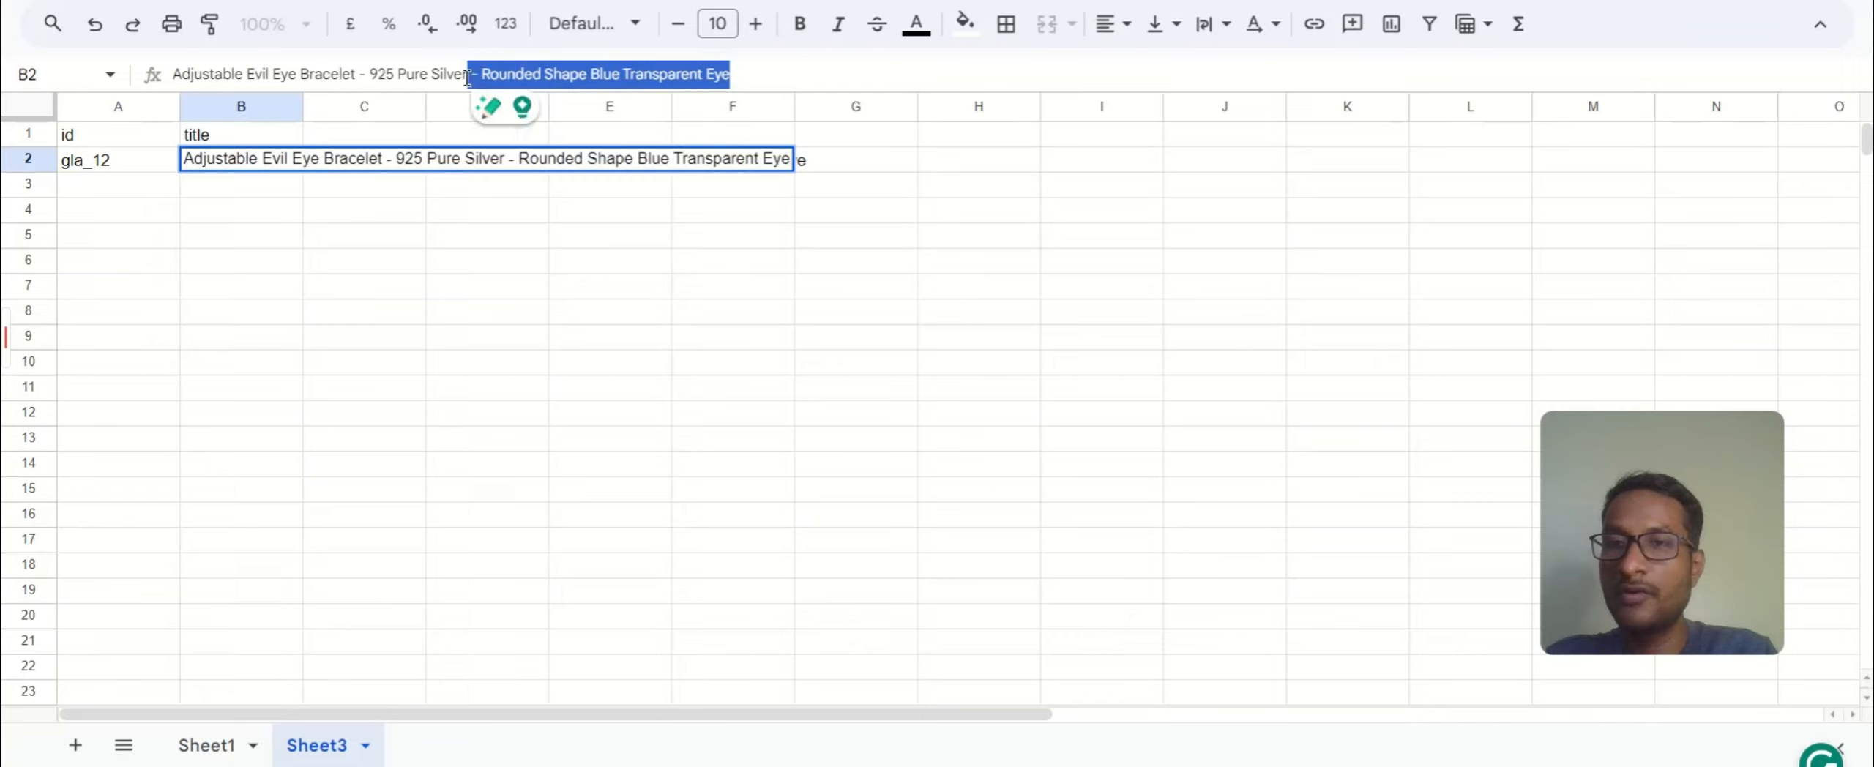
key(BackSpace)
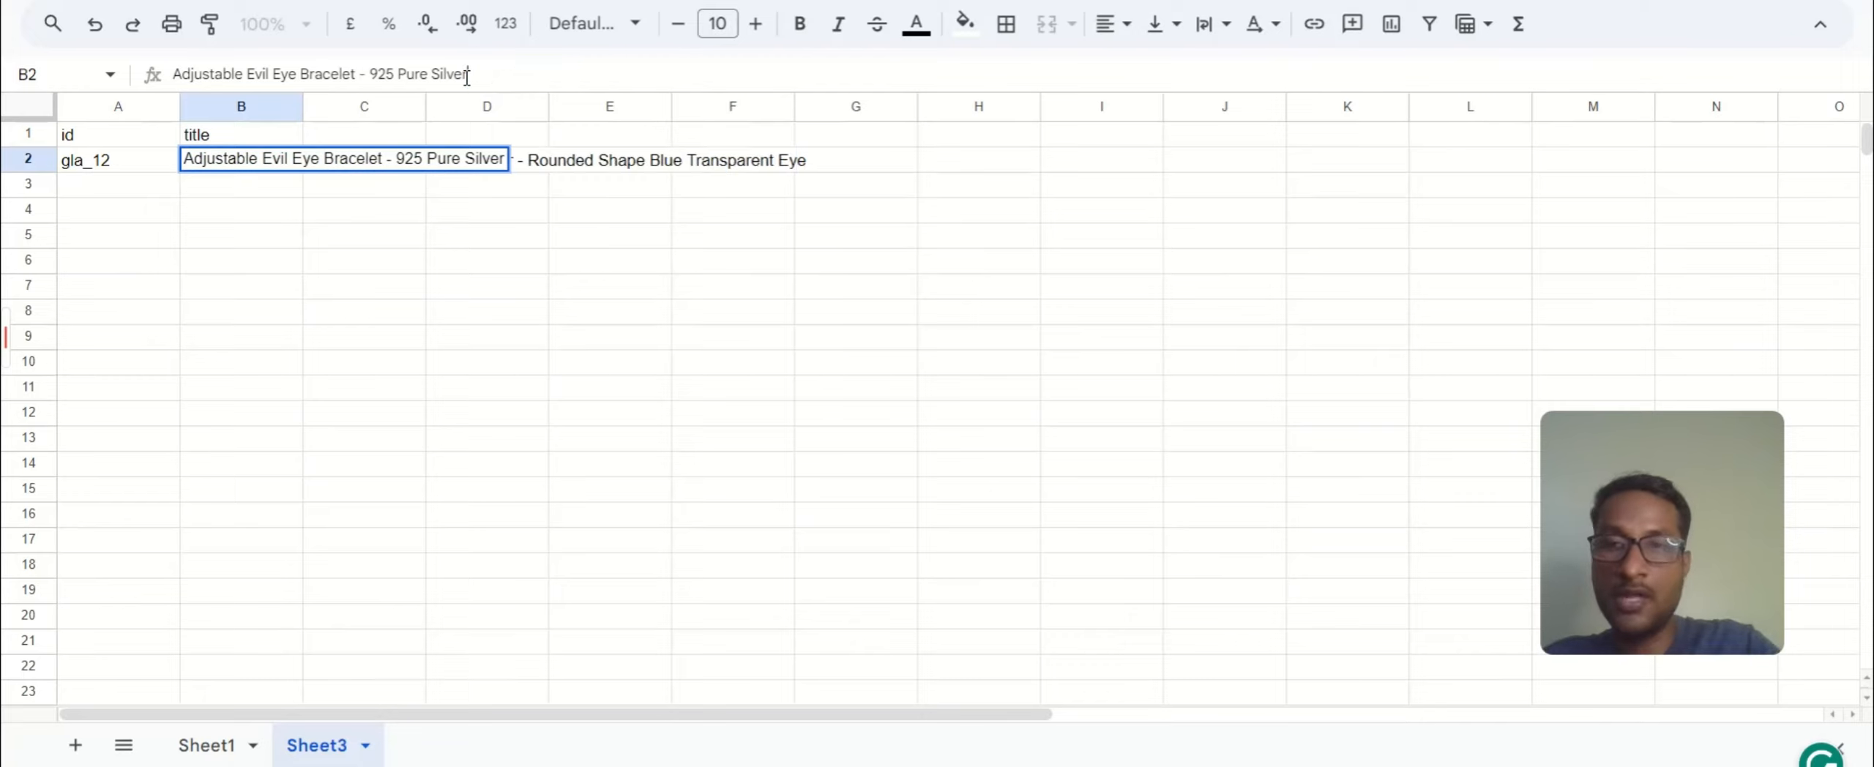
click(608, 516)
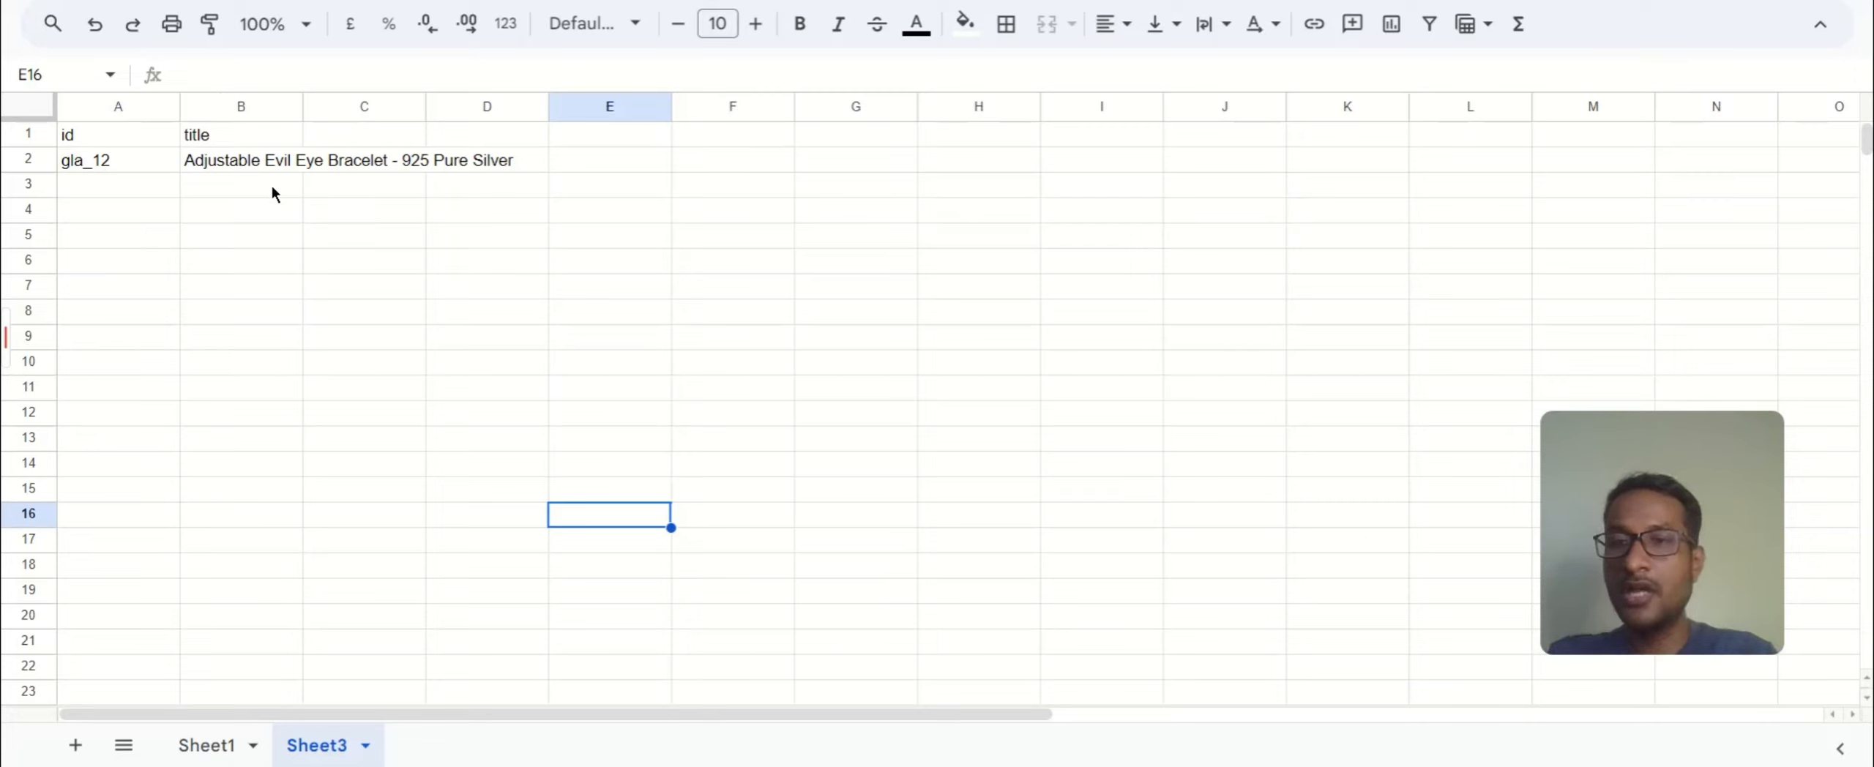
click(348, 293)
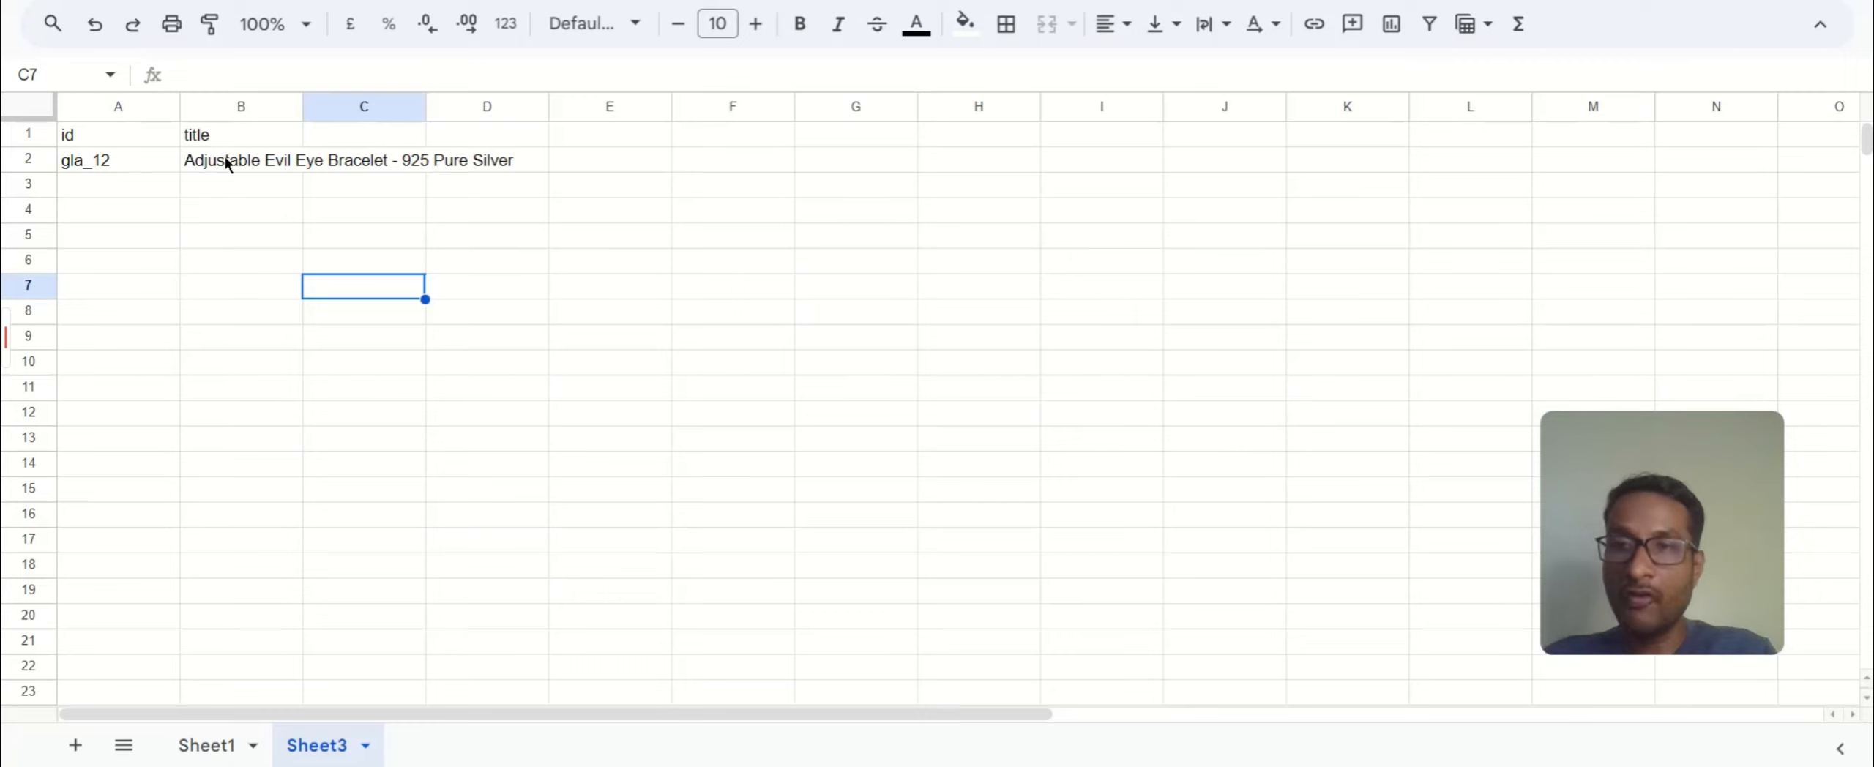
click(247, 158)
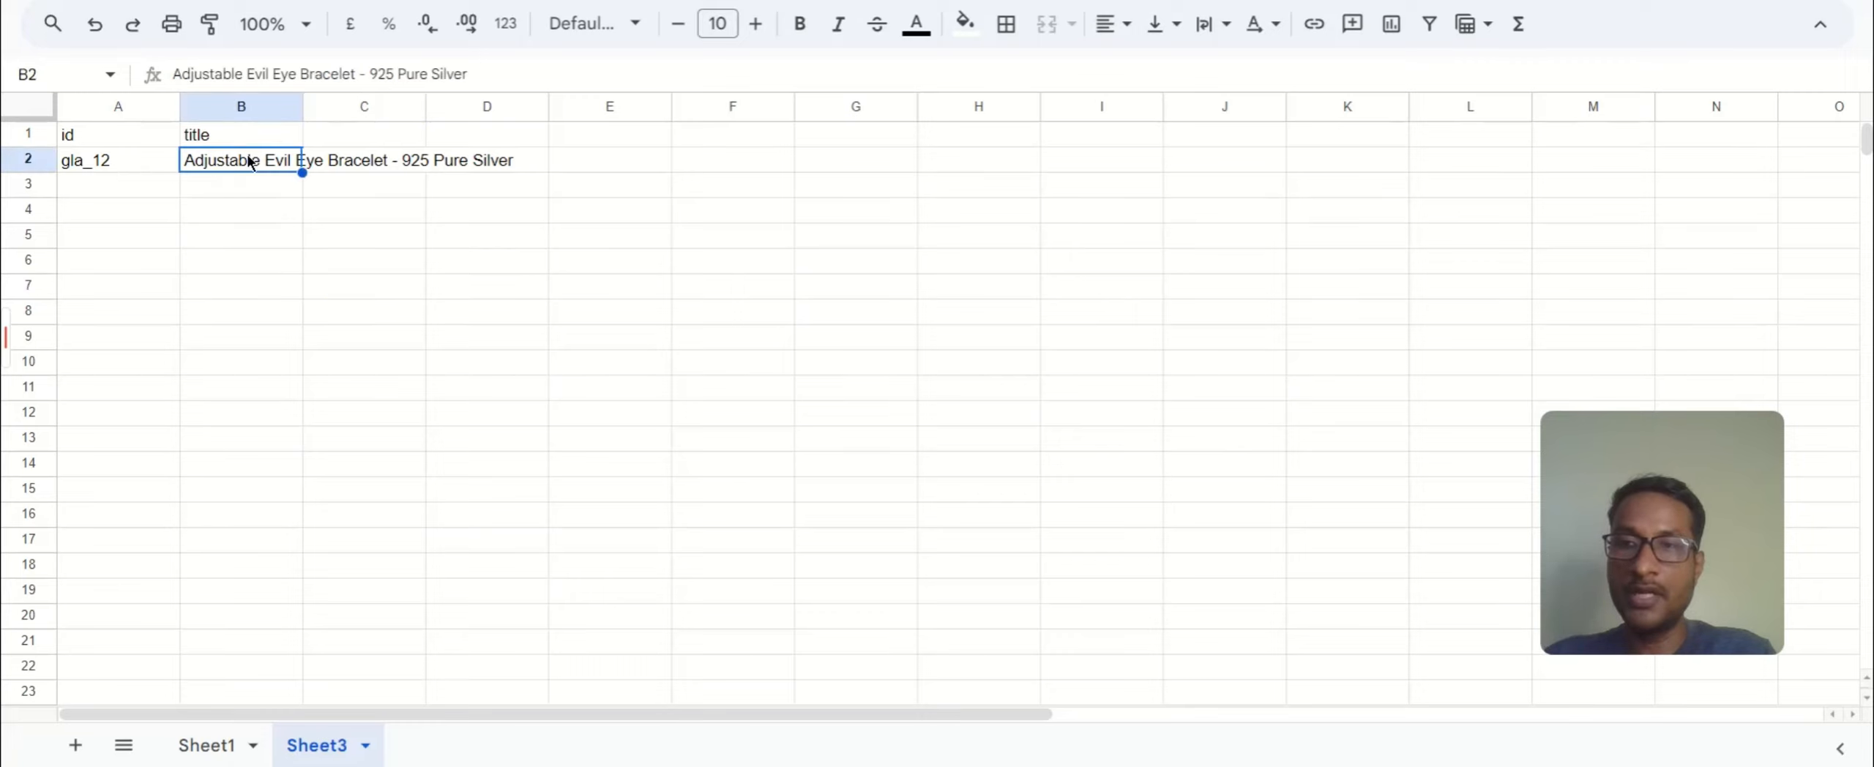
click(344, 282)
click(261, 161)
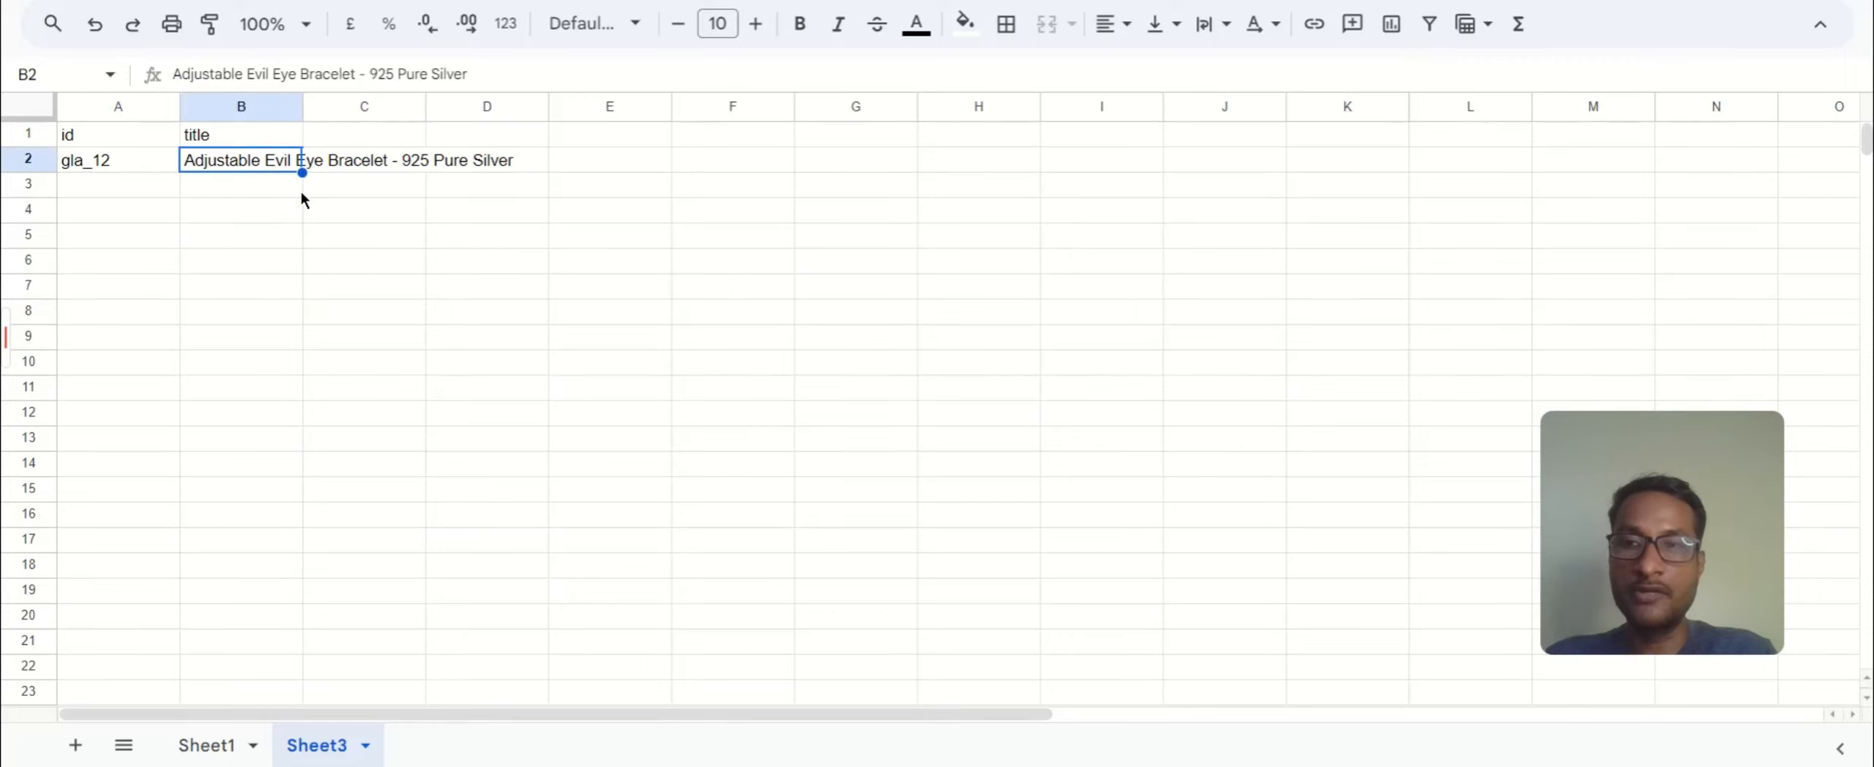
Copy the gender header and the first product's gender value from Sheet1 into C1:C2 of Sheet3.
click(209, 747)
mouse_move(864, 205)
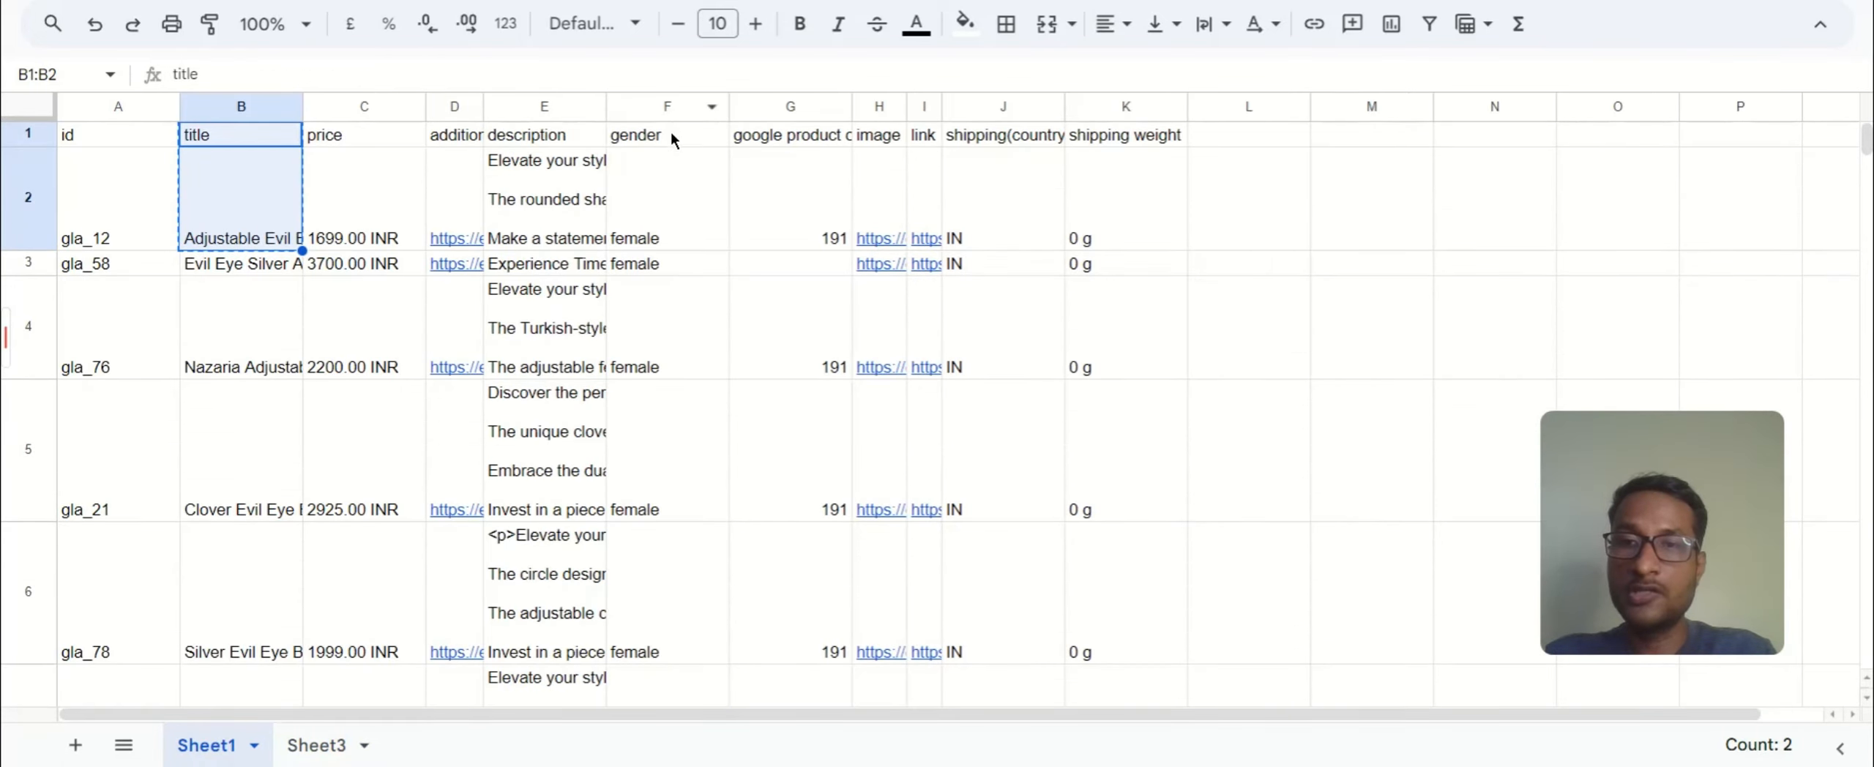
drag(669, 137, 663, 202)
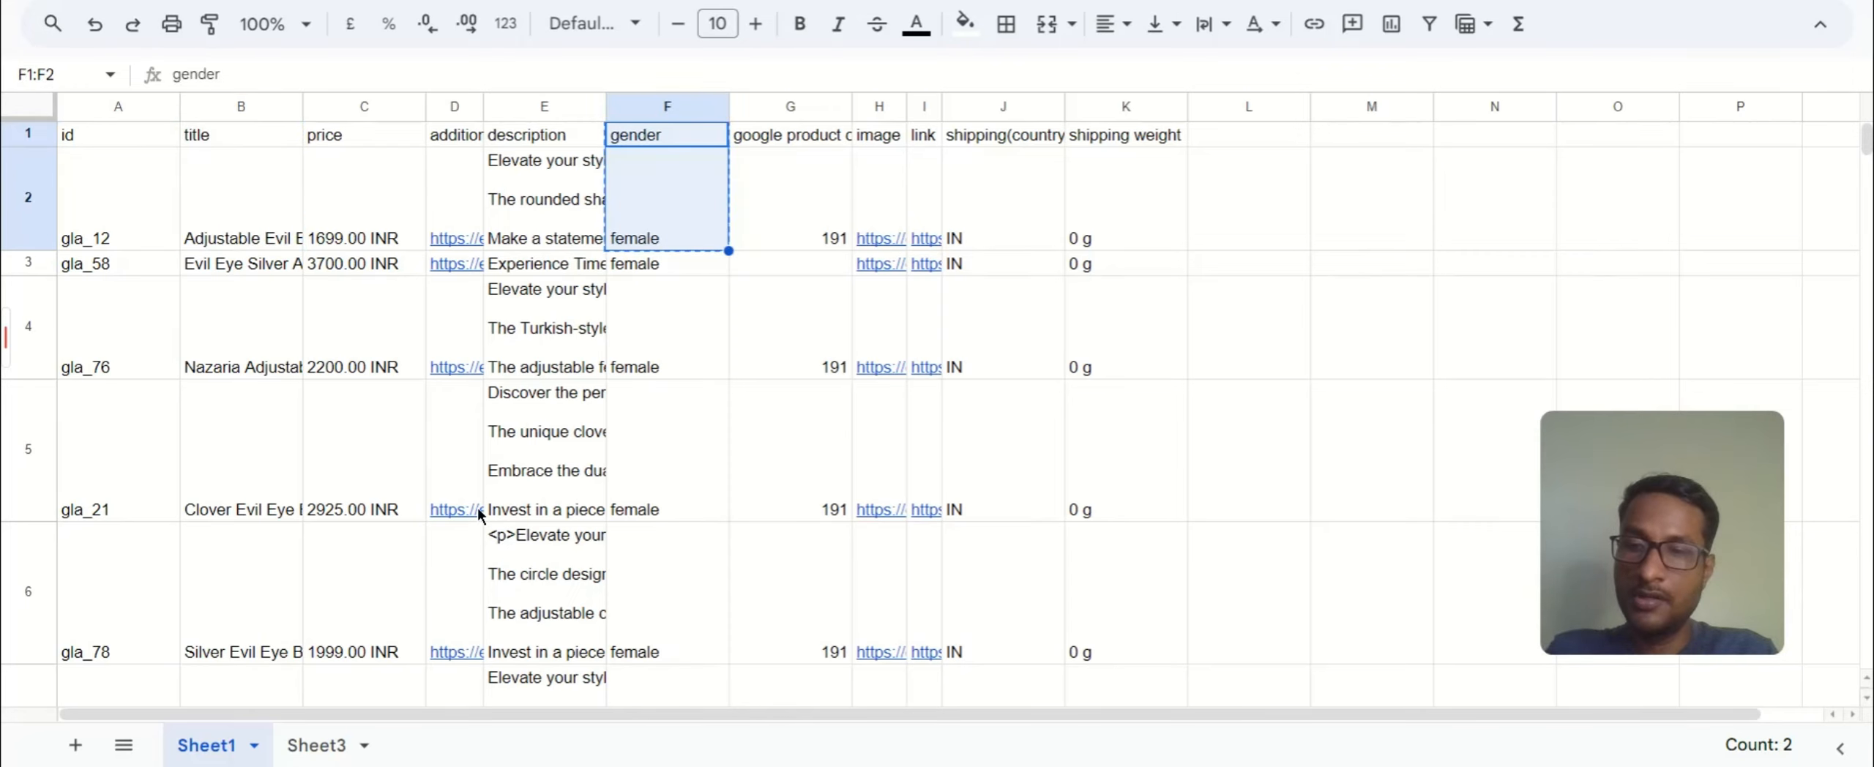
click(314, 747)
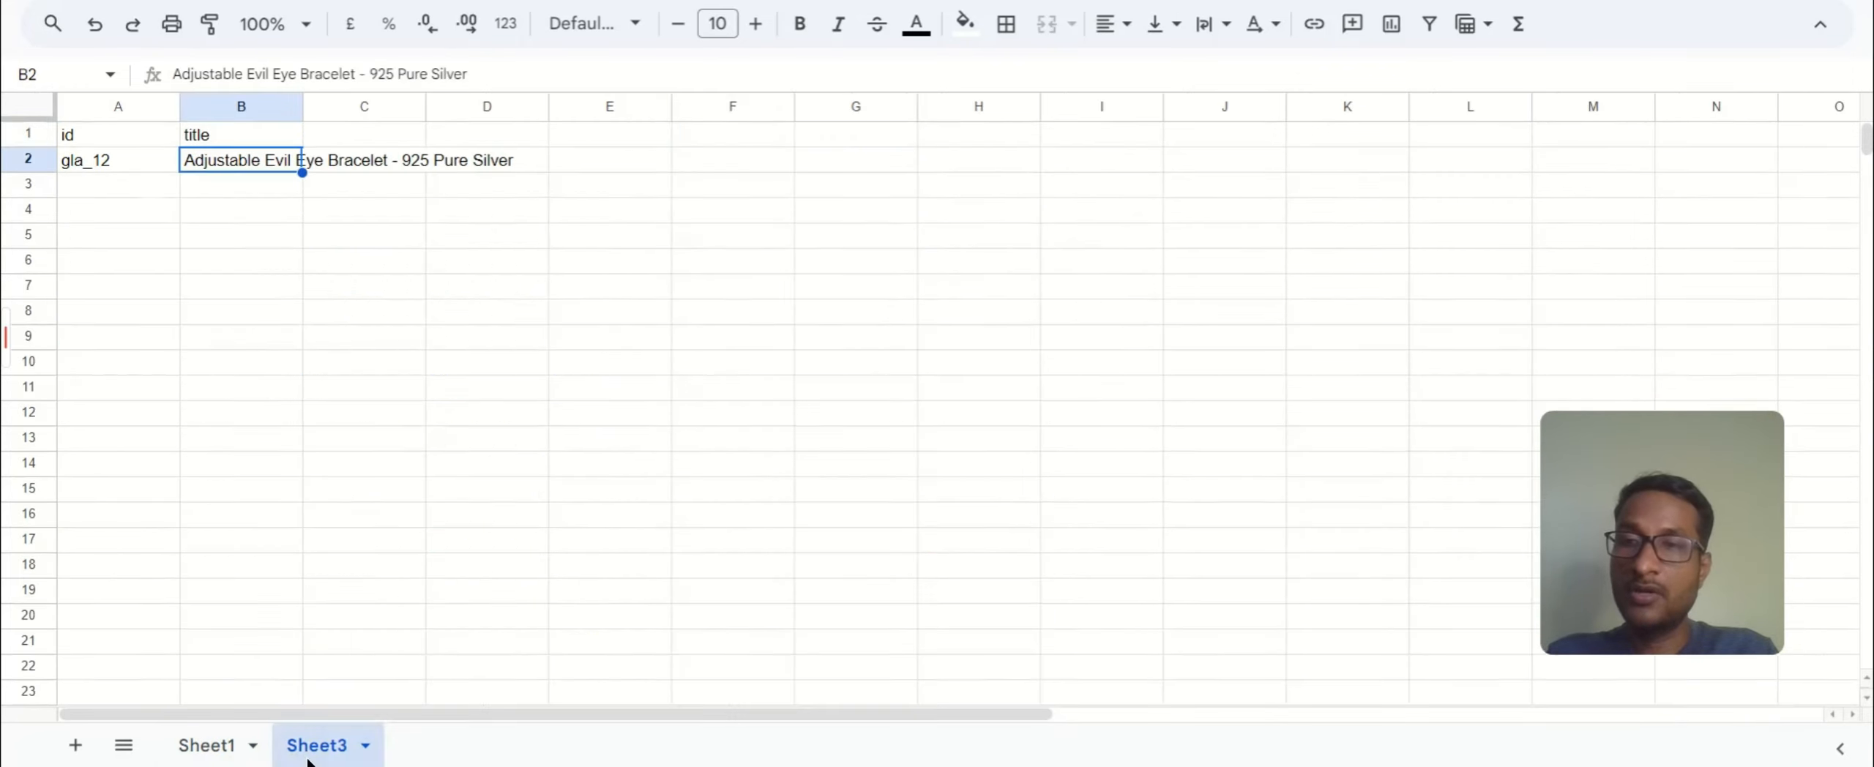
click(363, 134)
key(ctrl+v)
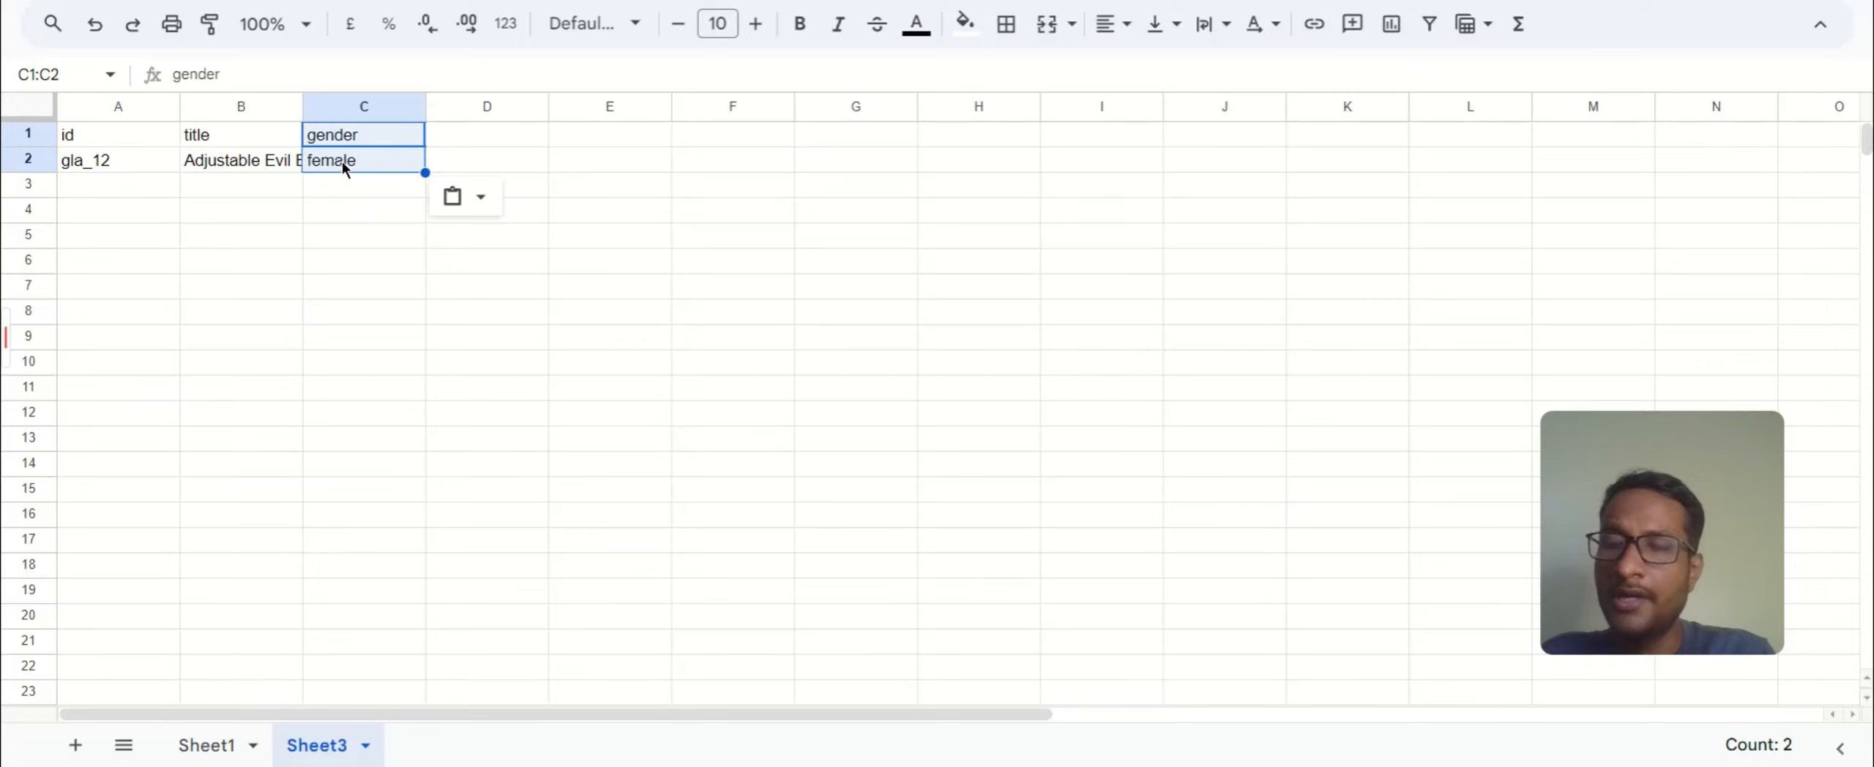
Change the gender value in C2 to "male".
double_click(342, 161)
drag(320, 160, 309, 160)
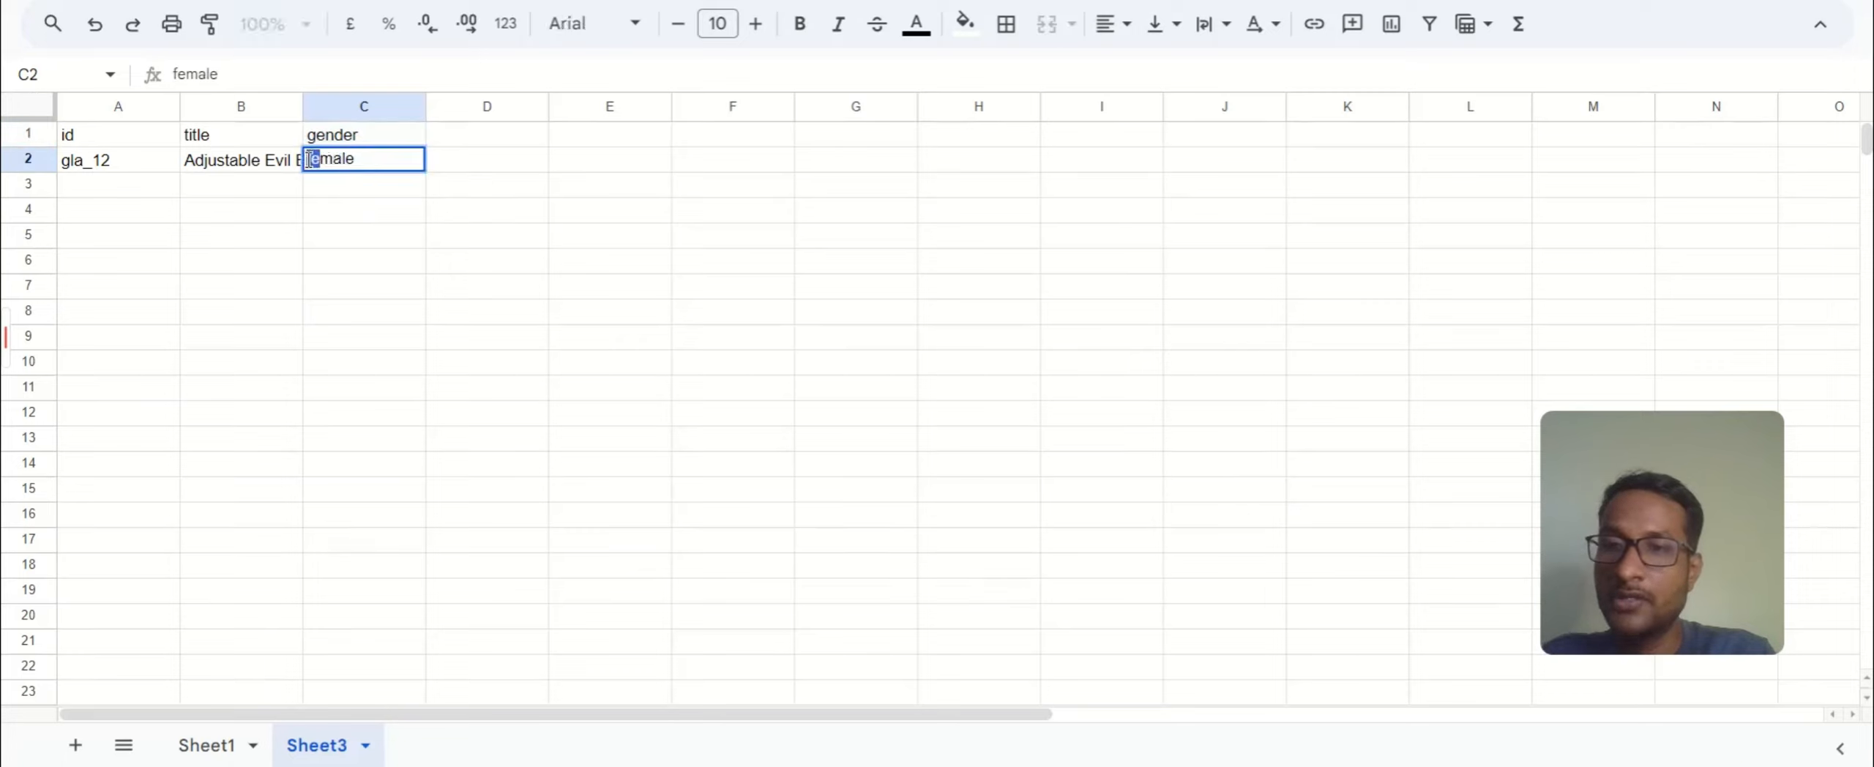
key(BackSpace)
click(510, 432)
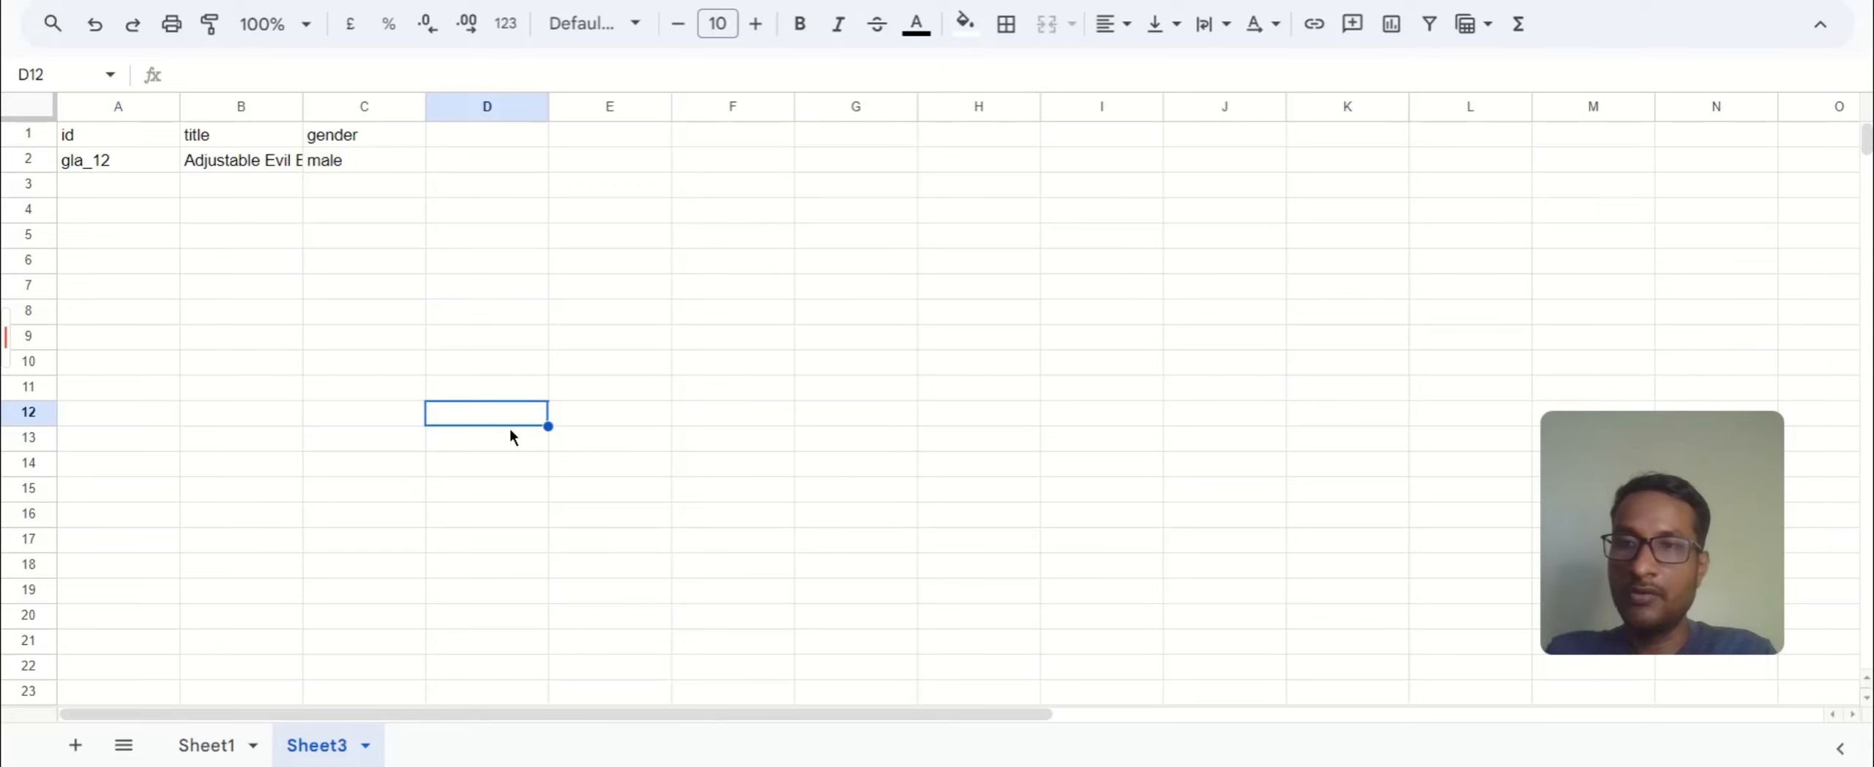
Copy the google product category header and the first product's category value from Sheet1 into D1:D2 of Sheet3.
click(213, 745)
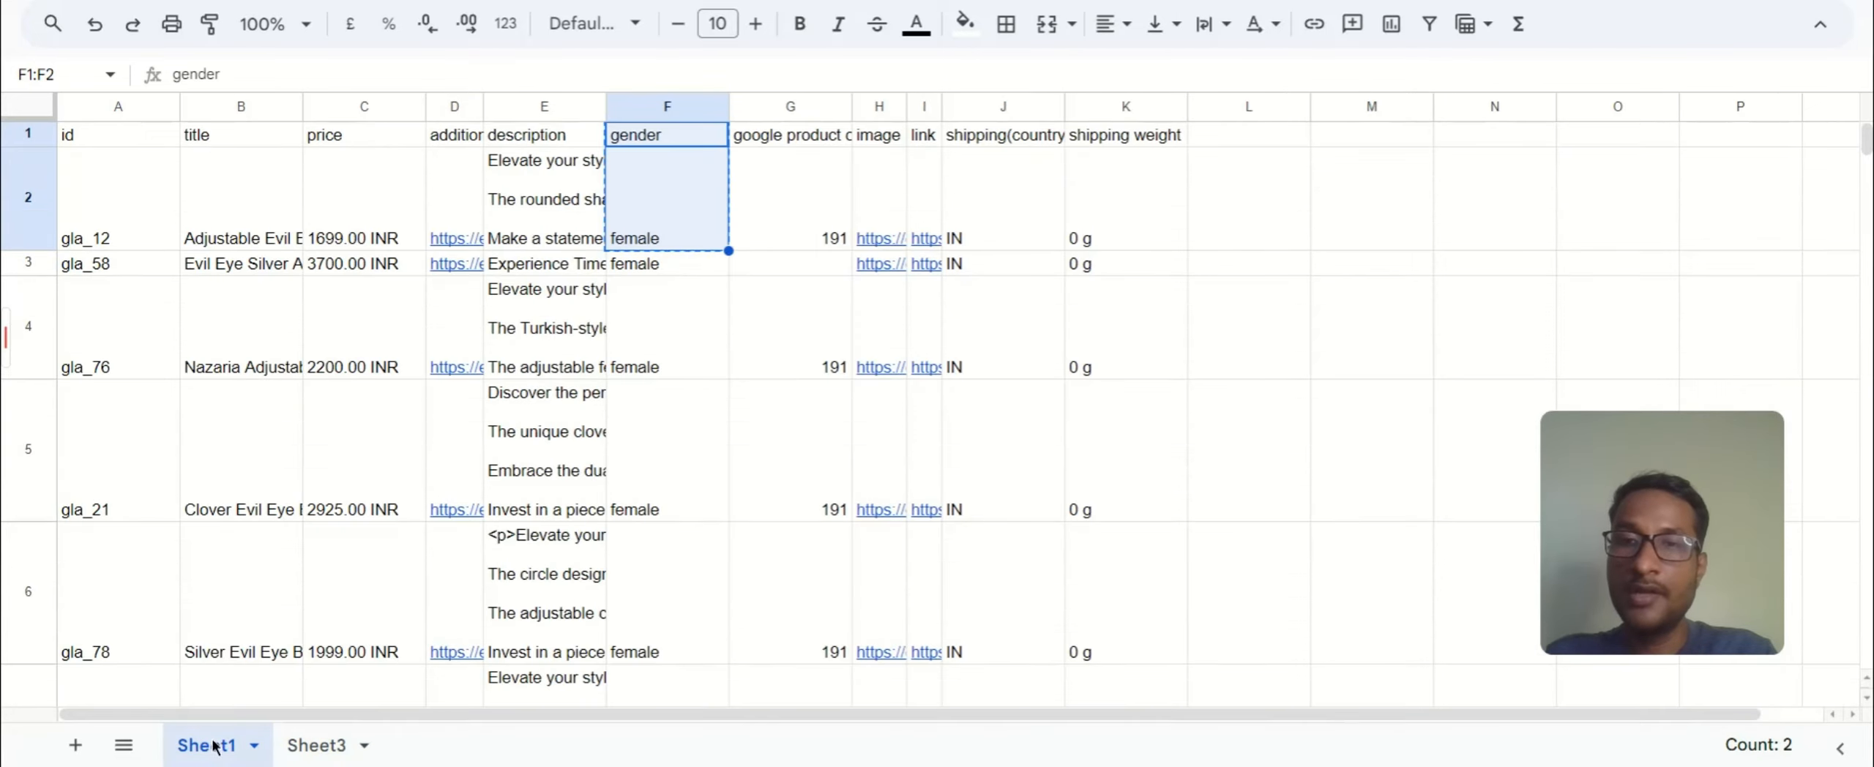
drag(808, 135, 805, 192)
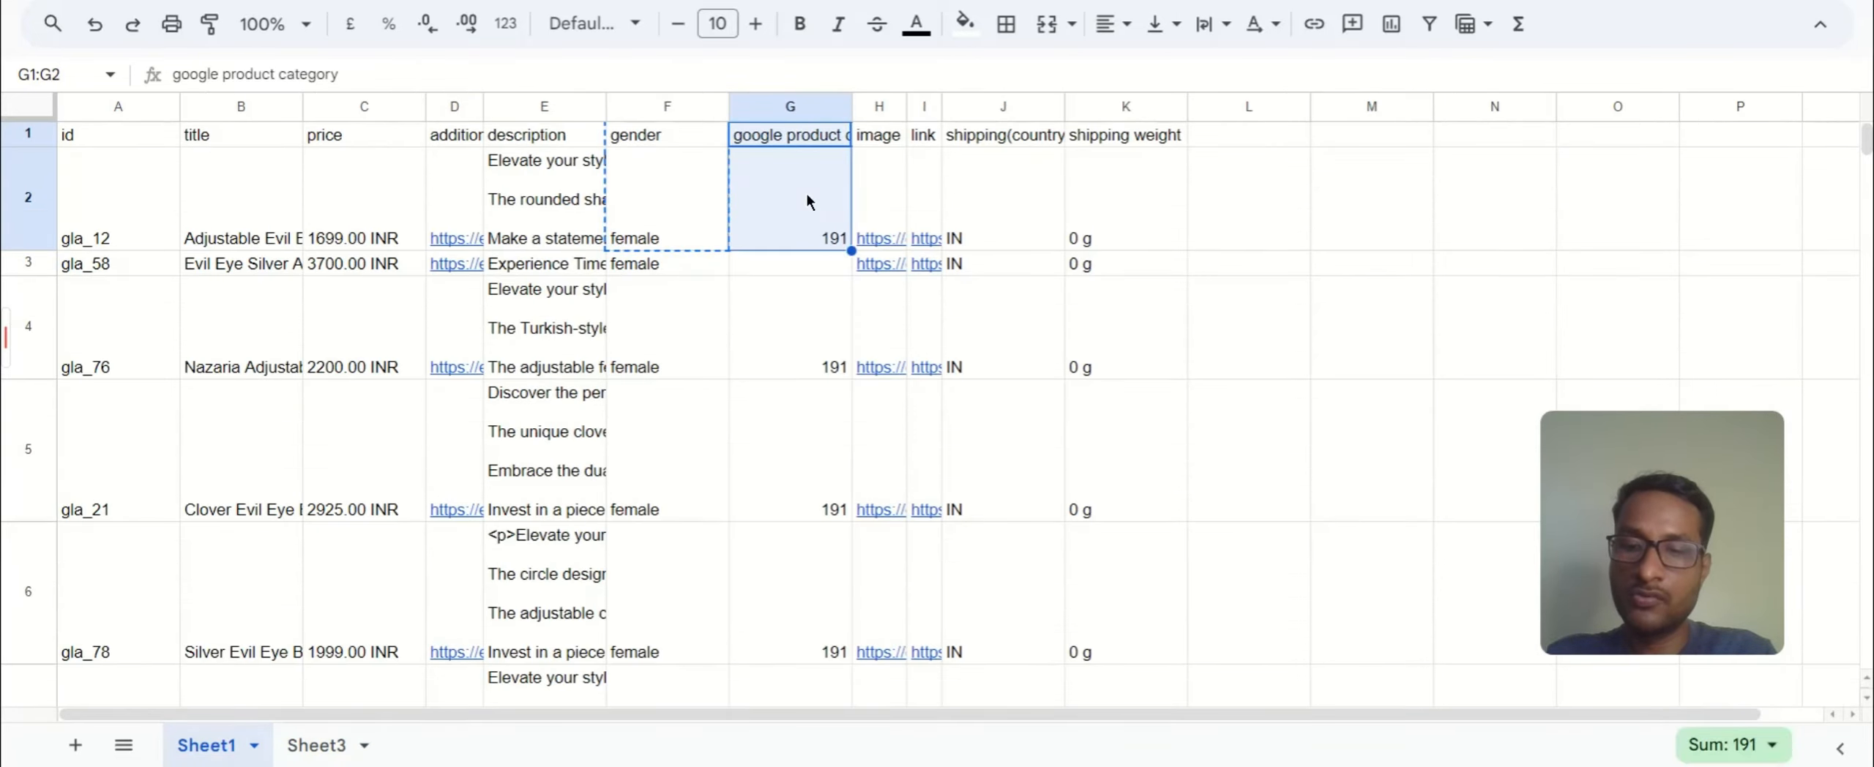
key(ctrl+c)
click(316, 745)
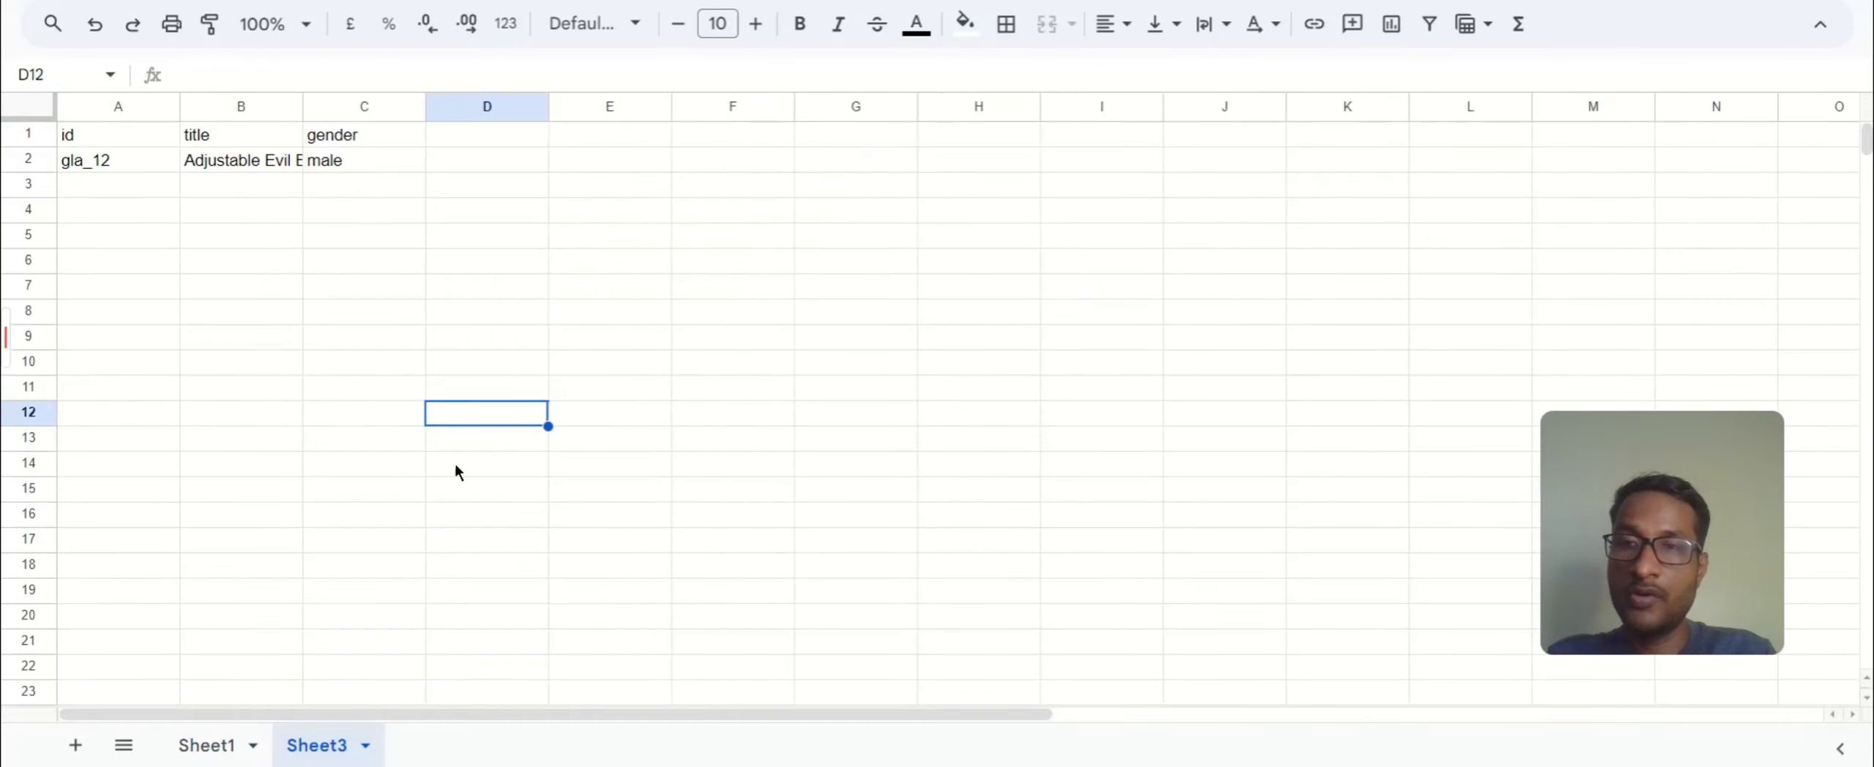
click(464, 132)
key(ctrl+v)
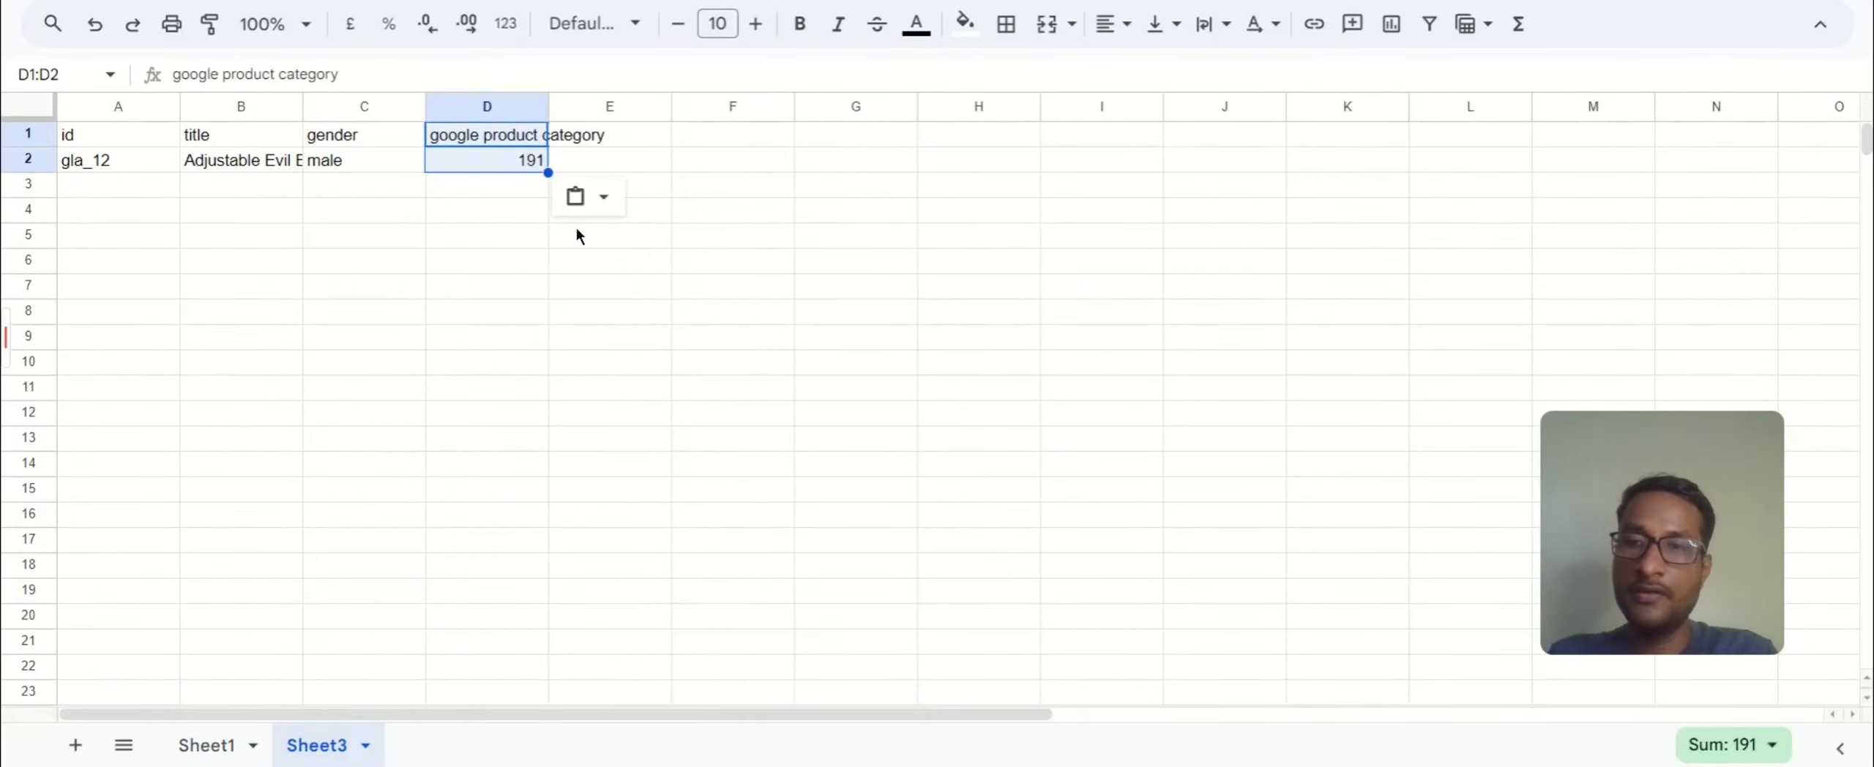
click(666, 341)
Change the google product category value in D2 to 200.
click(518, 160)
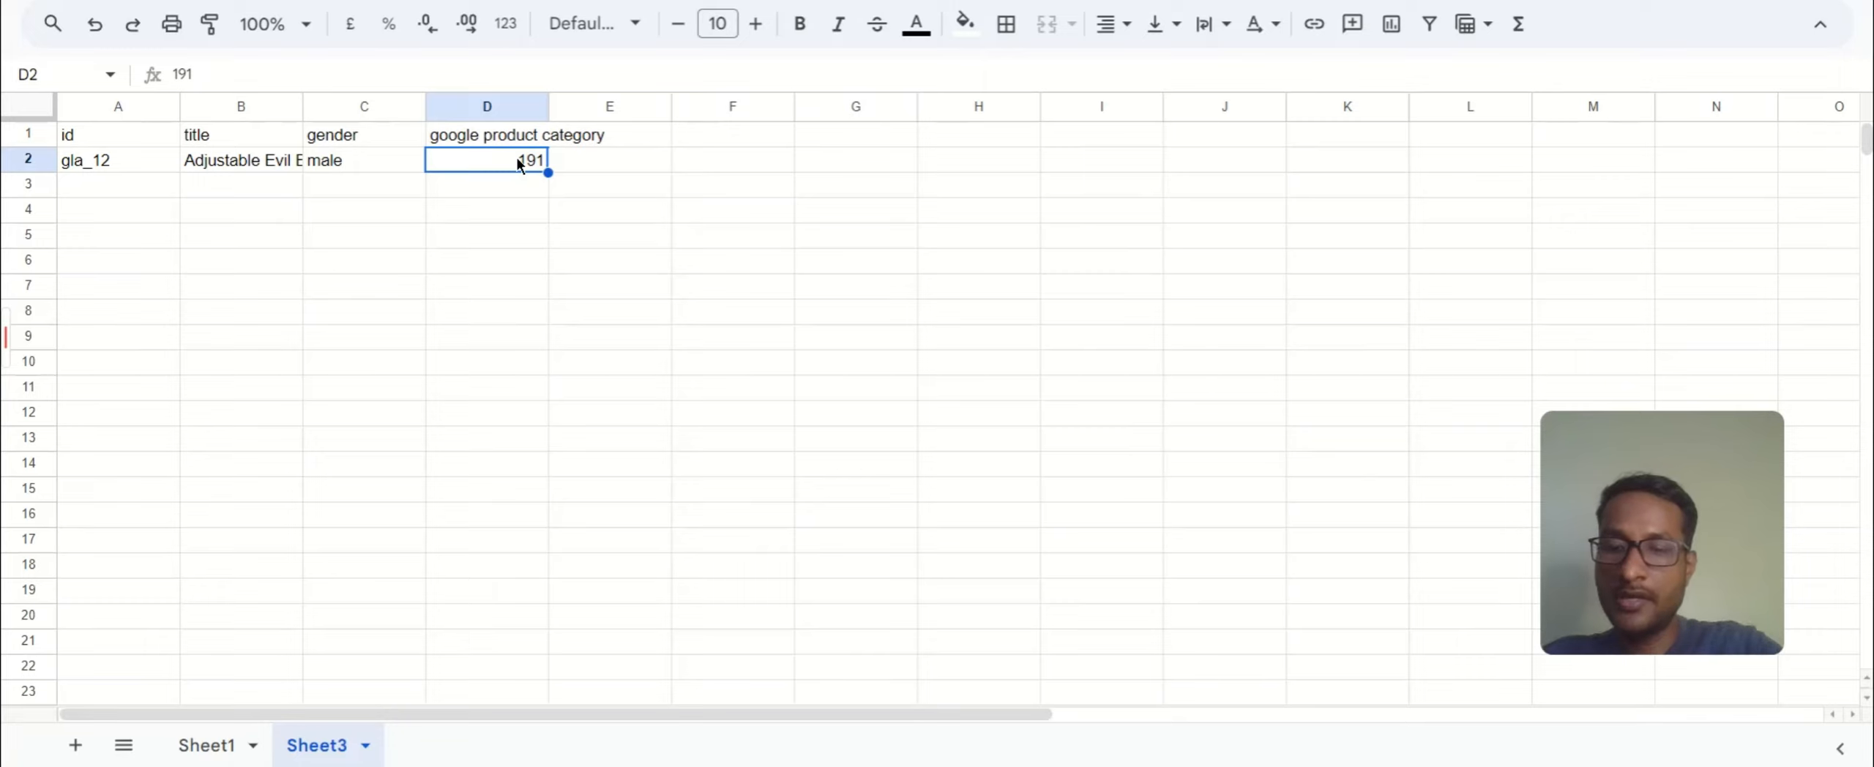
text(200)
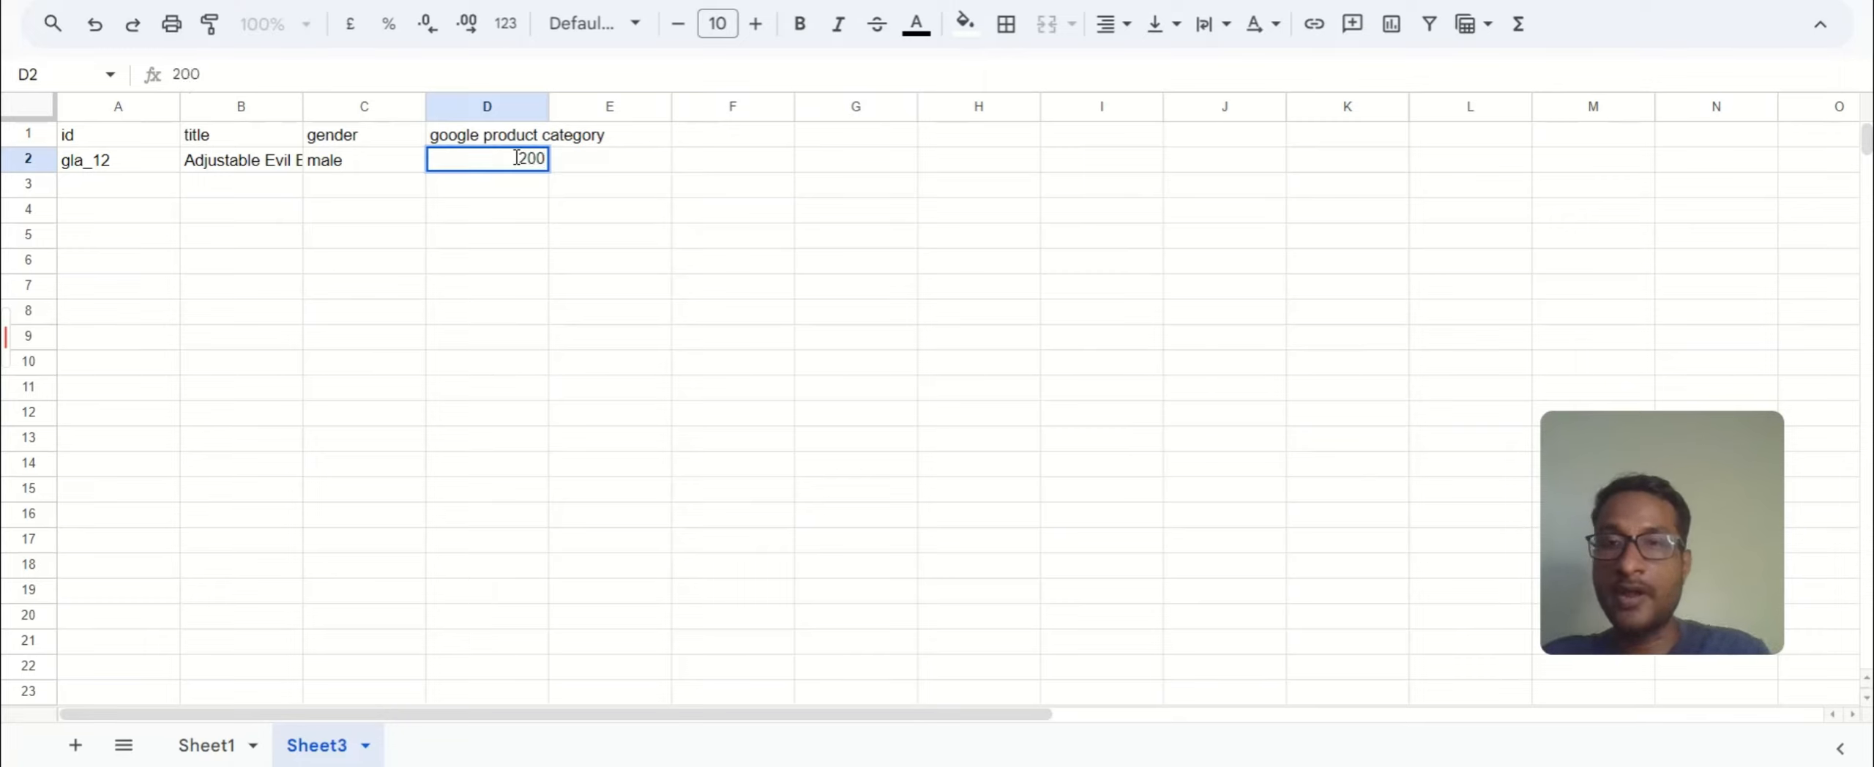
click(704, 289)
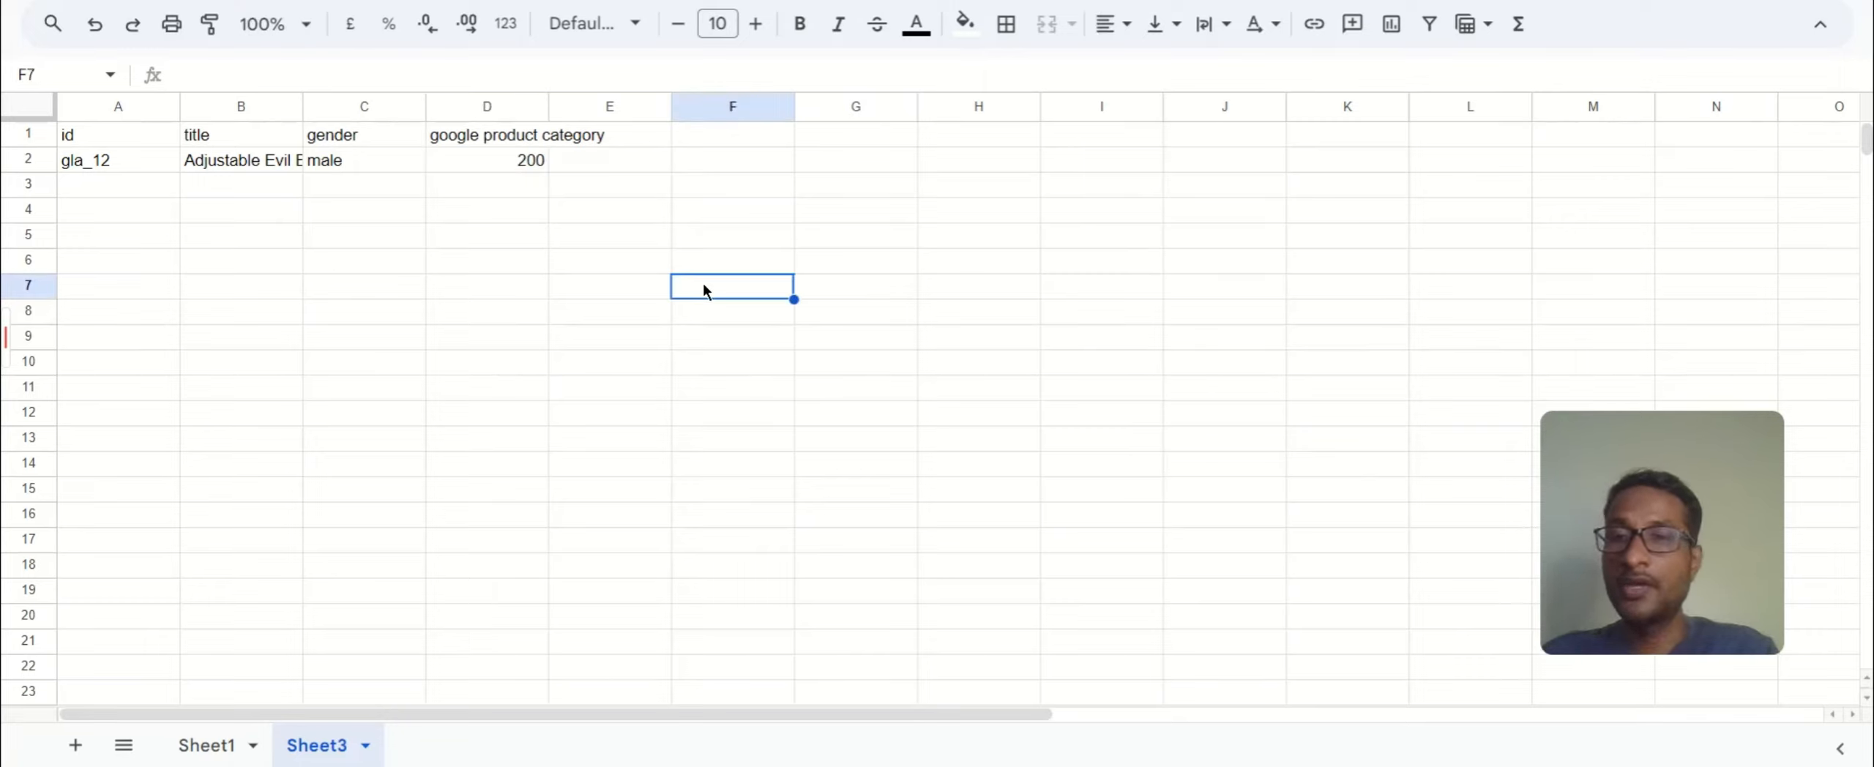
Review the id, title, gender and google product category columns in Sheet3 and compare them with the full product data in Sheet1.
click(634, 144)
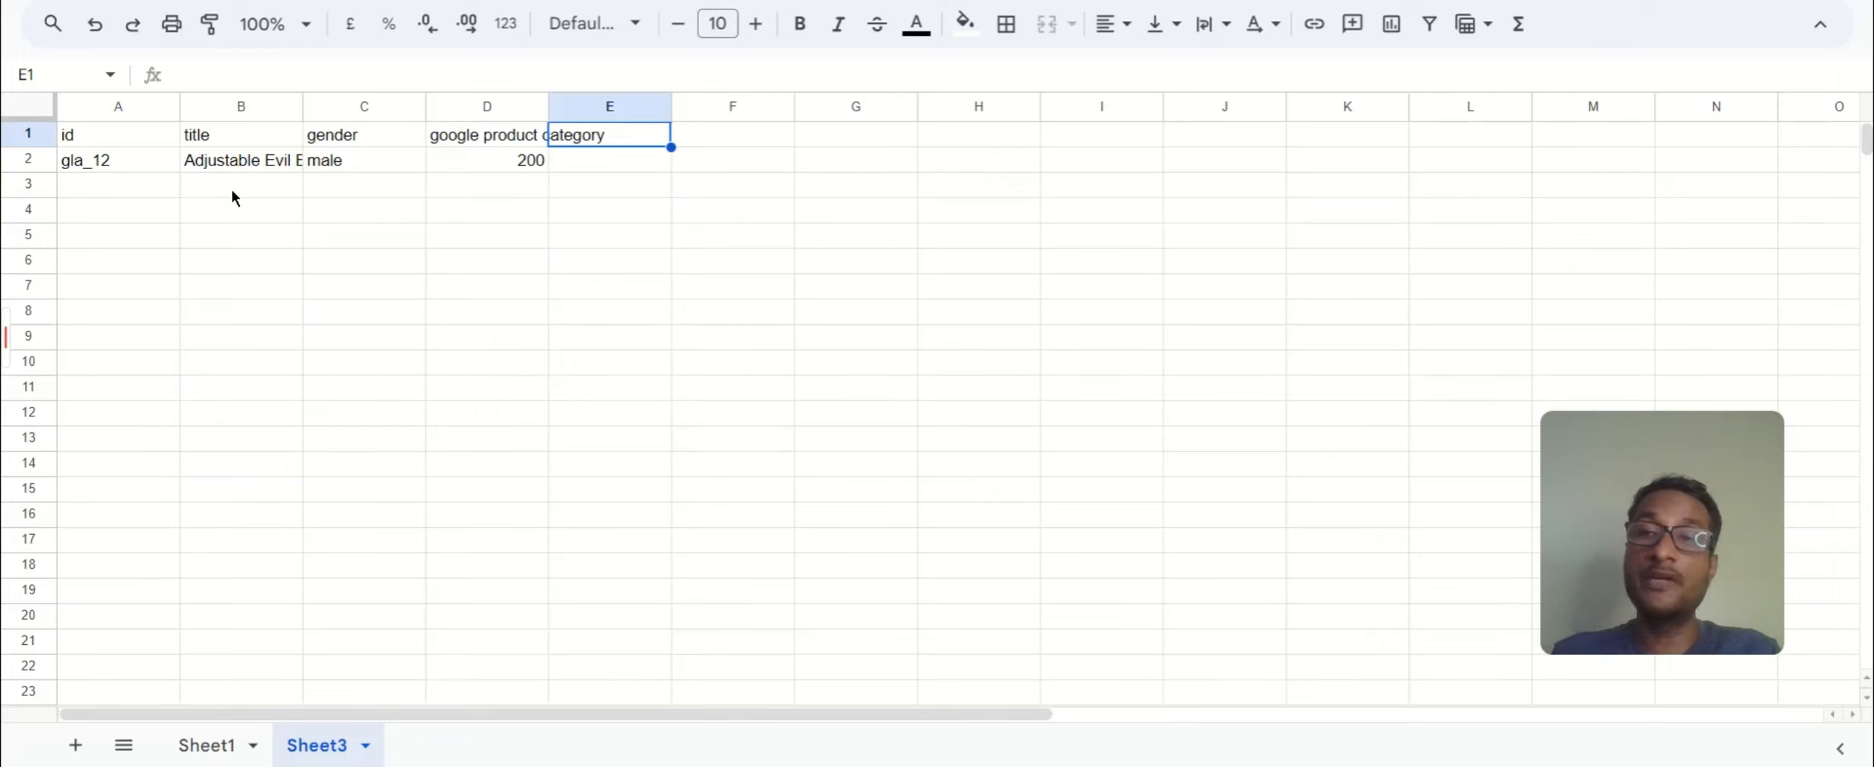
click(216, 139)
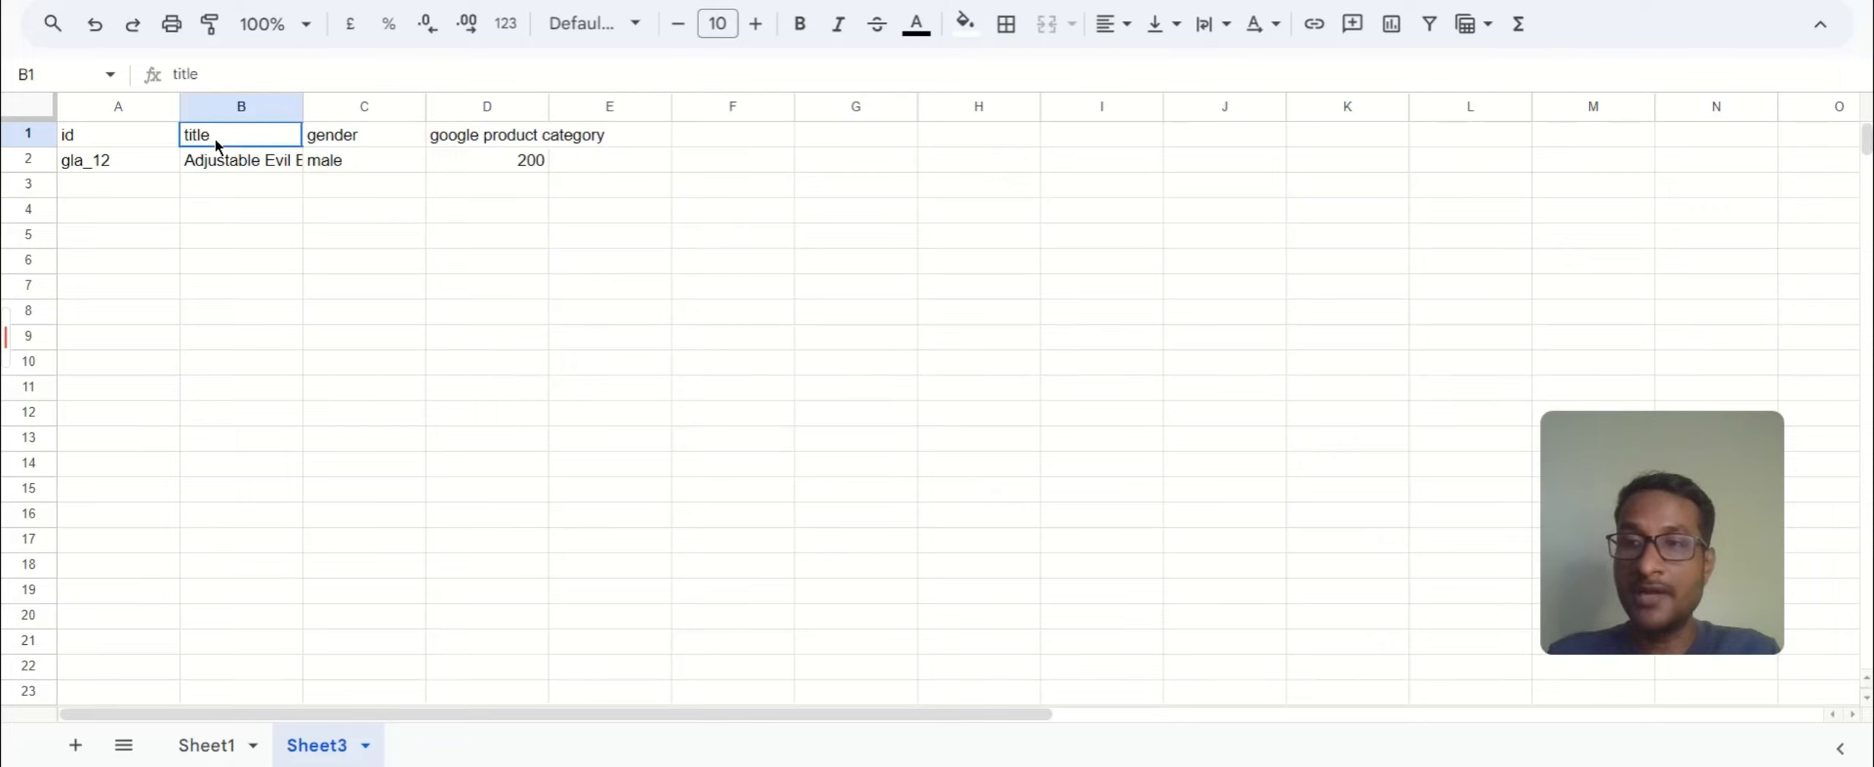
click(293, 270)
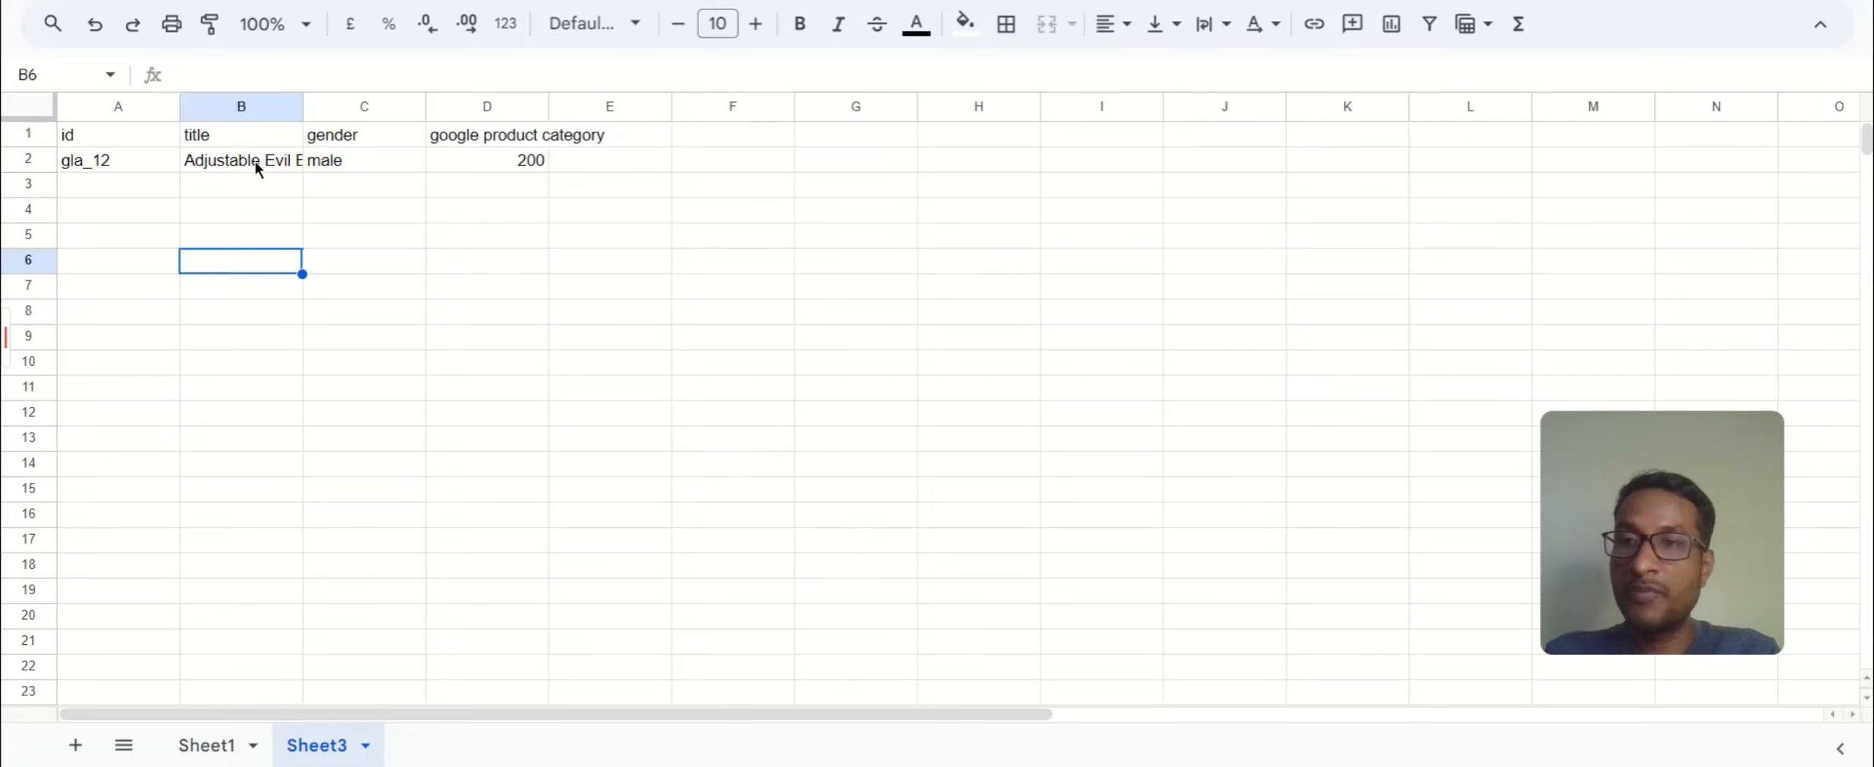
click(231, 135)
click(355, 134)
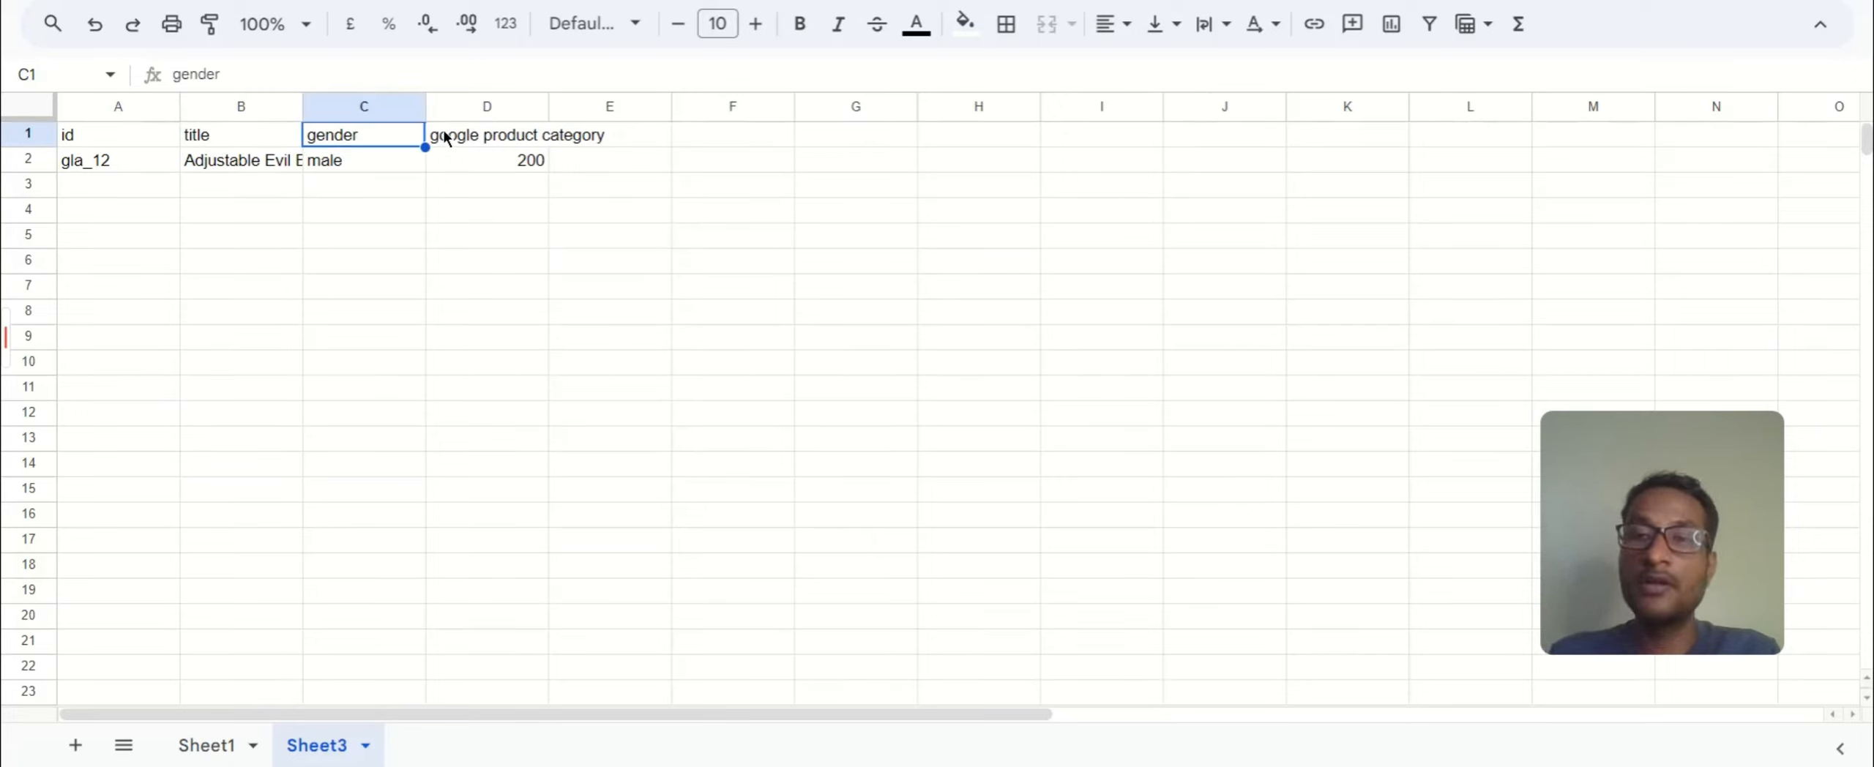
click(490, 137)
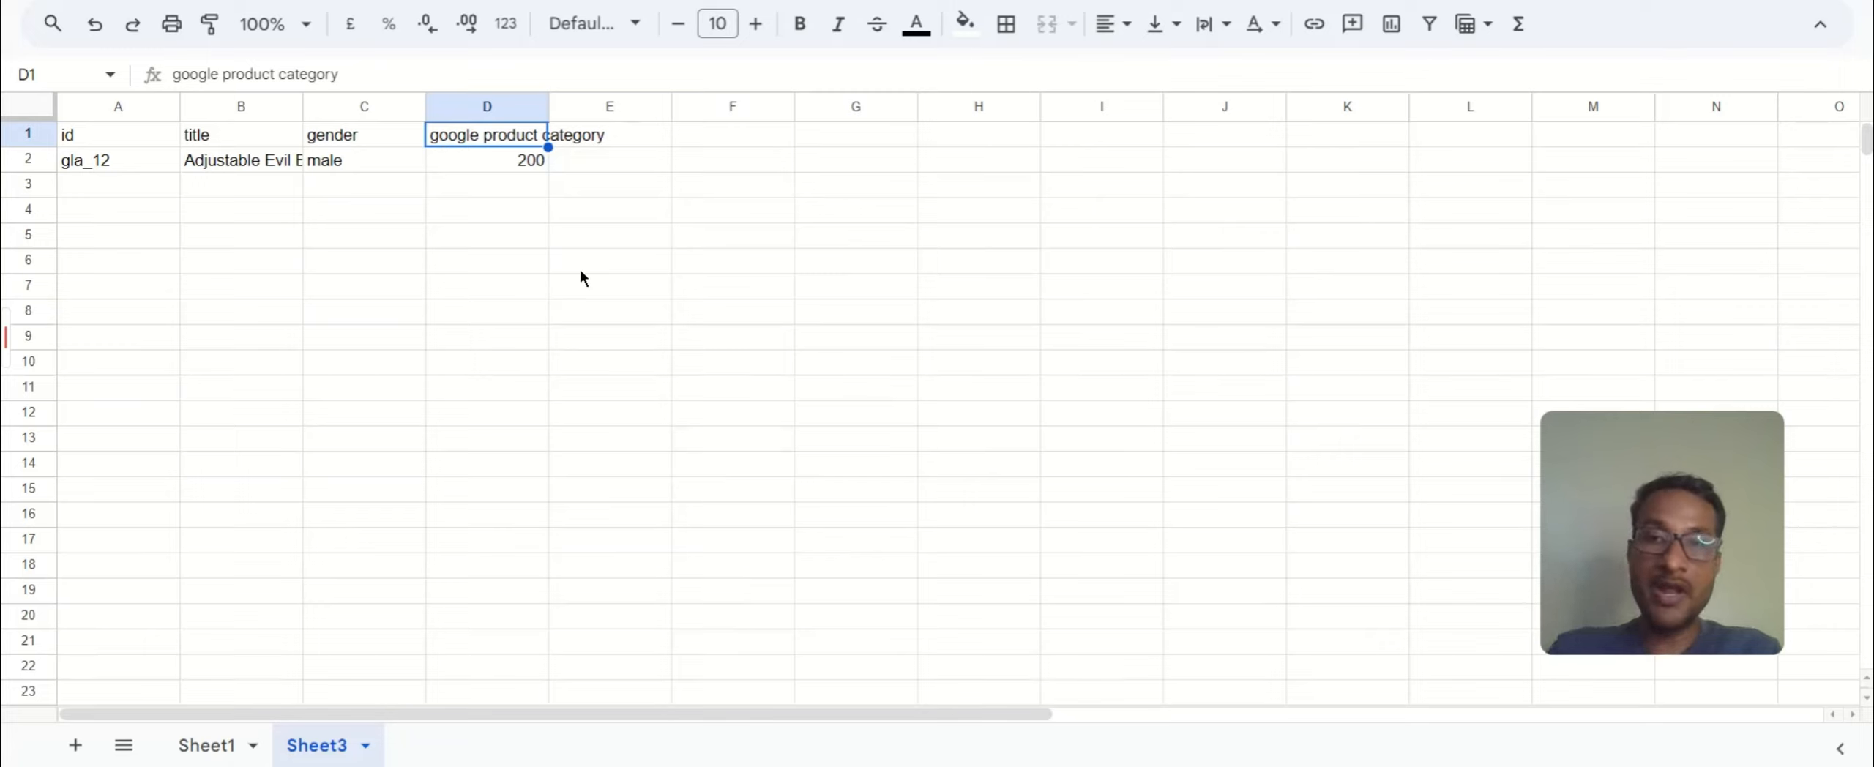
click(213, 134)
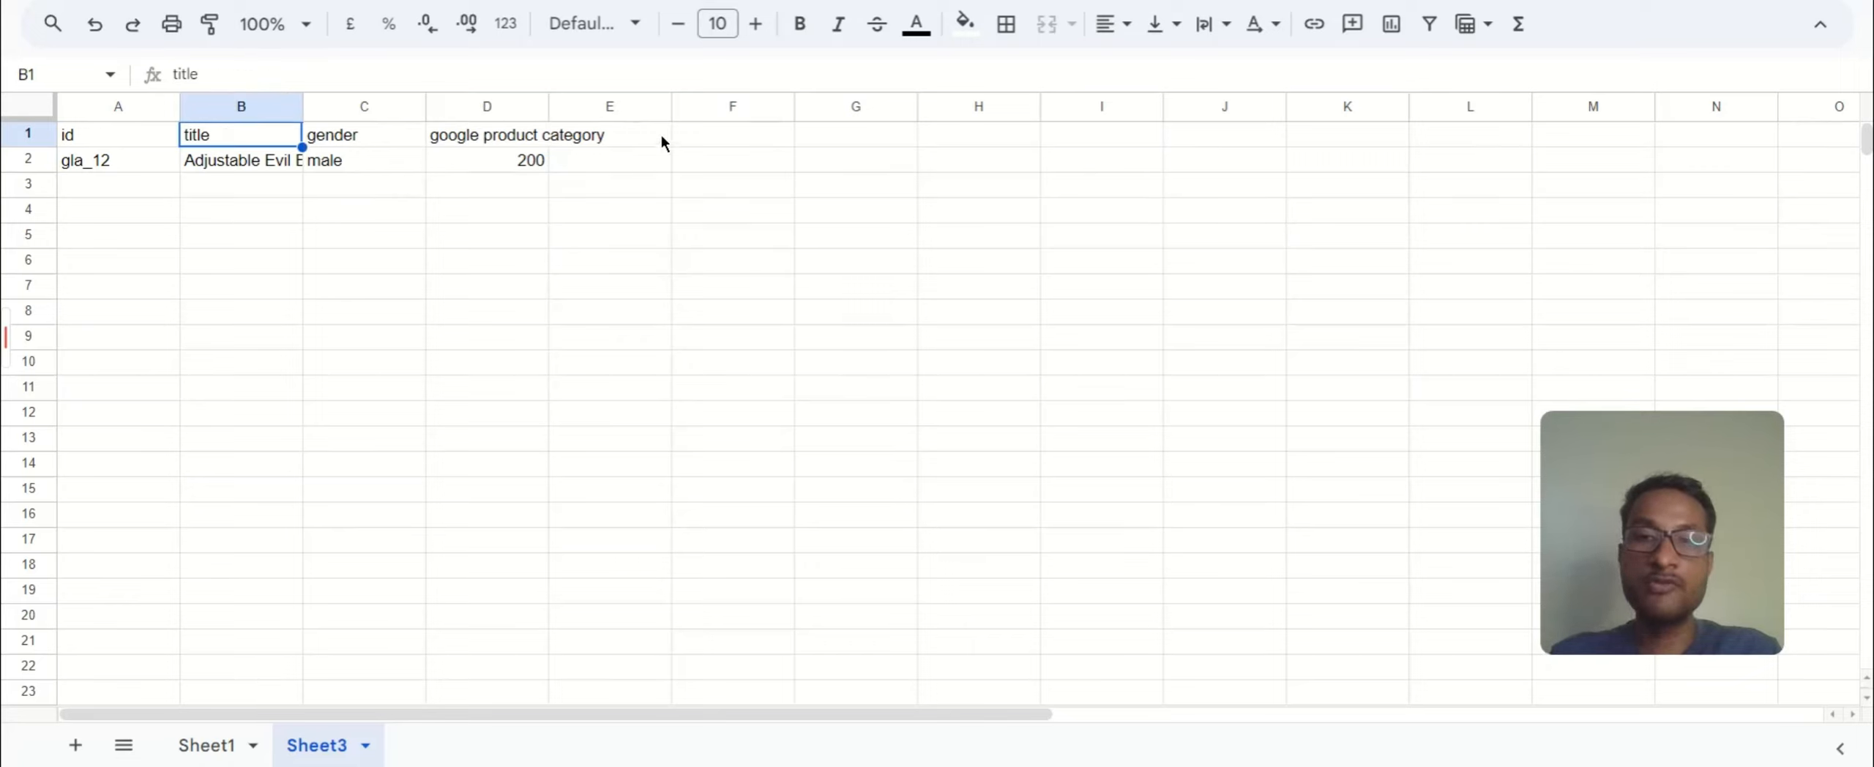
click(732, 146)
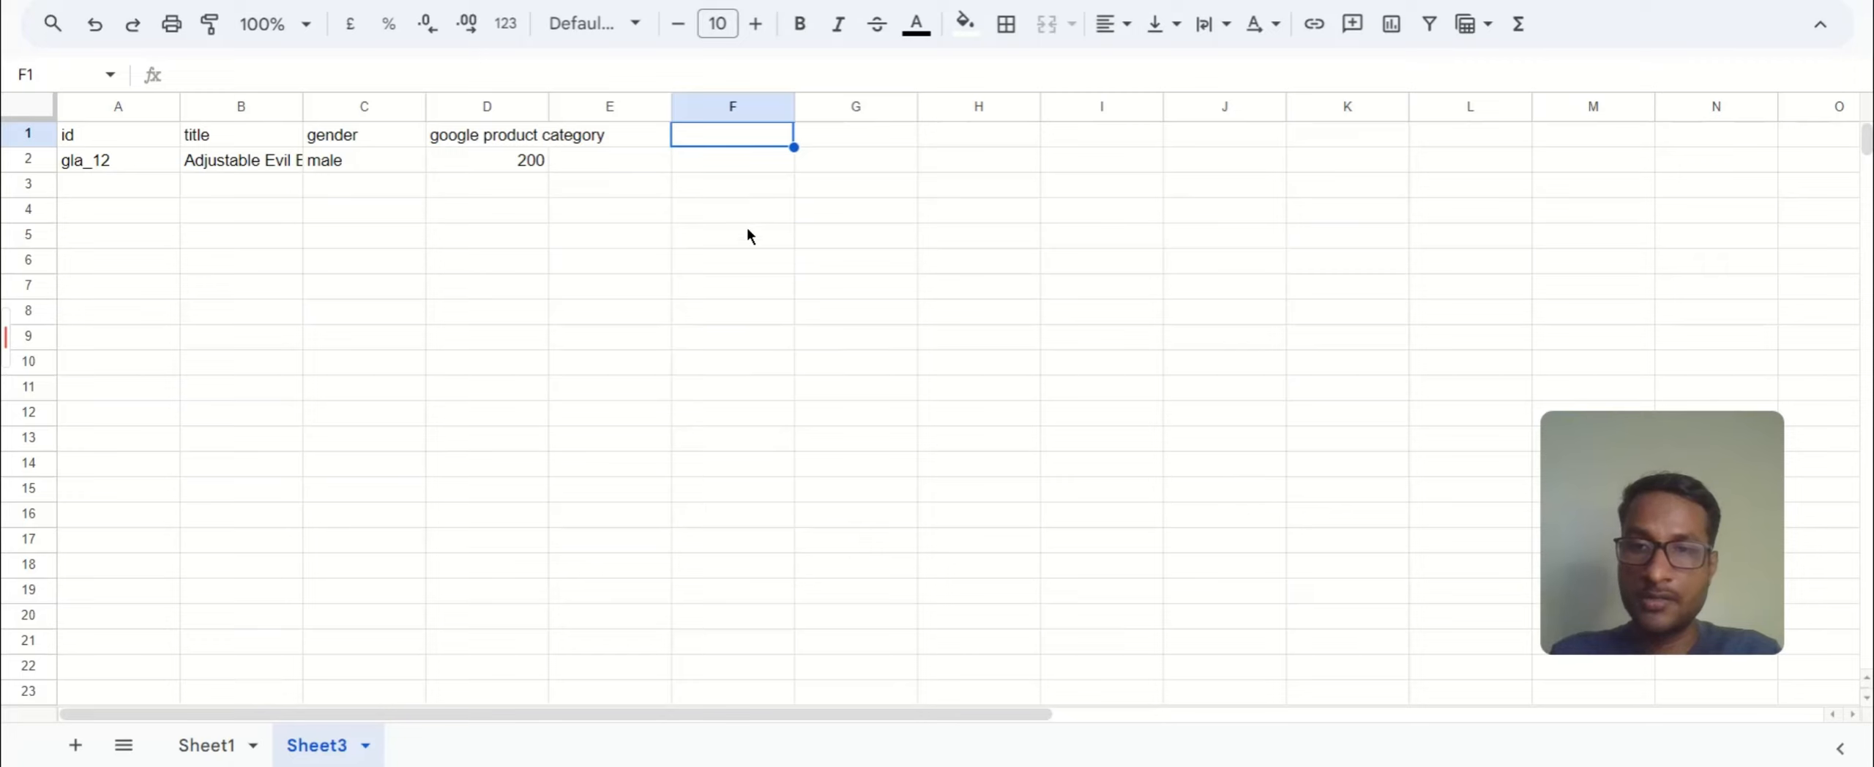
drag(746, 229, 748, 398)
click(761, 214)
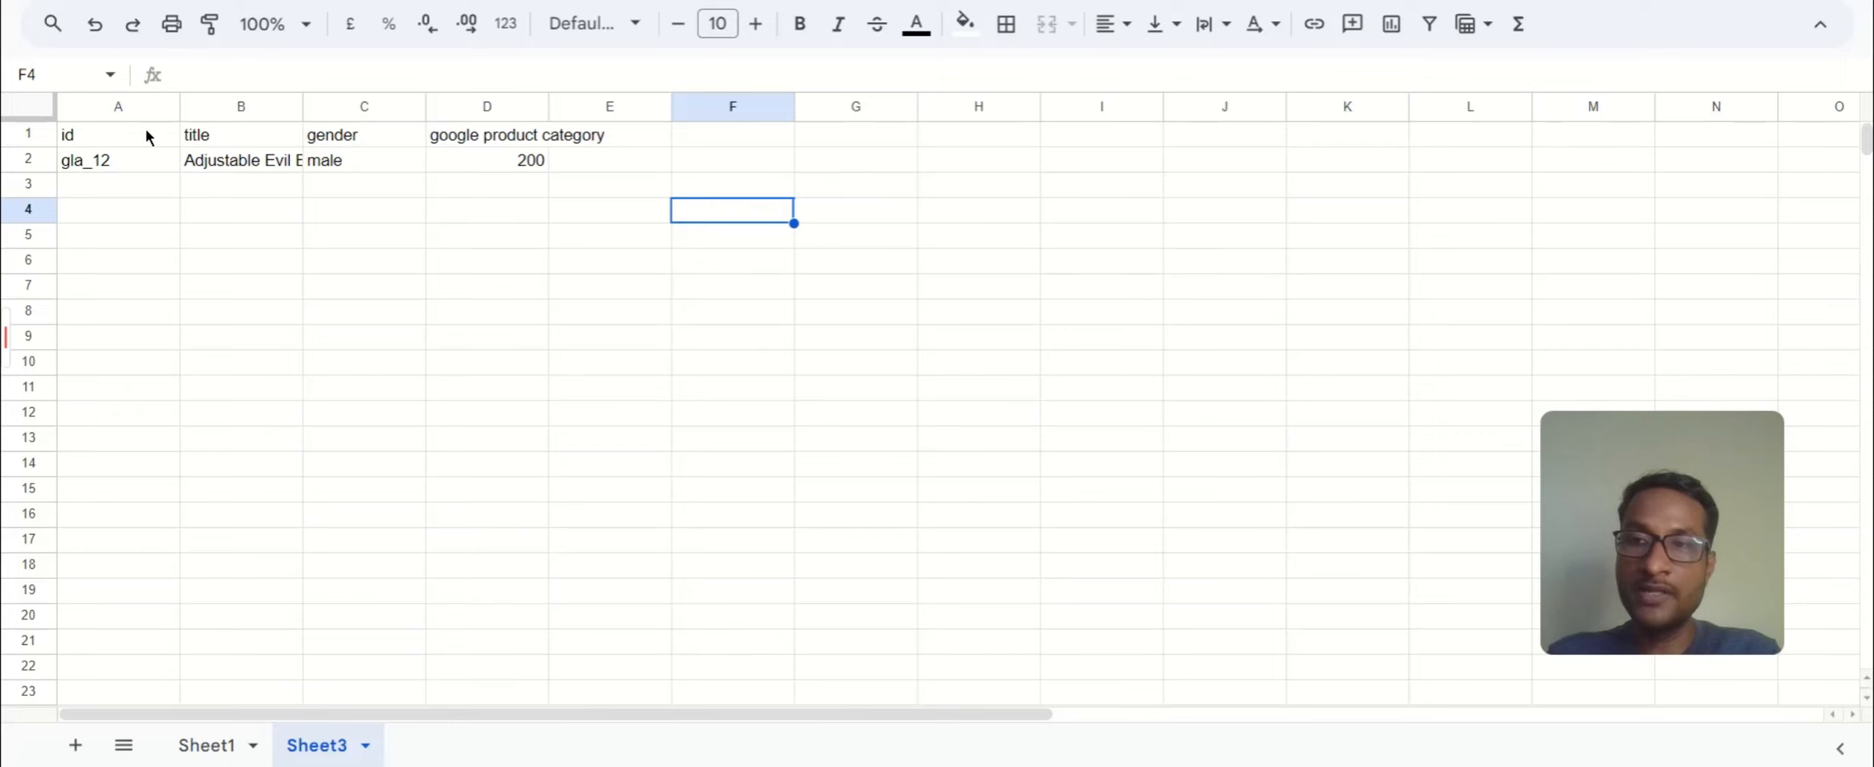
drag(258, 131, 571, 155)
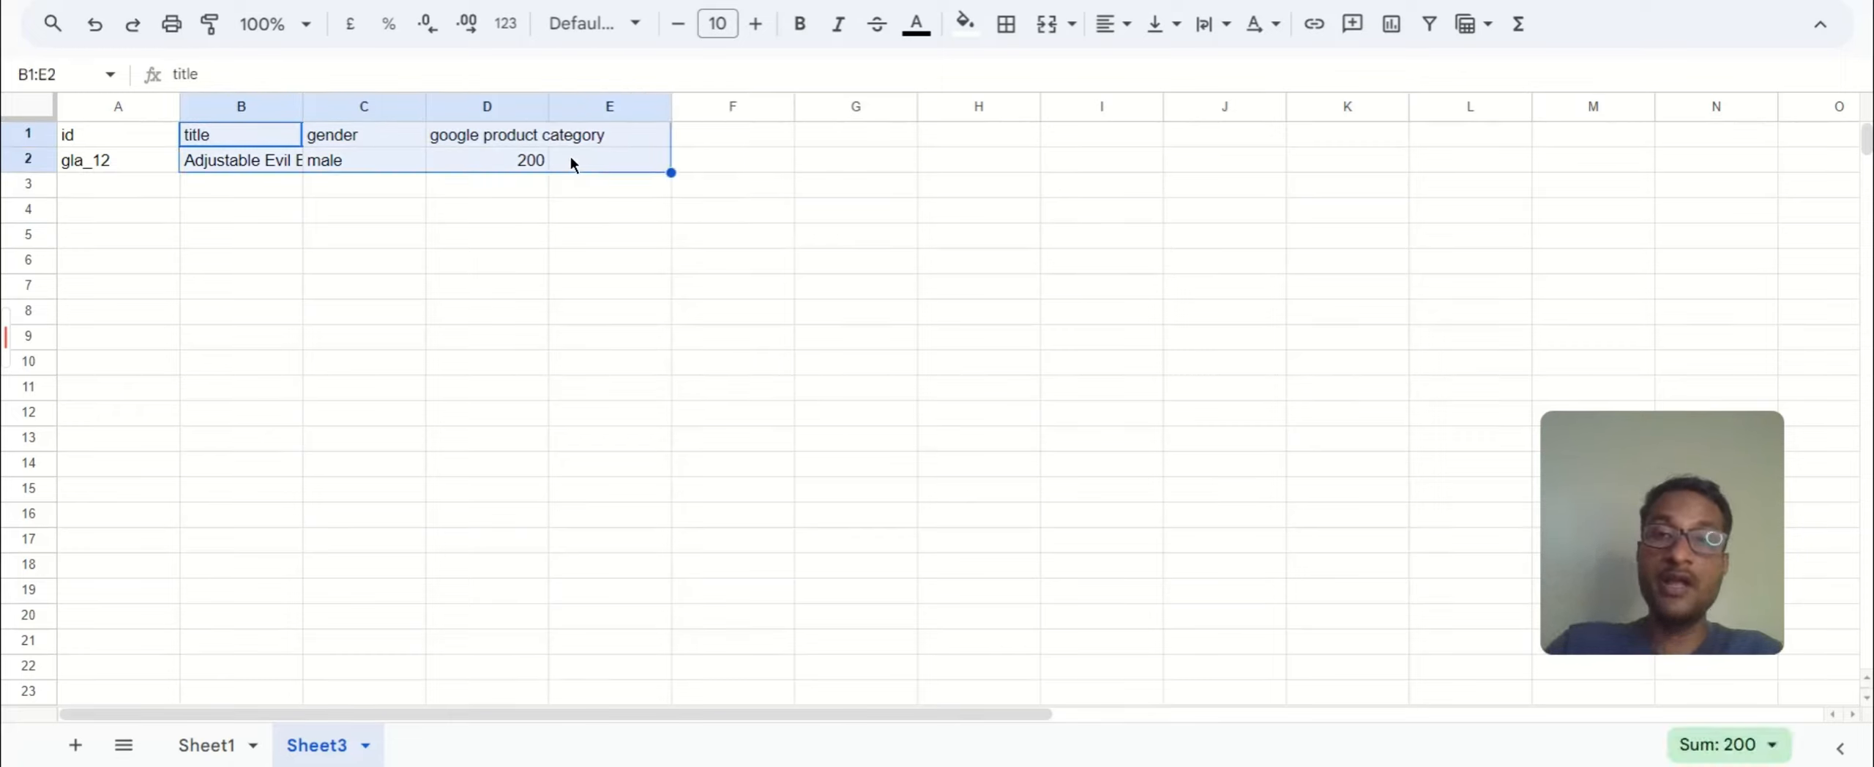
click(598, 313)
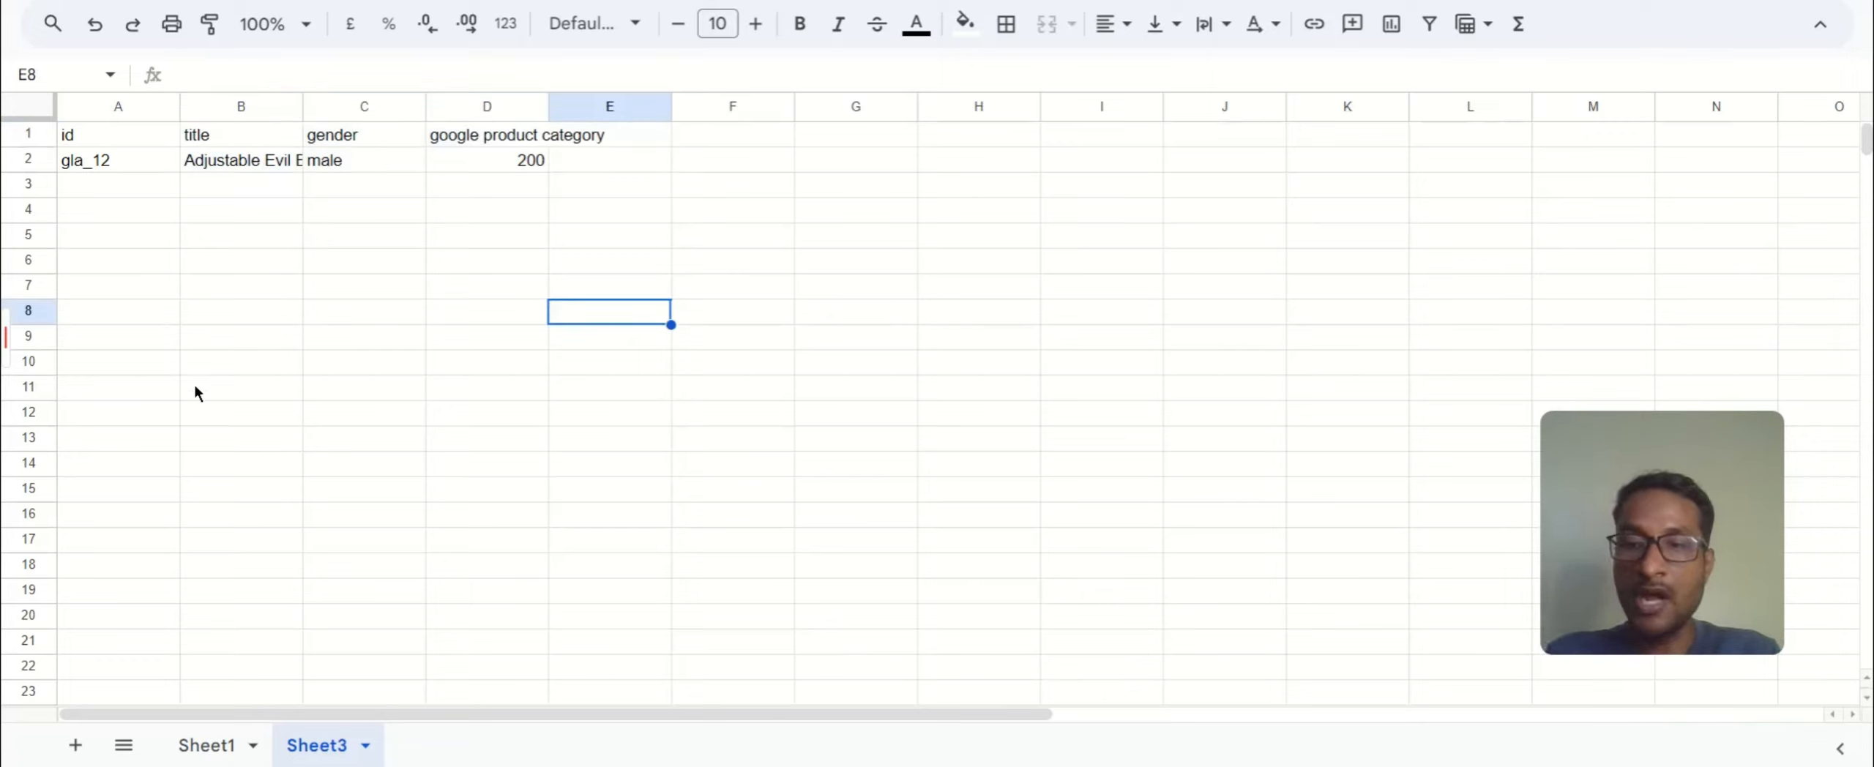
click(207, 745)
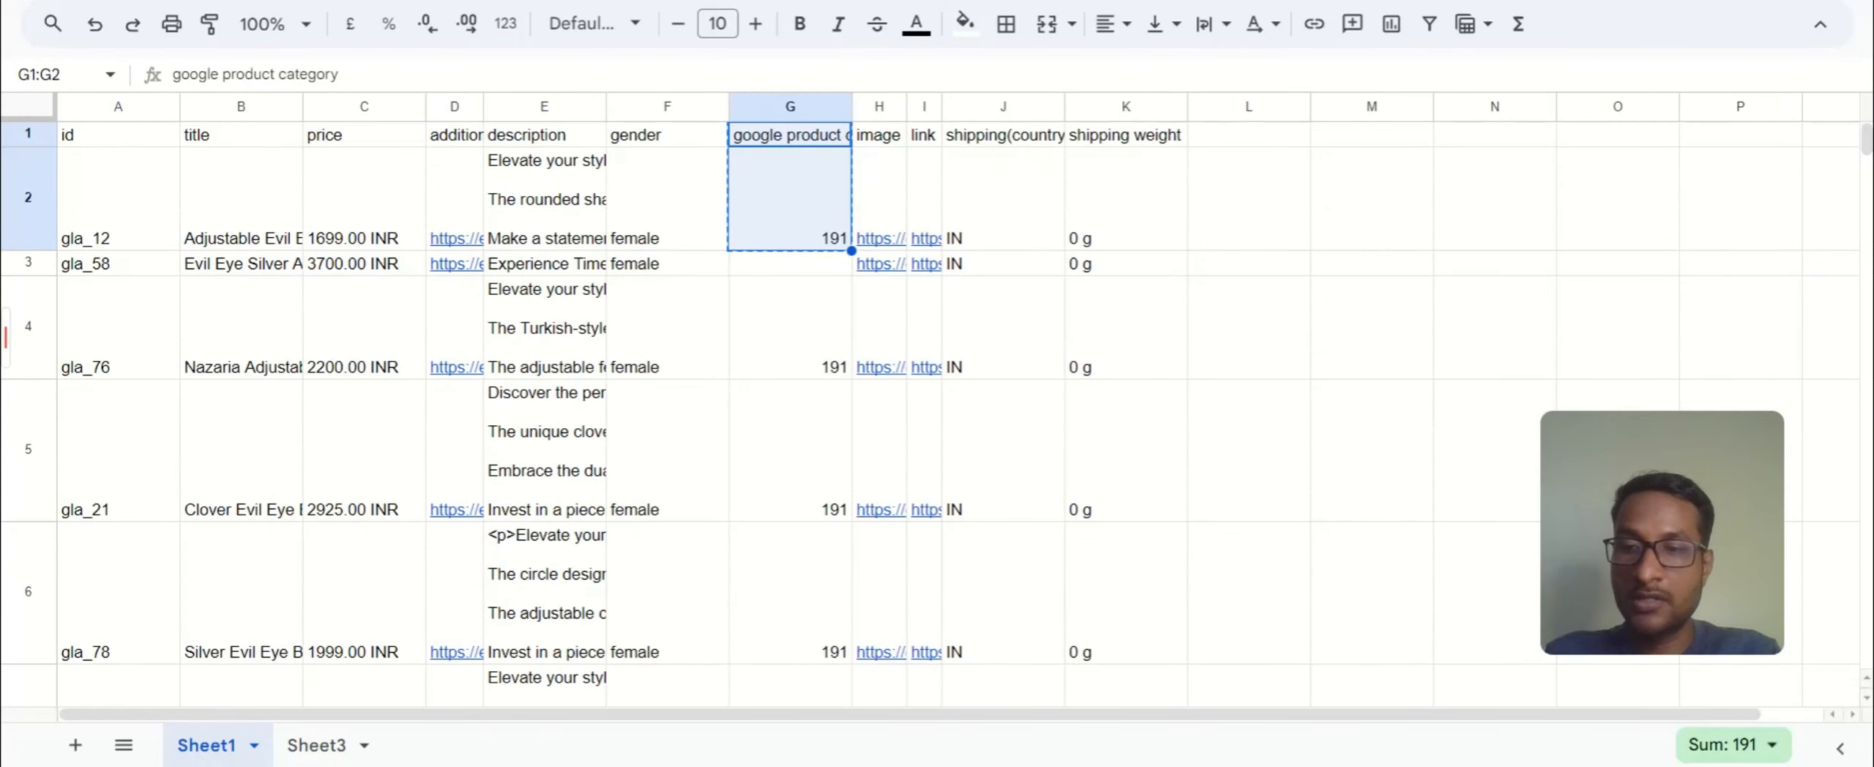
click(326, 758)
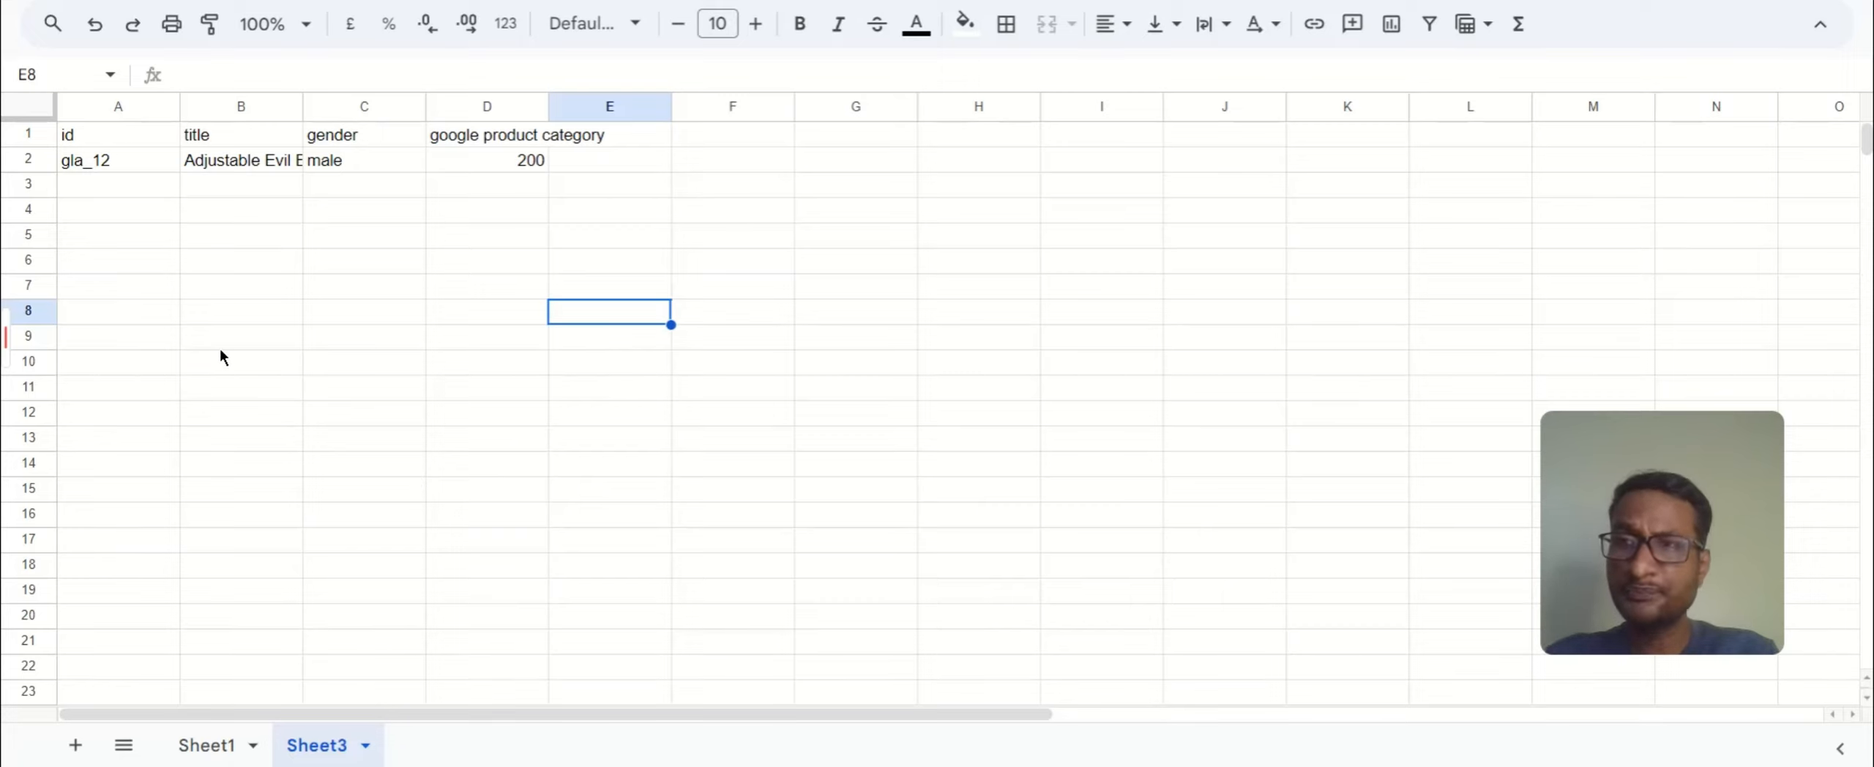
click(855, 261)
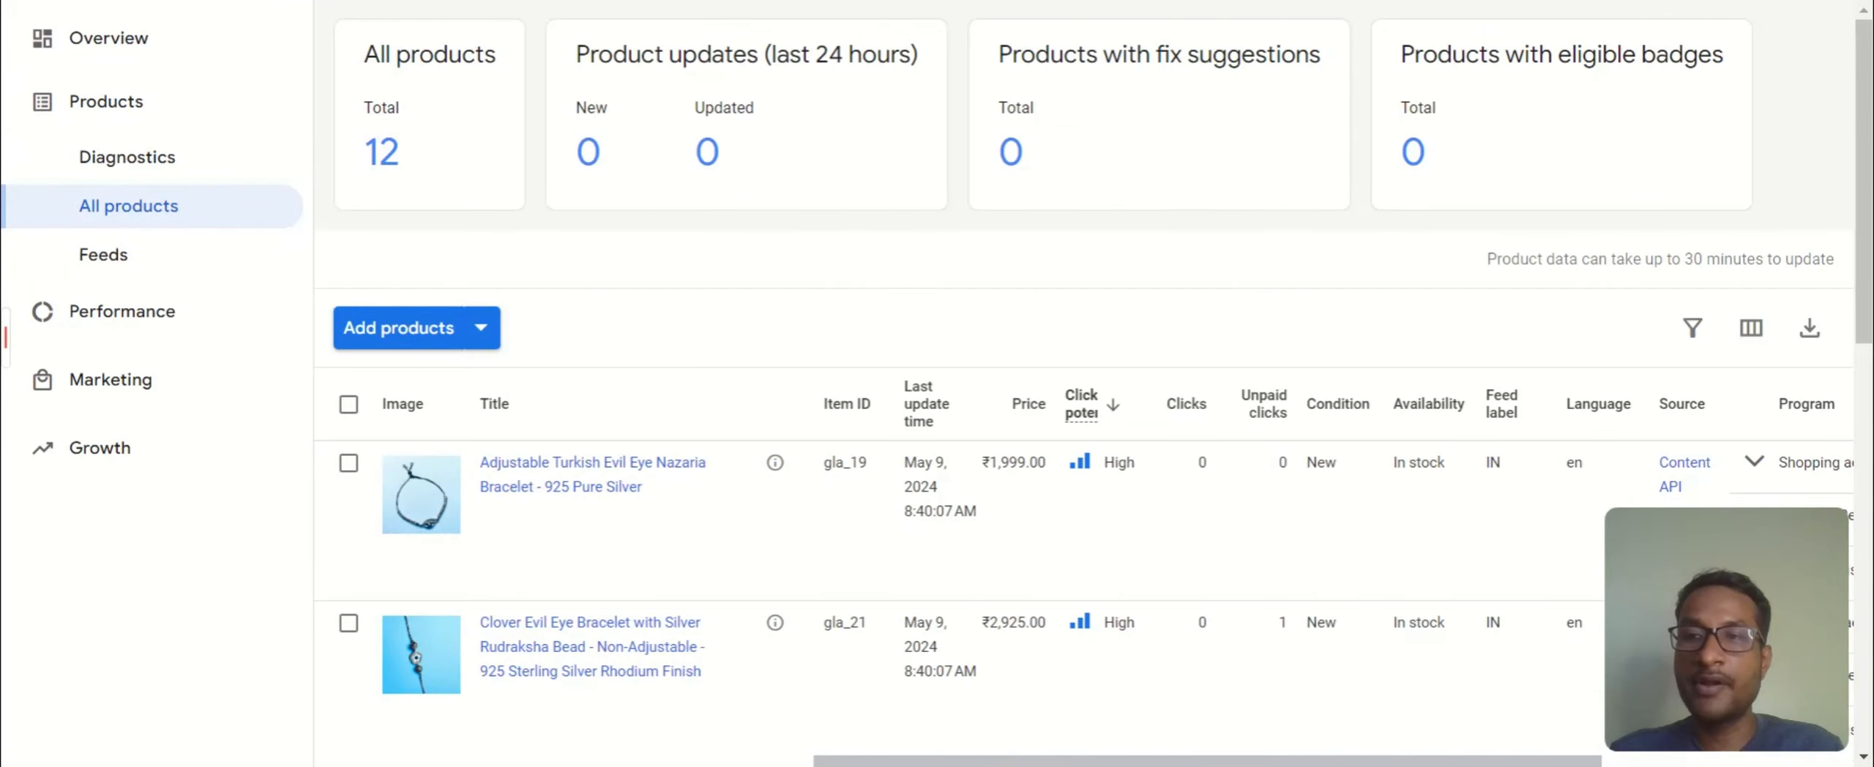
Switch to Google Merchant Center and open the Feeds page to review its primary and supplemental feeds sections.
click(111, 268)
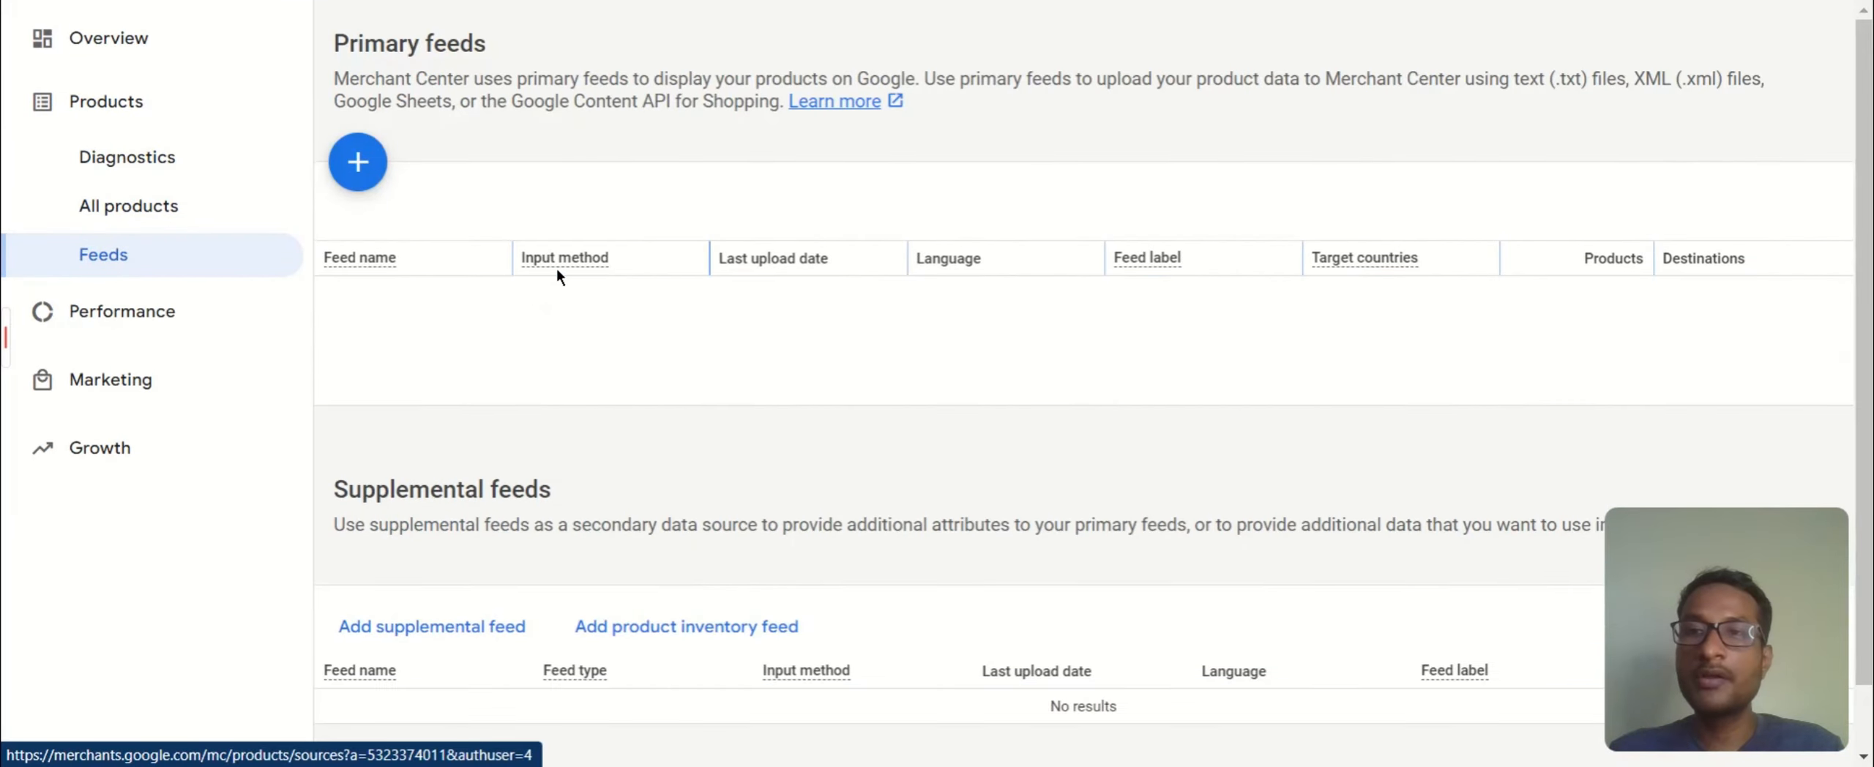
drag(334, 44, 461, 44)
drag(334, 485, 571, 495)
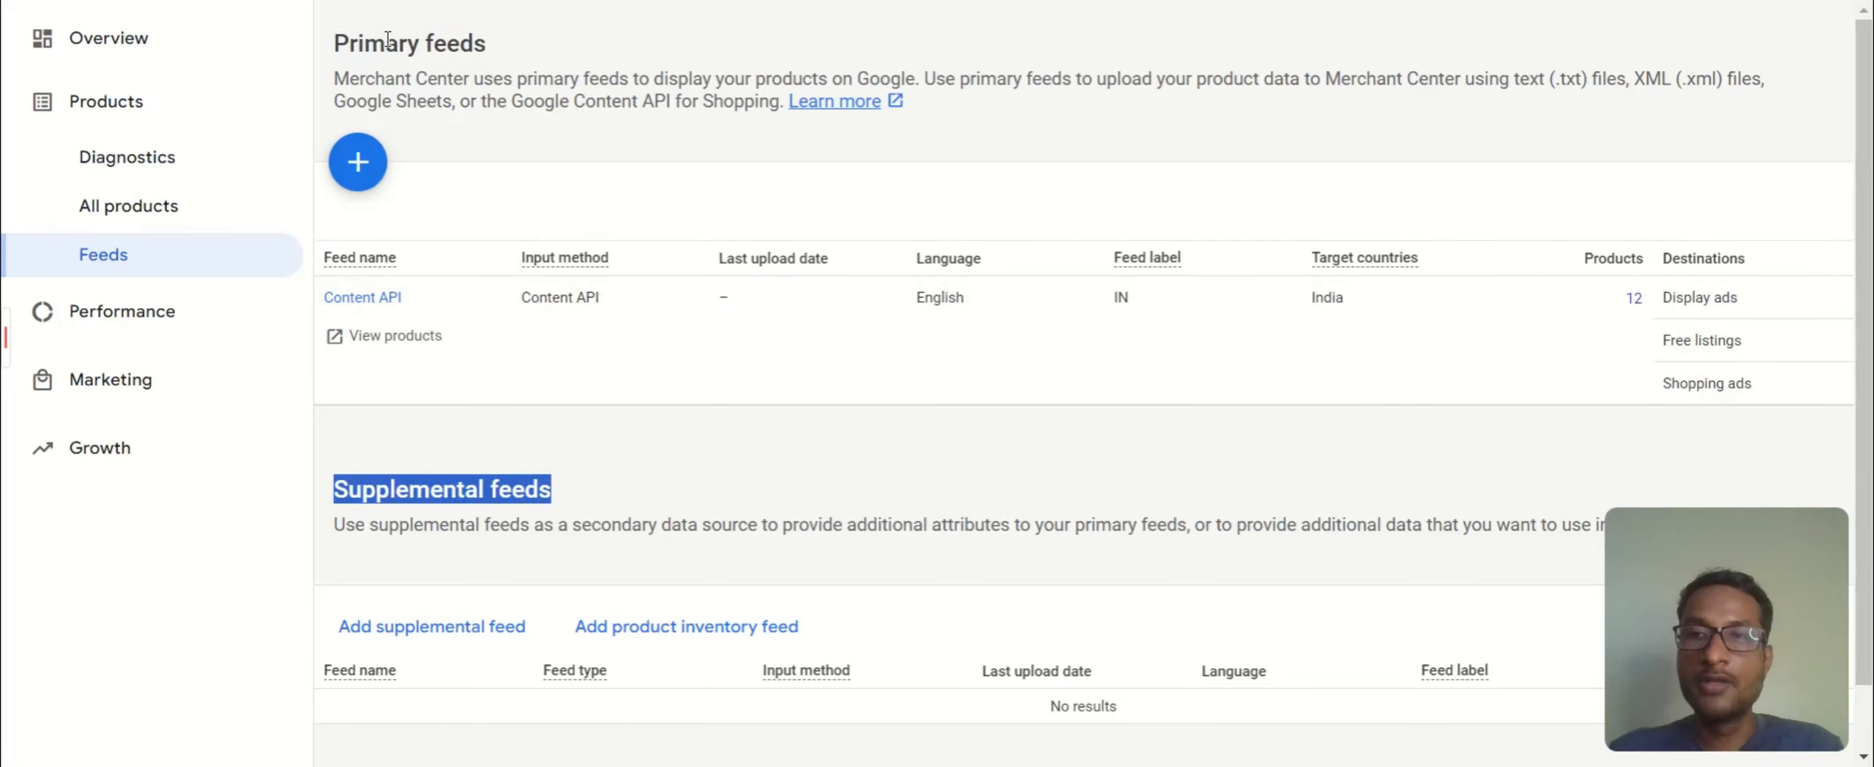
drag(332, 47, 492, 61)
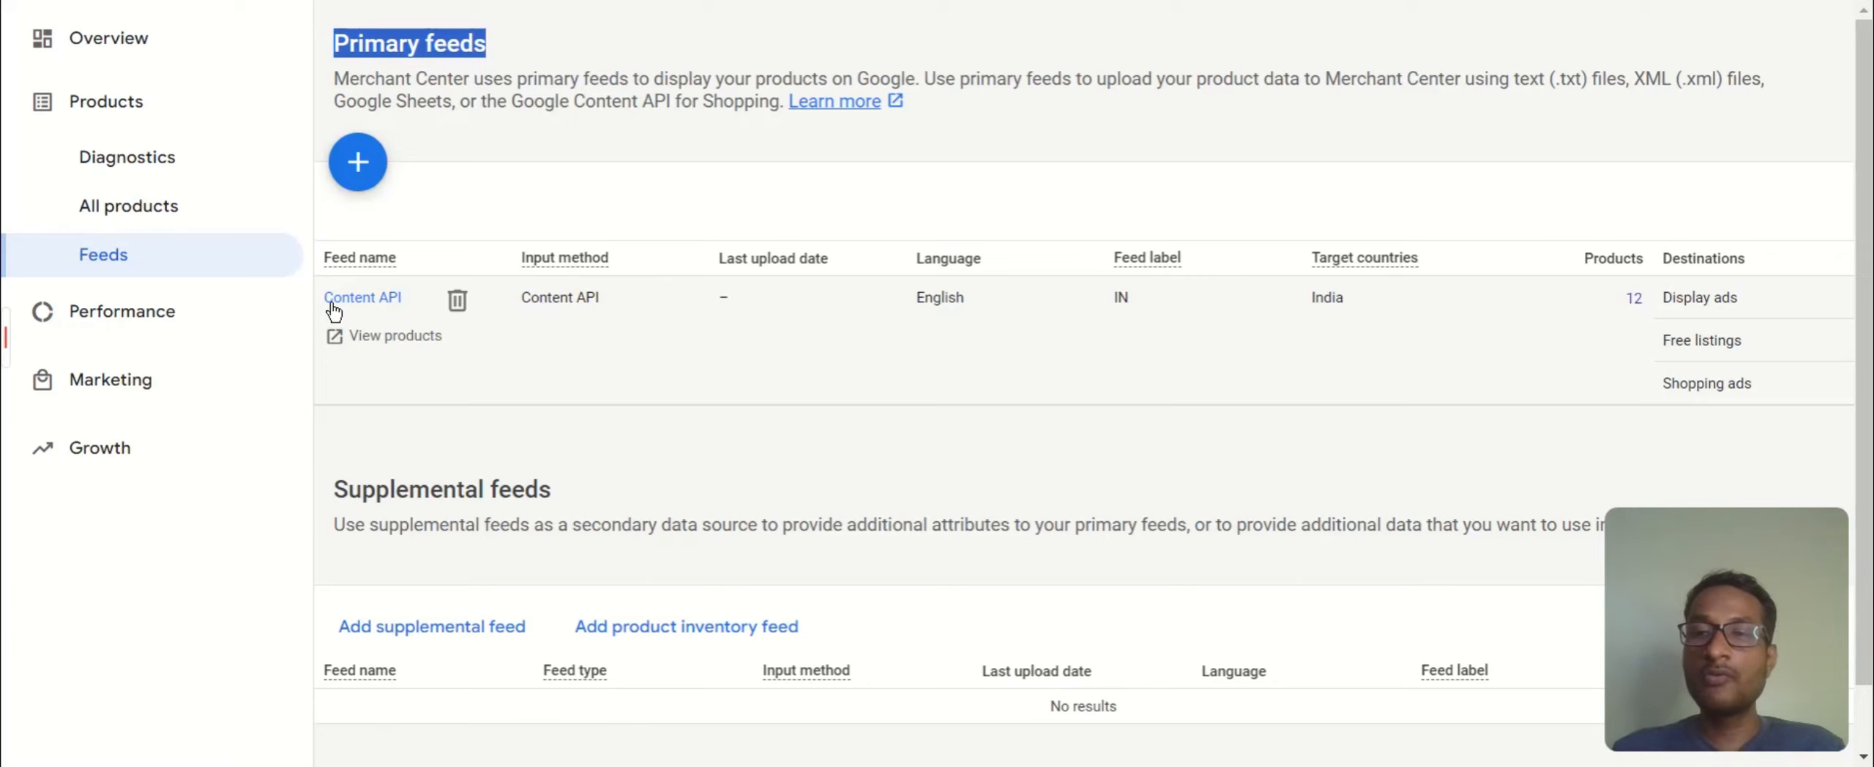
Start a new supplemental feed named "Update Titles" with Google Sheets as the input method and continue to its setup.
scroll(674, 459, down, 1)
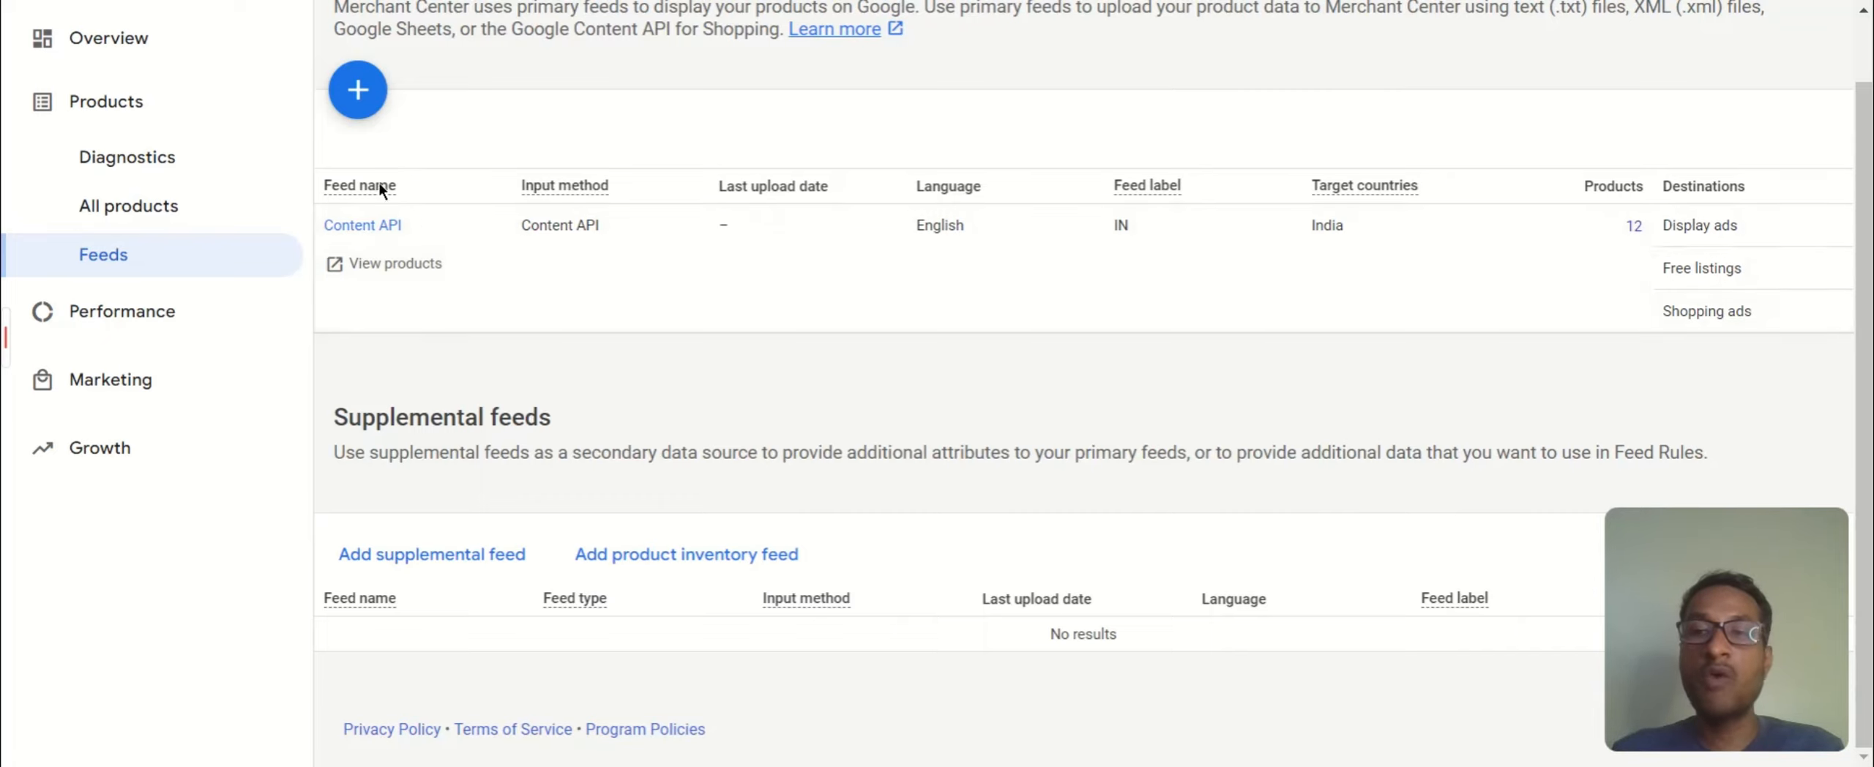
click(425, 558)
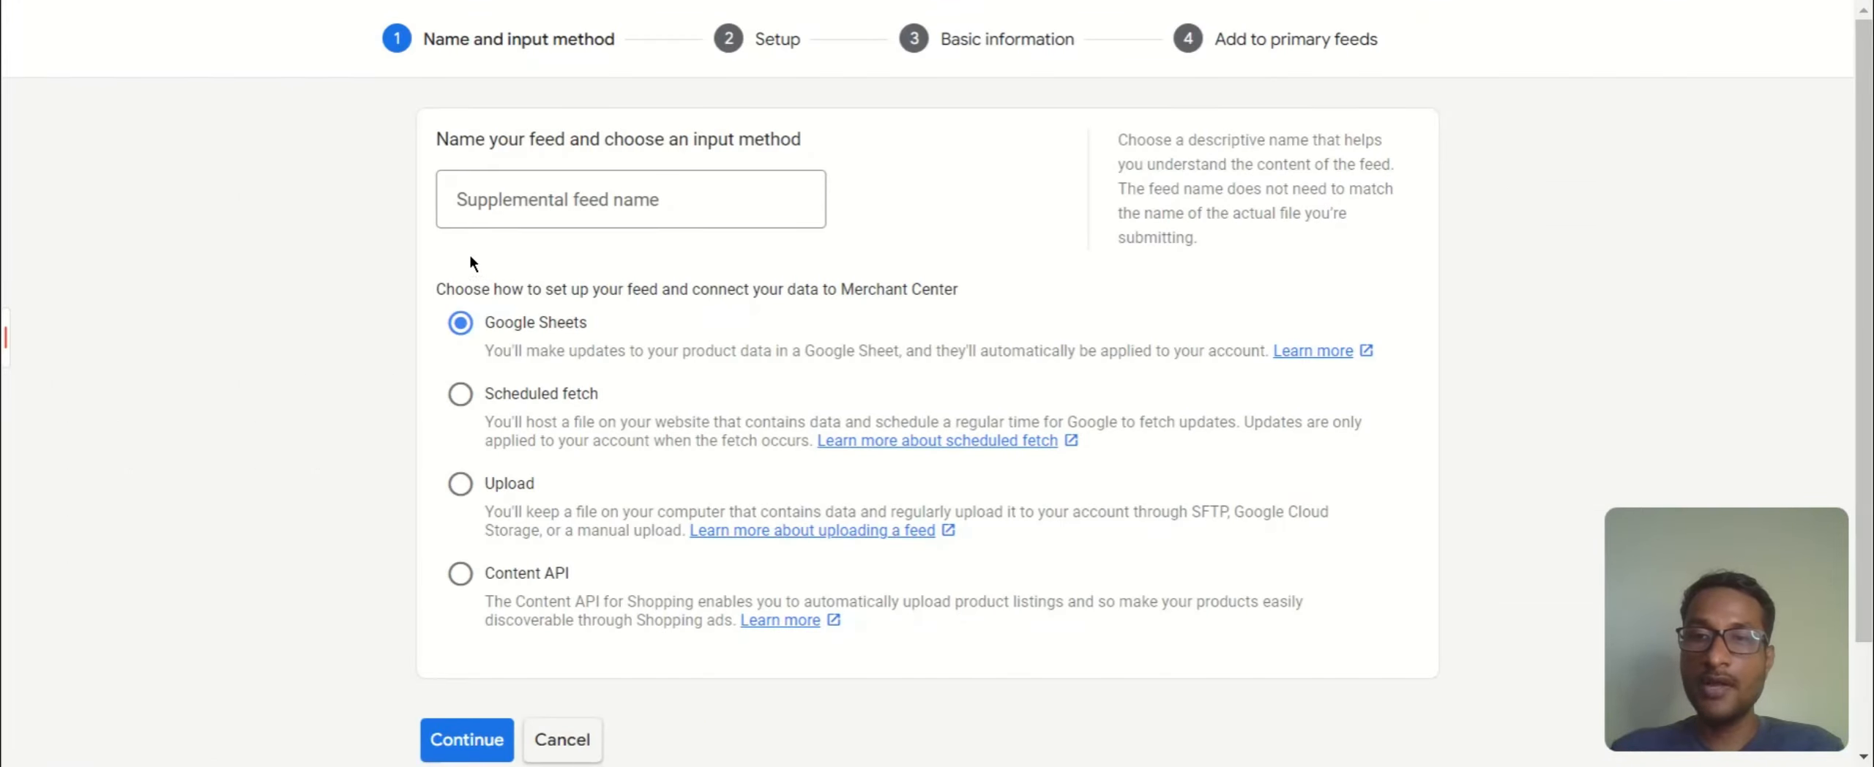
click(582, 199)
text(U)
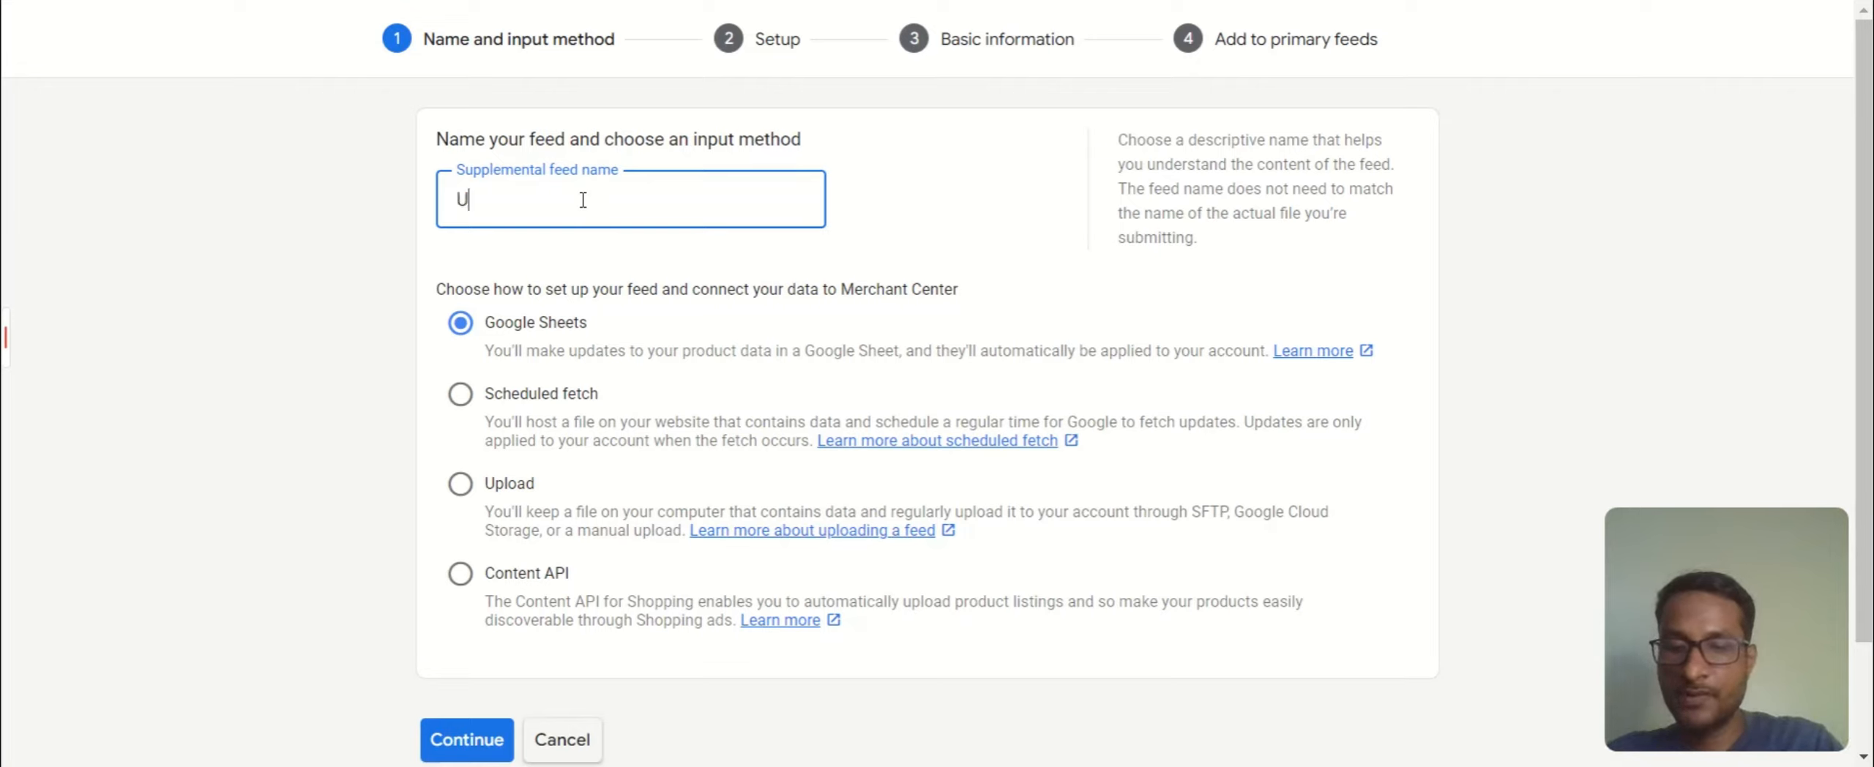
text(pdar)
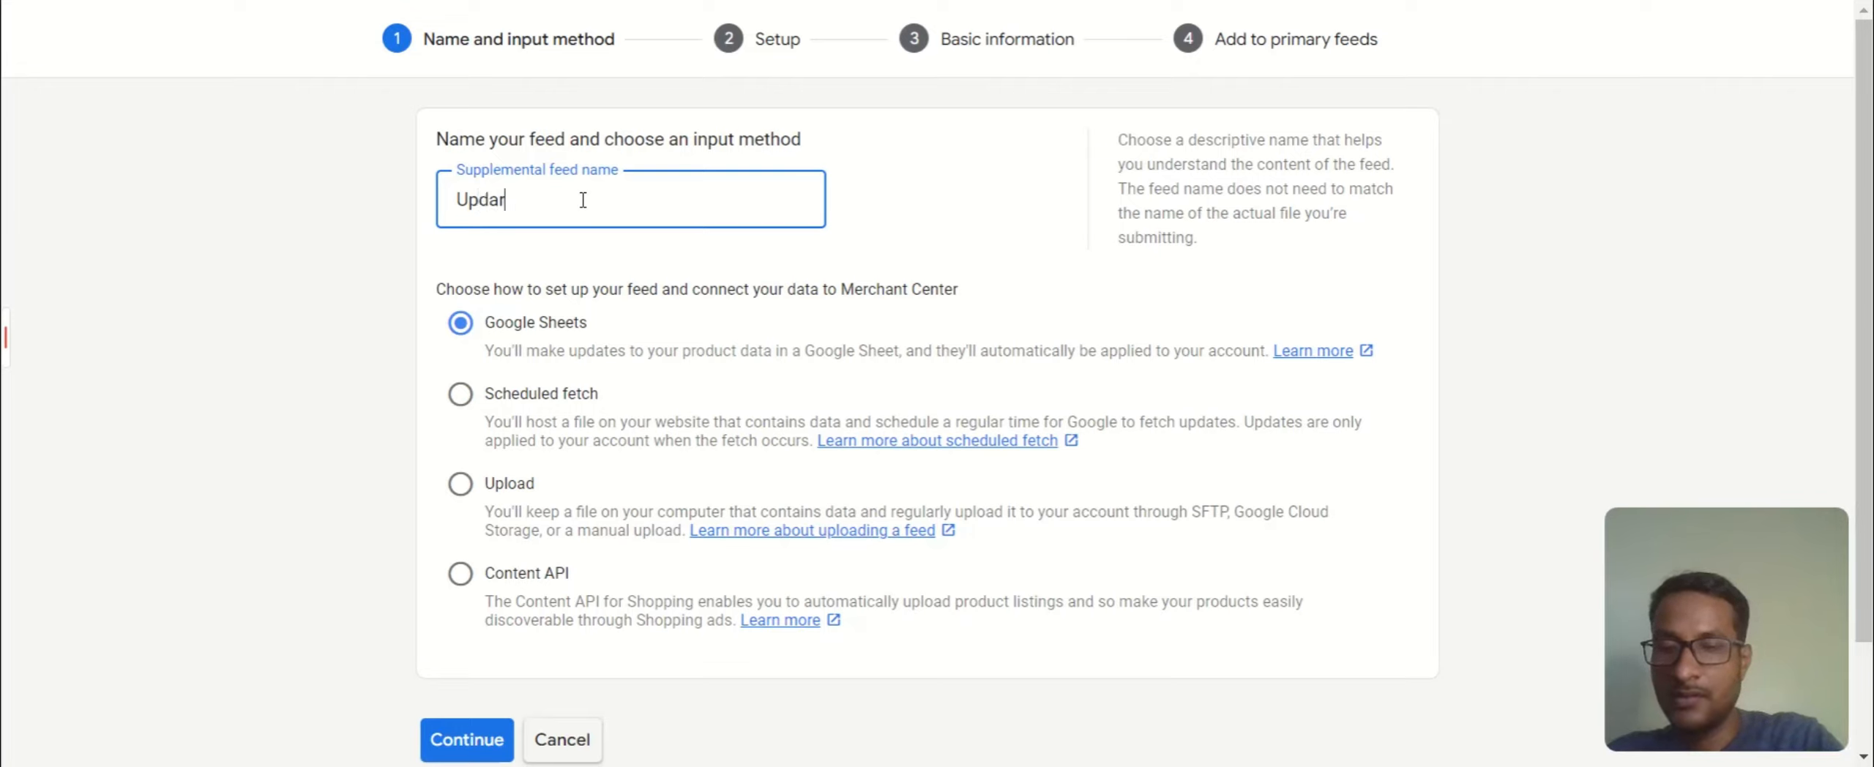
key(BackSpace)
text(te )
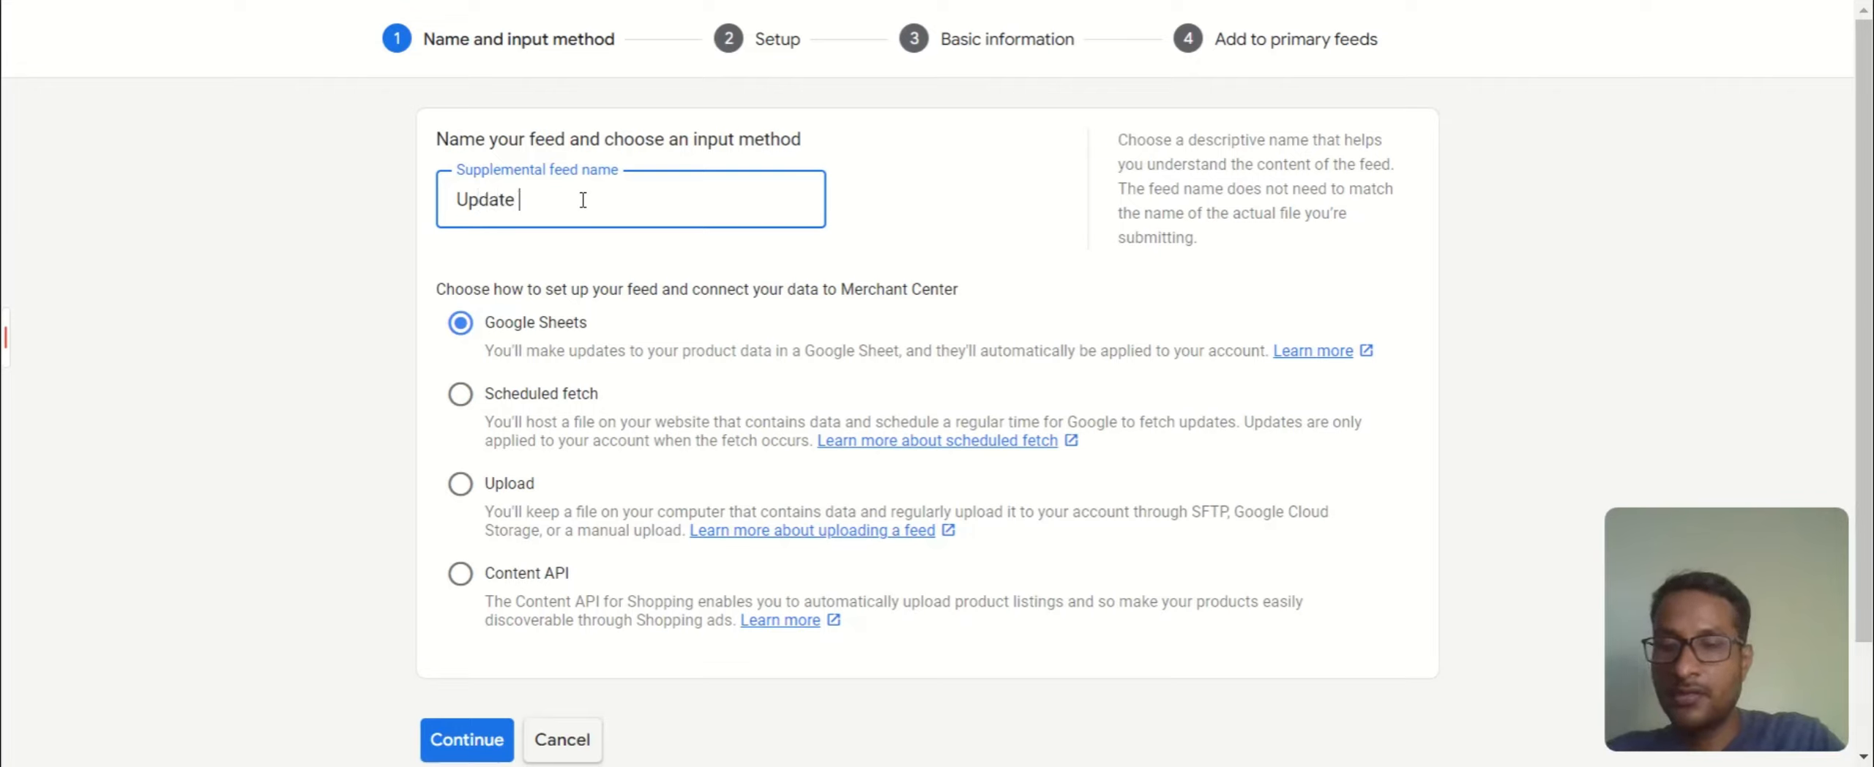
text(Tit)
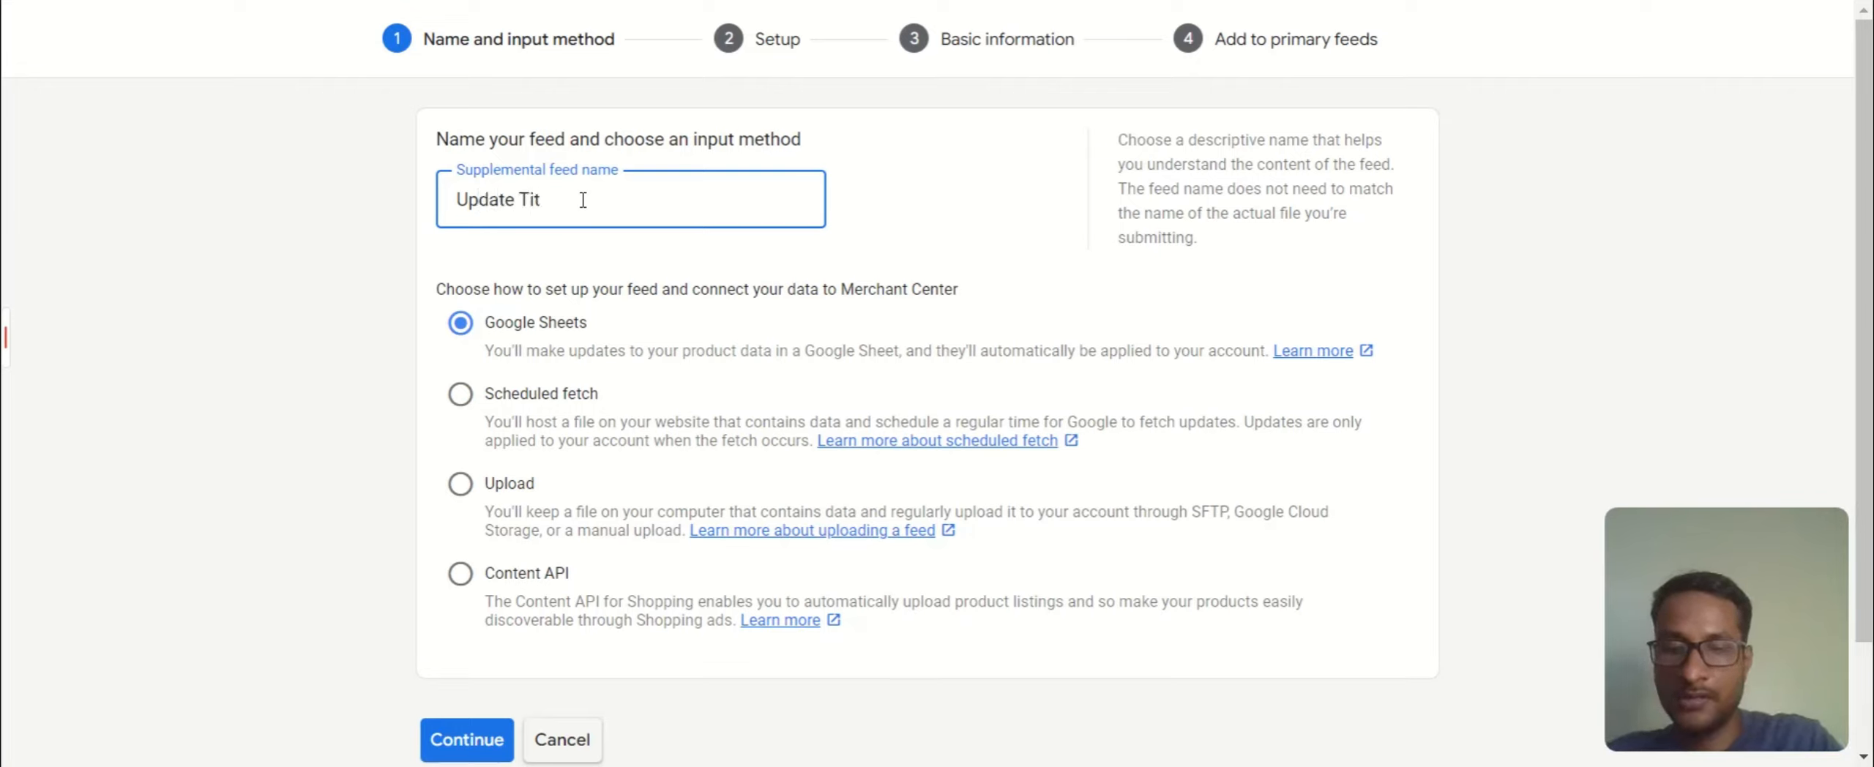
text(les)
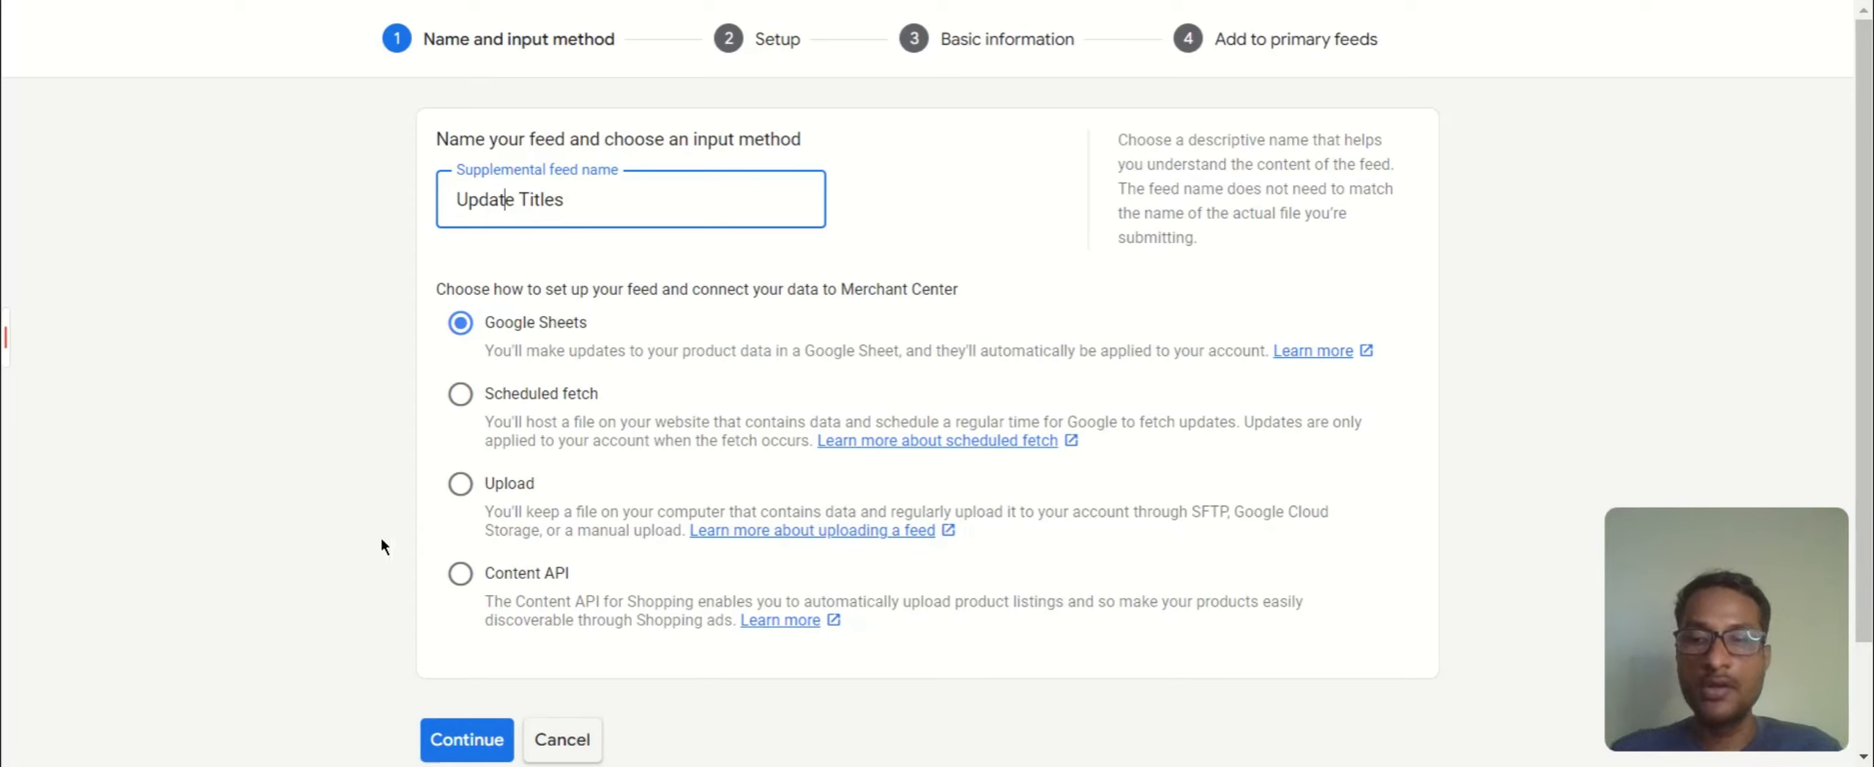
scroll(385, 545, down, 2)
click(474, 617)
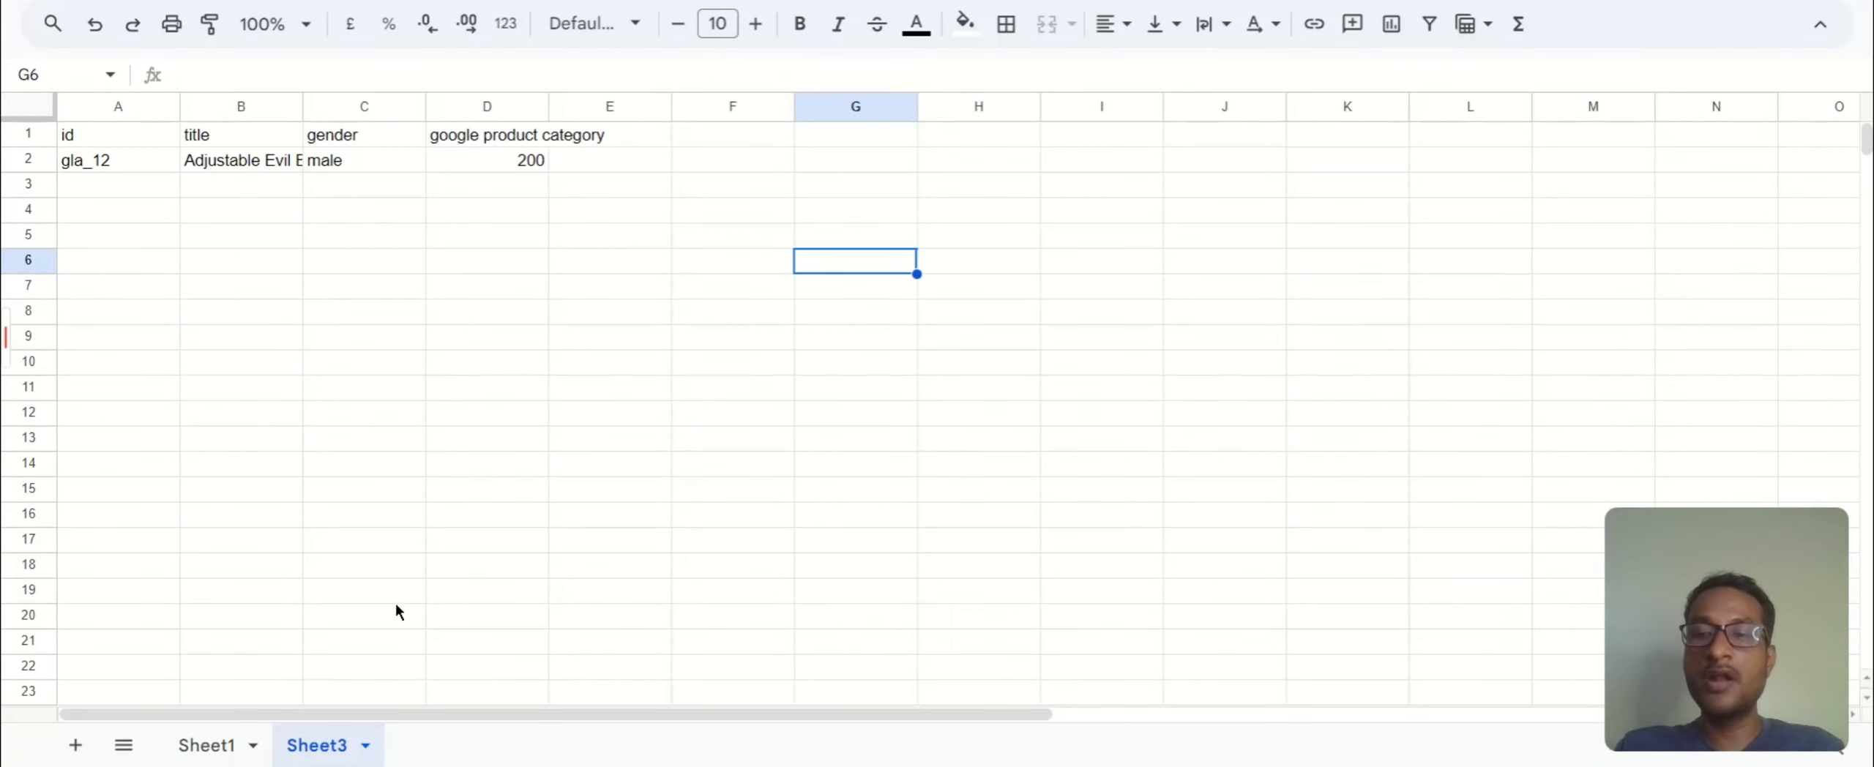
Switch to the Google Sheets file and compare the primary product data in Sheet1 with the supplemental data in Sheet3.
click(206, 745)
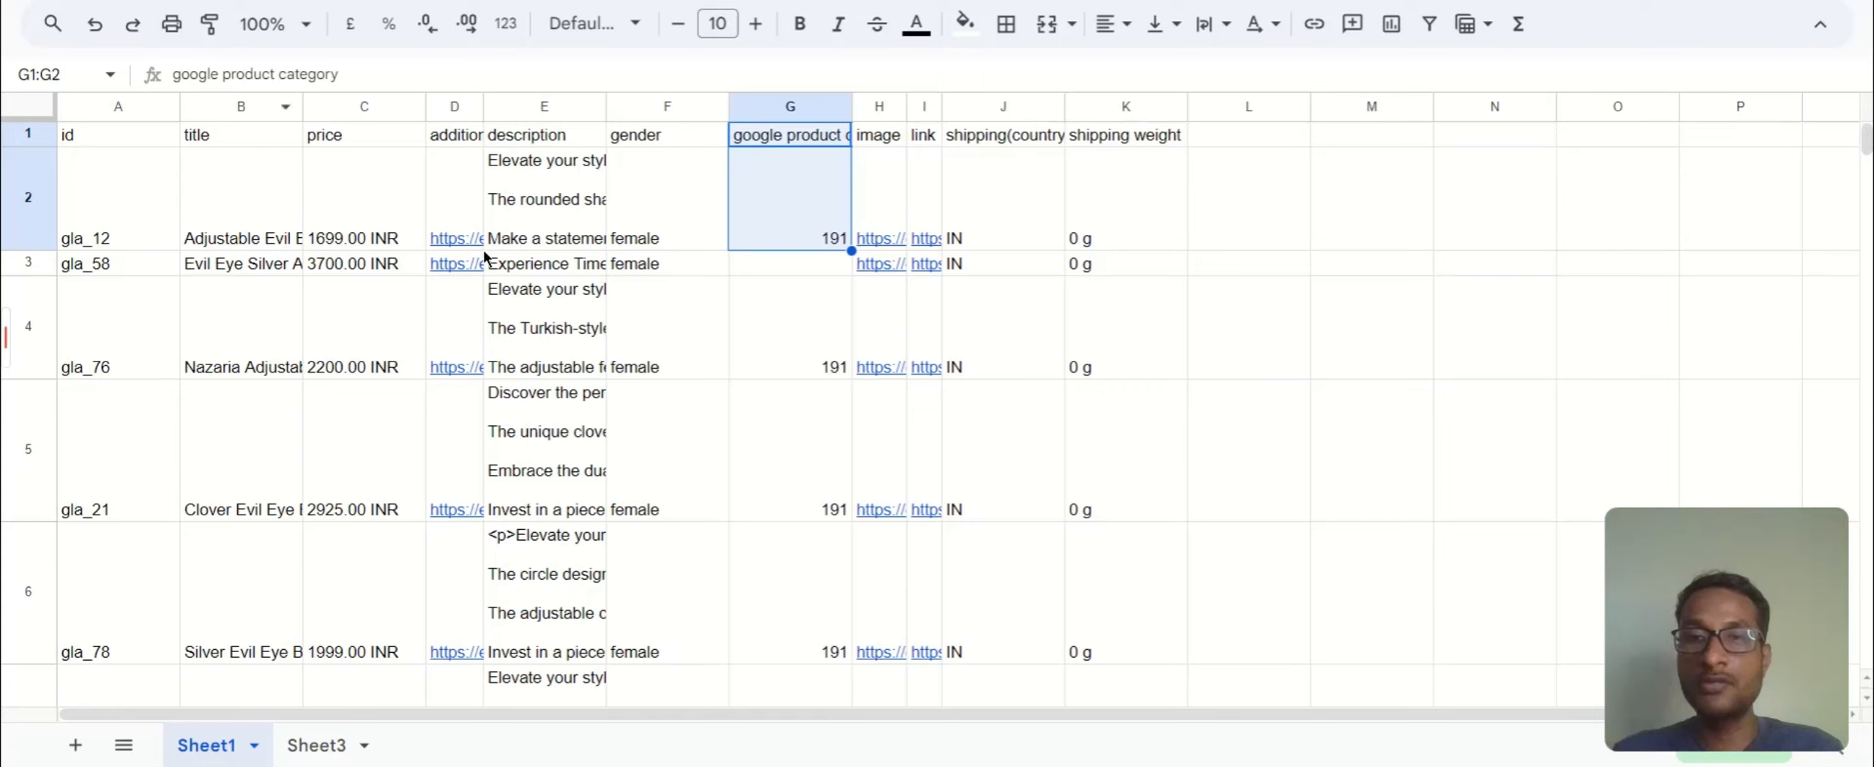
click(316, 745)
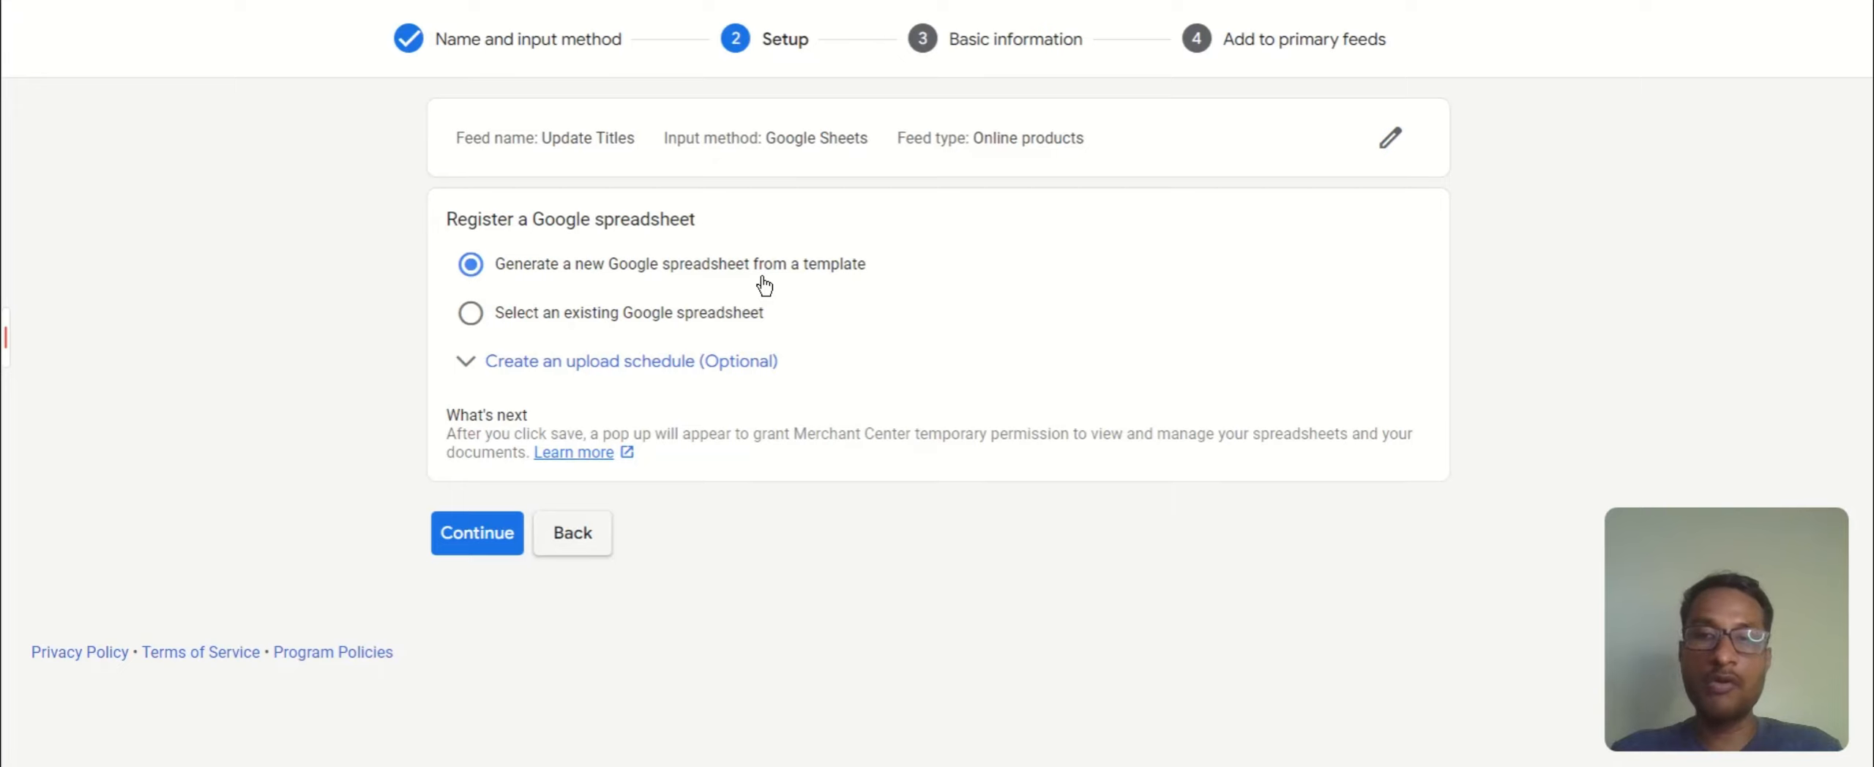
Choose to generate a new Google spreadsheet from a template, and set the supplemental feed's language to English and feed label to IN.
click(477, 534)
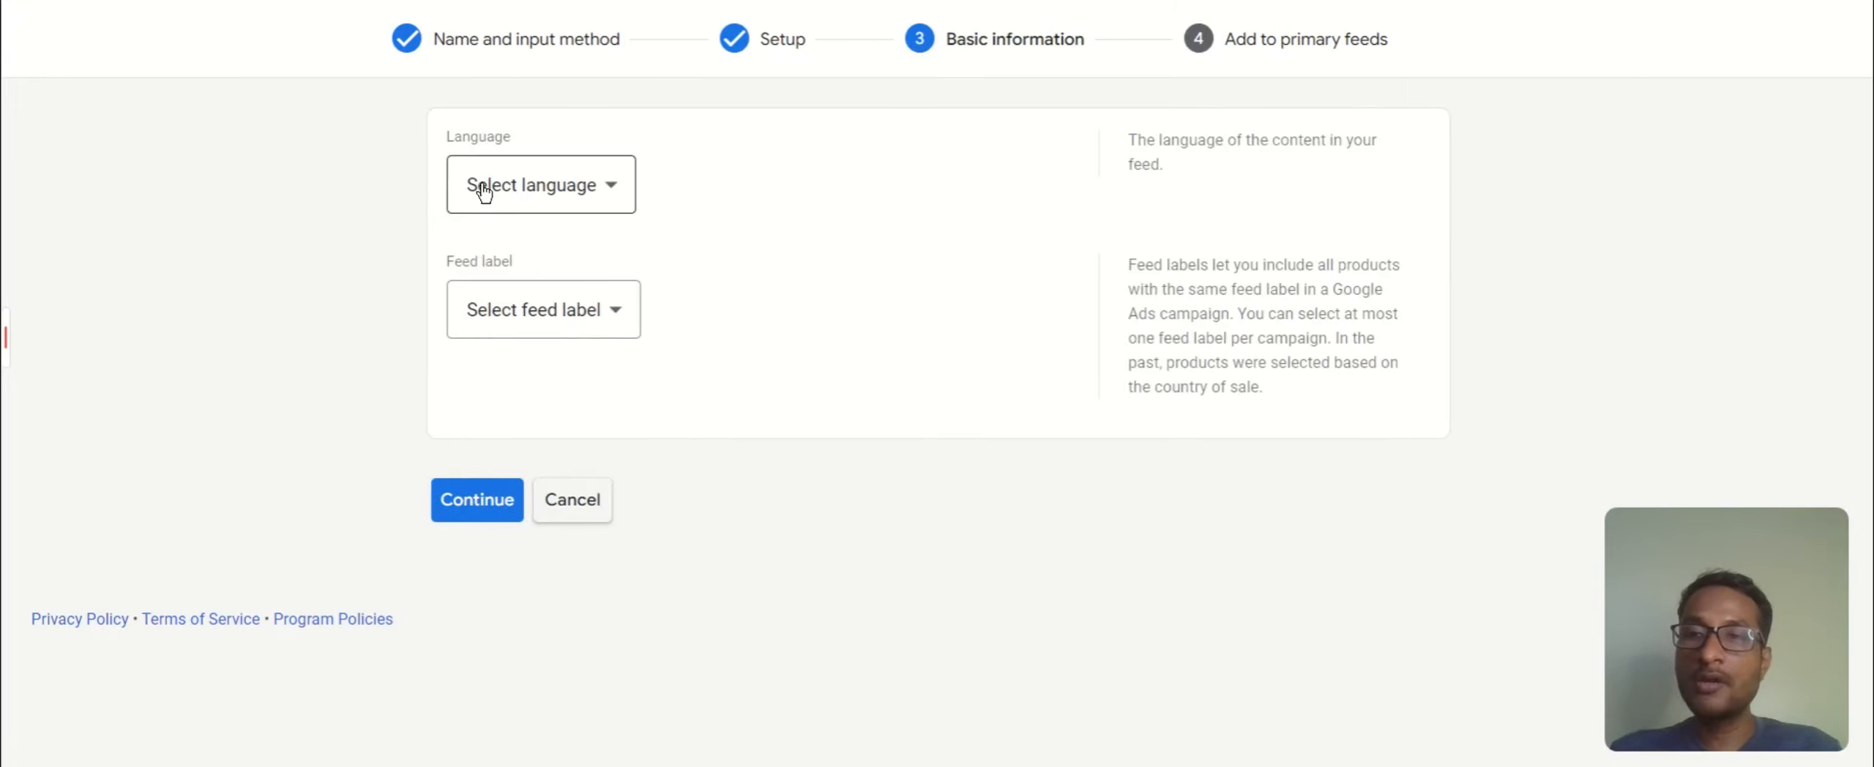
click(577, 204)
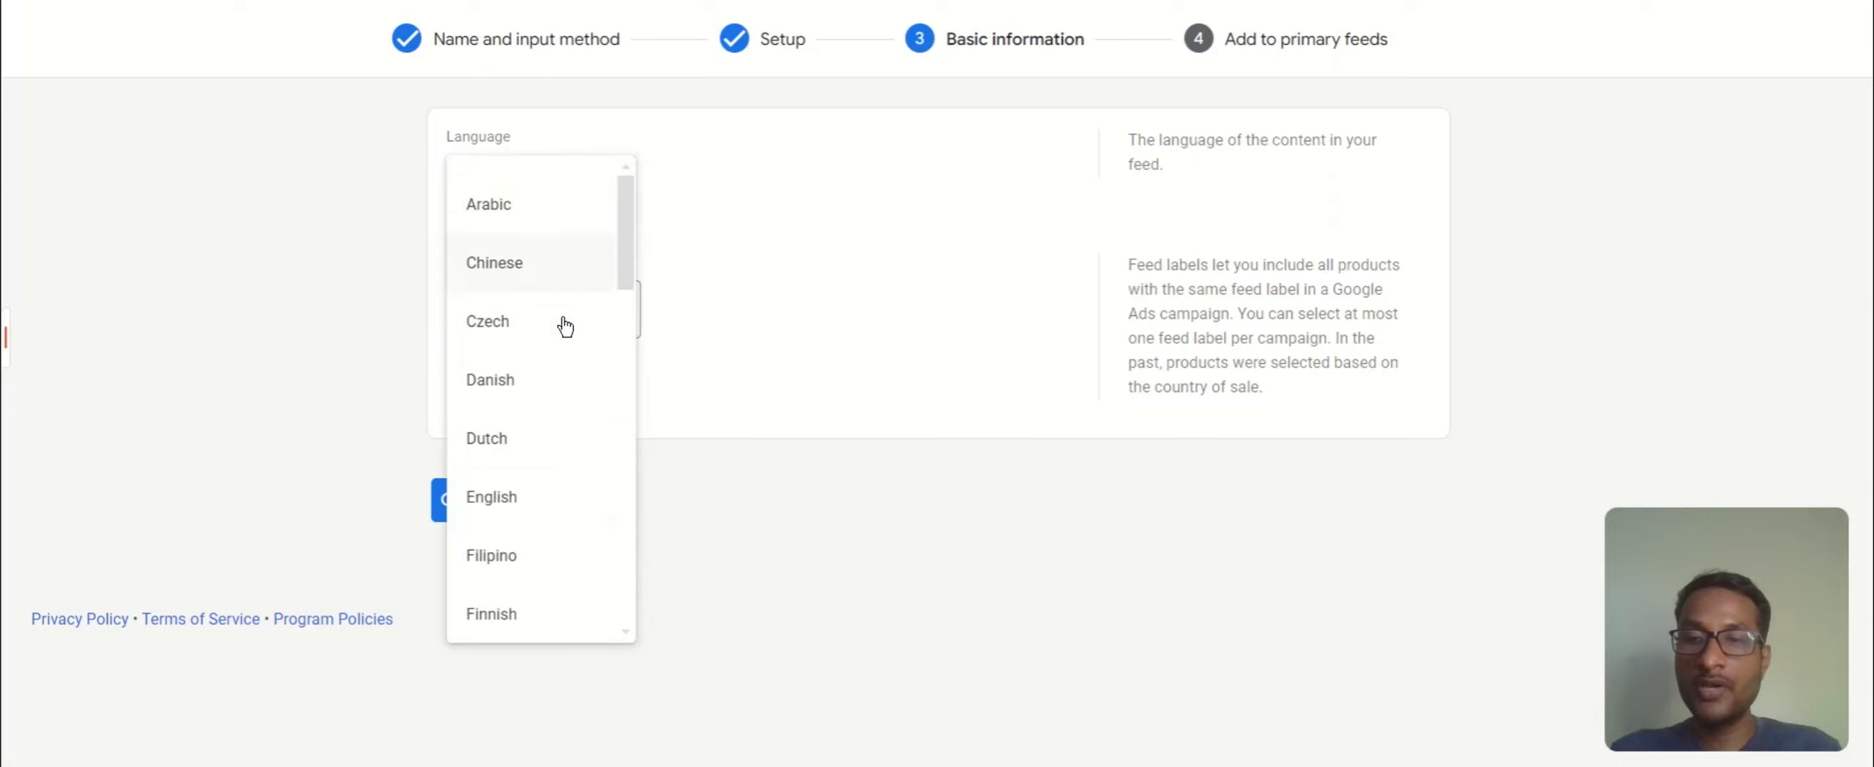
scroll(512, 476, down, 2)
click(501, 379)
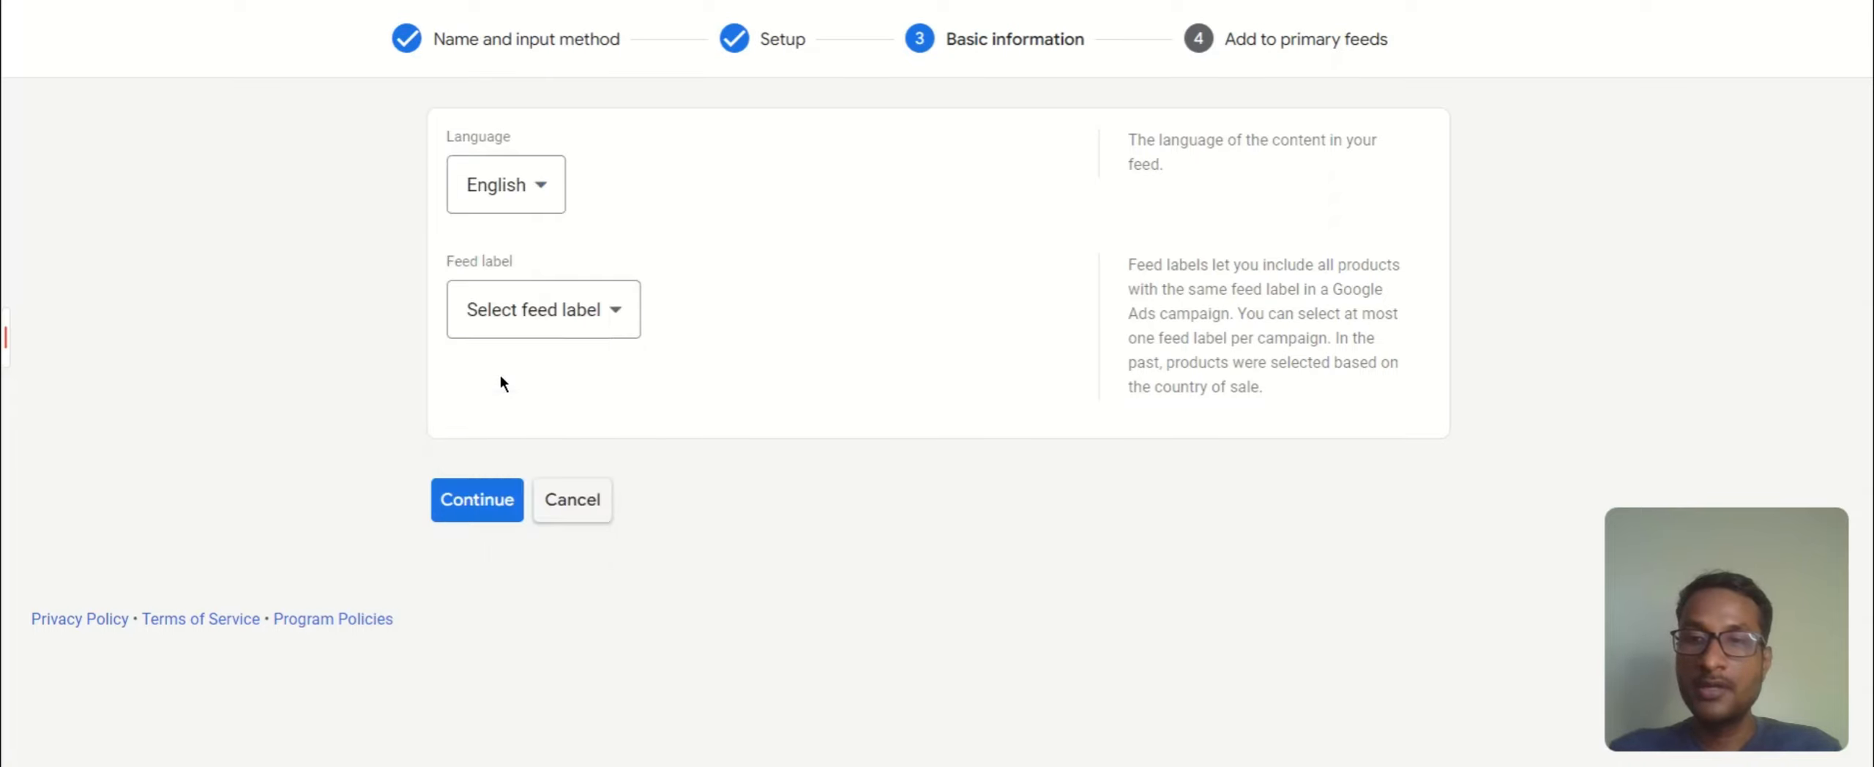
click(581, 310)
click(483, 385)
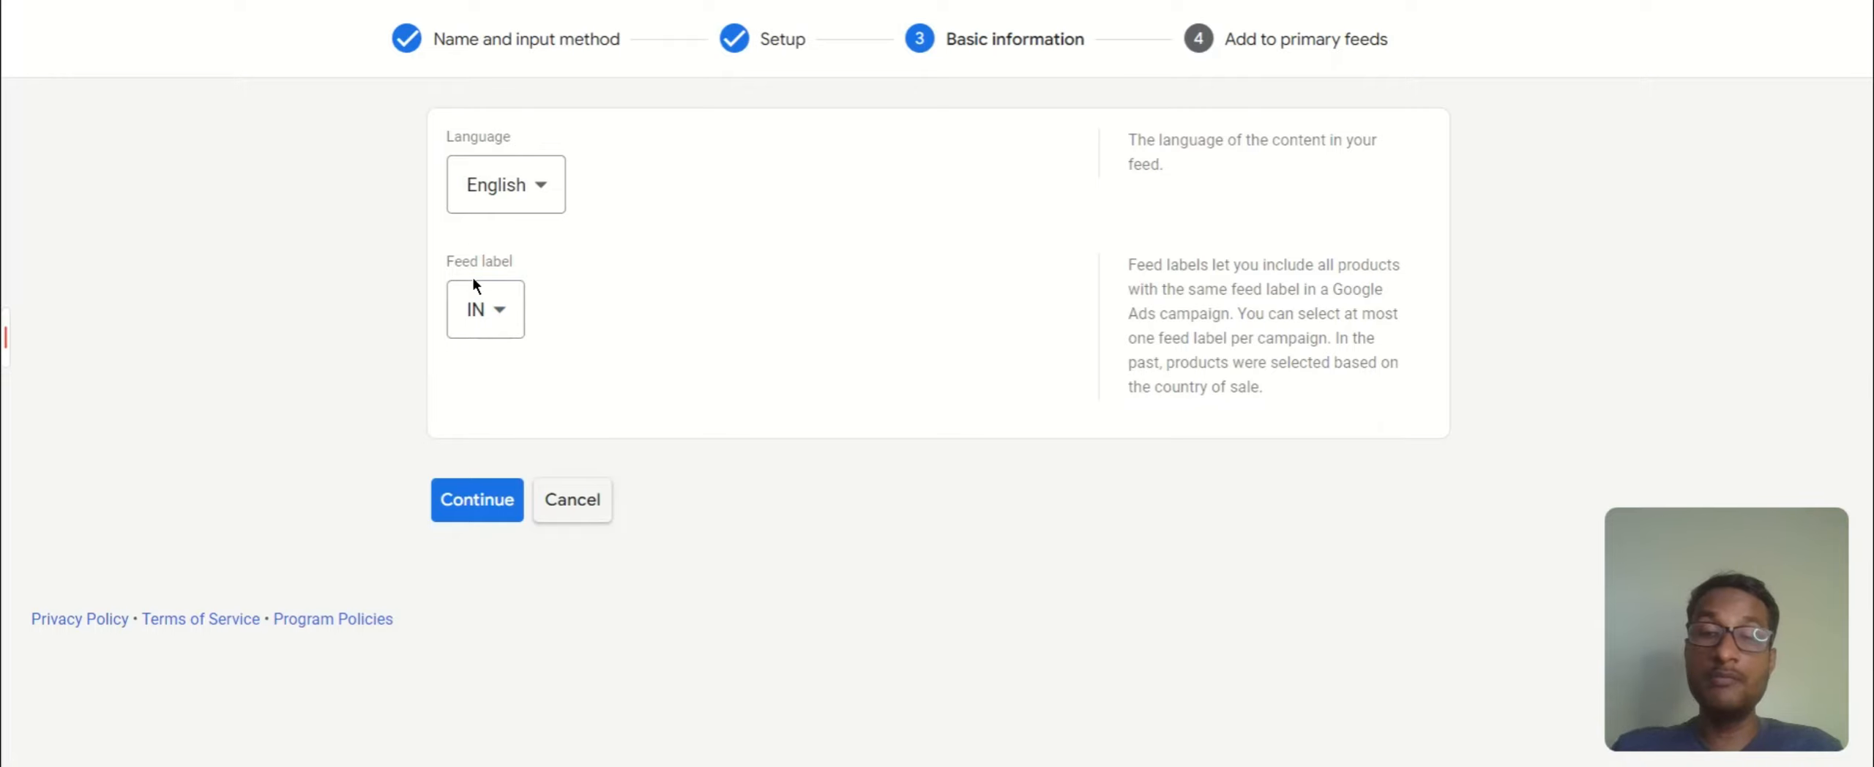
click(475, 502)
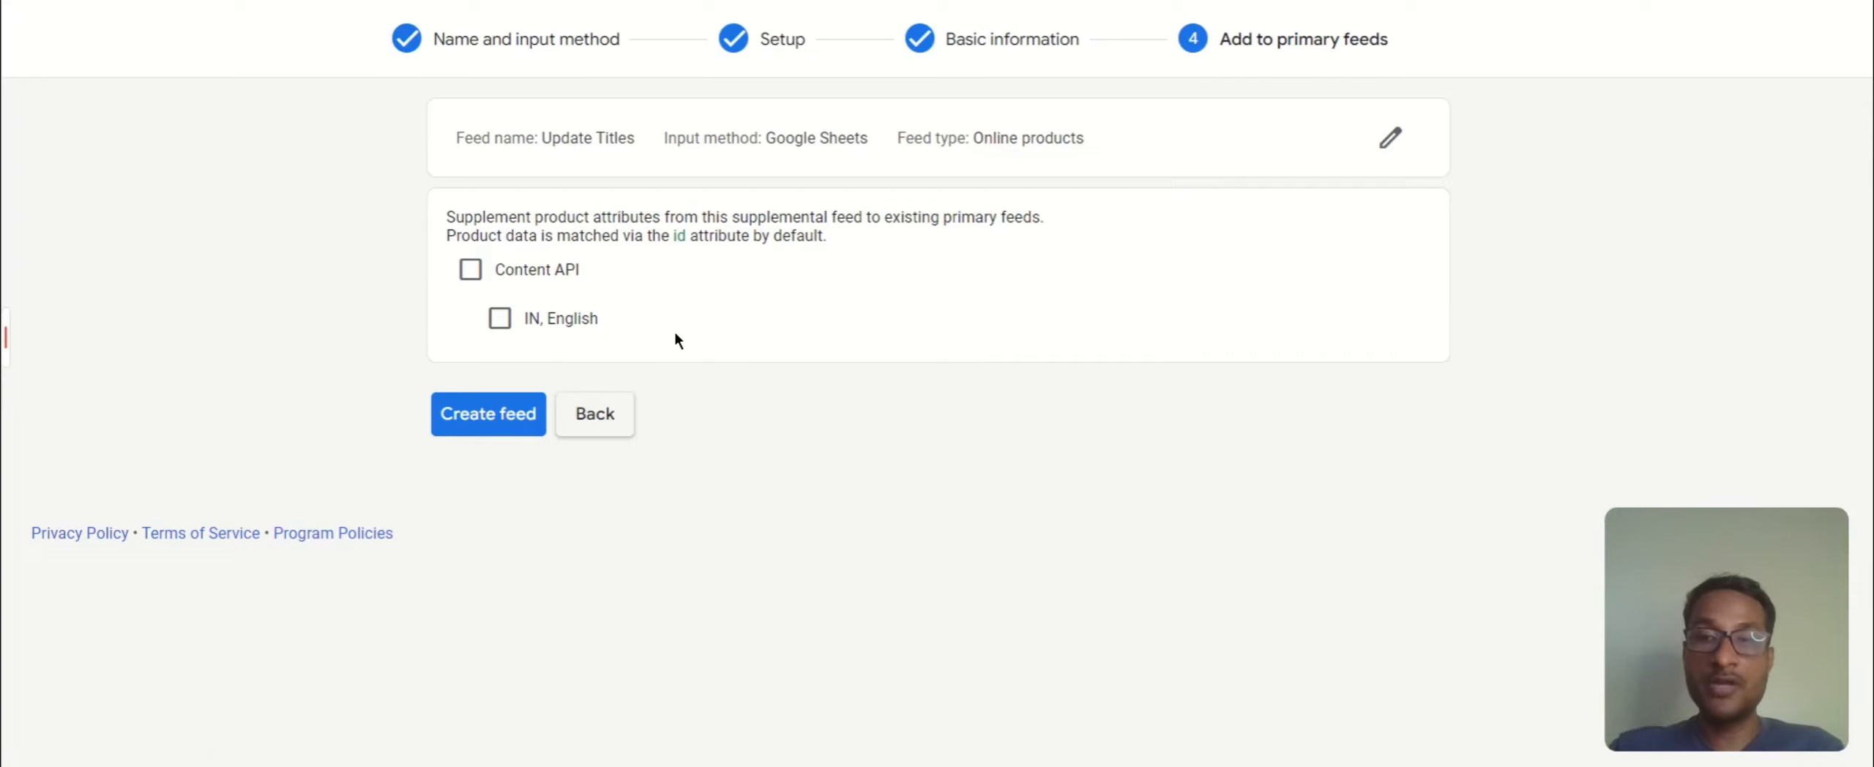
Apply the supplemental feed to the Content API primary feed, including IN, English, and create the feed.
click(469, 273)
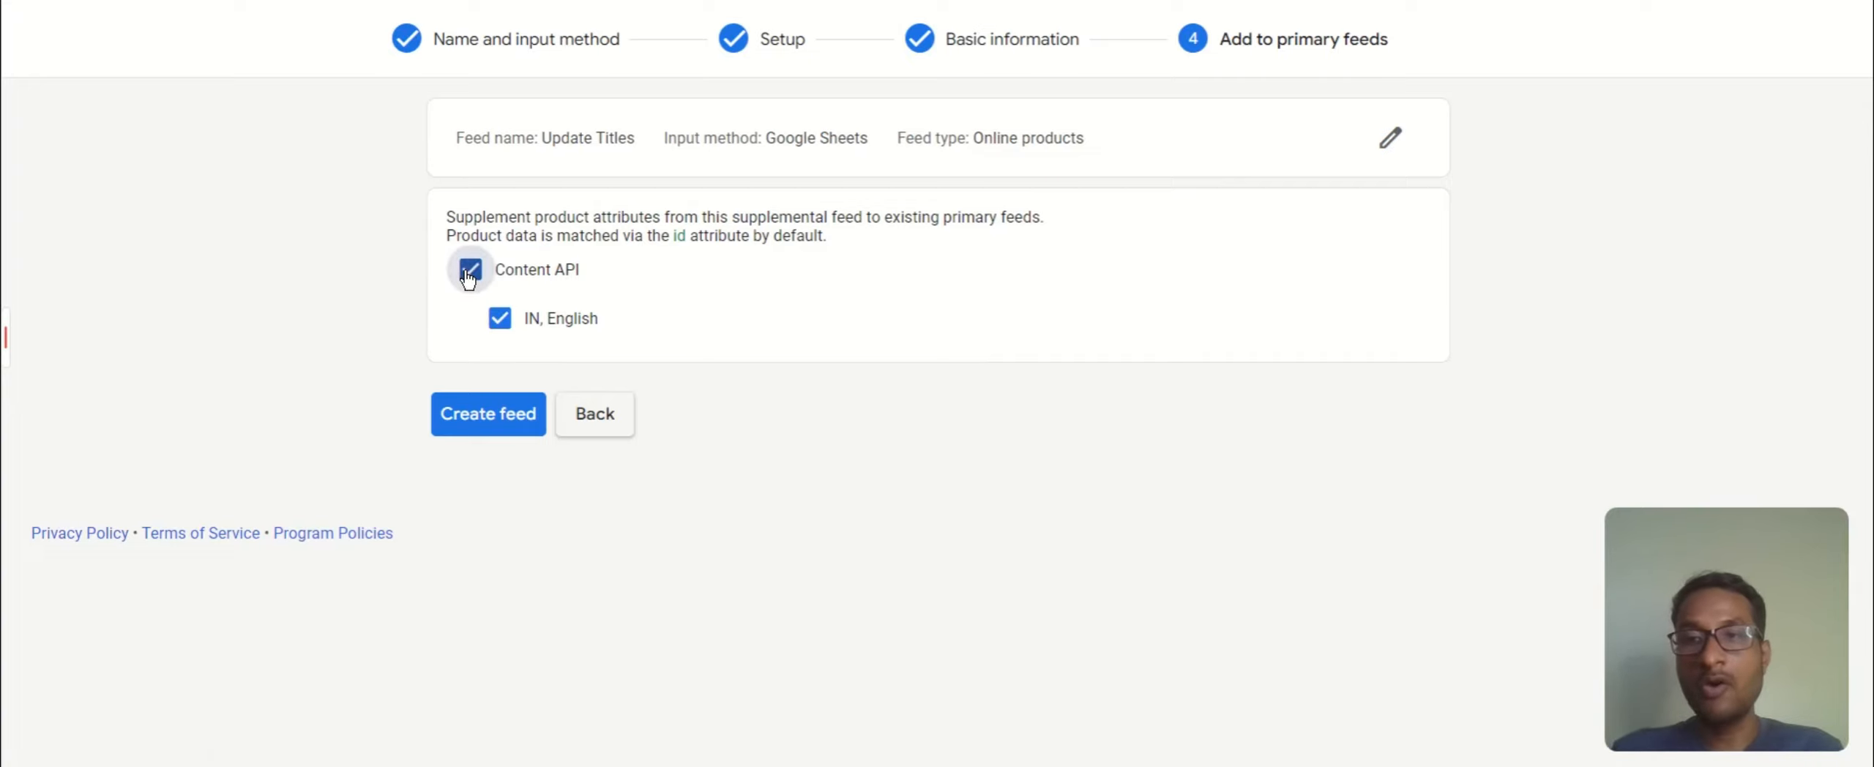
click(482, 427)
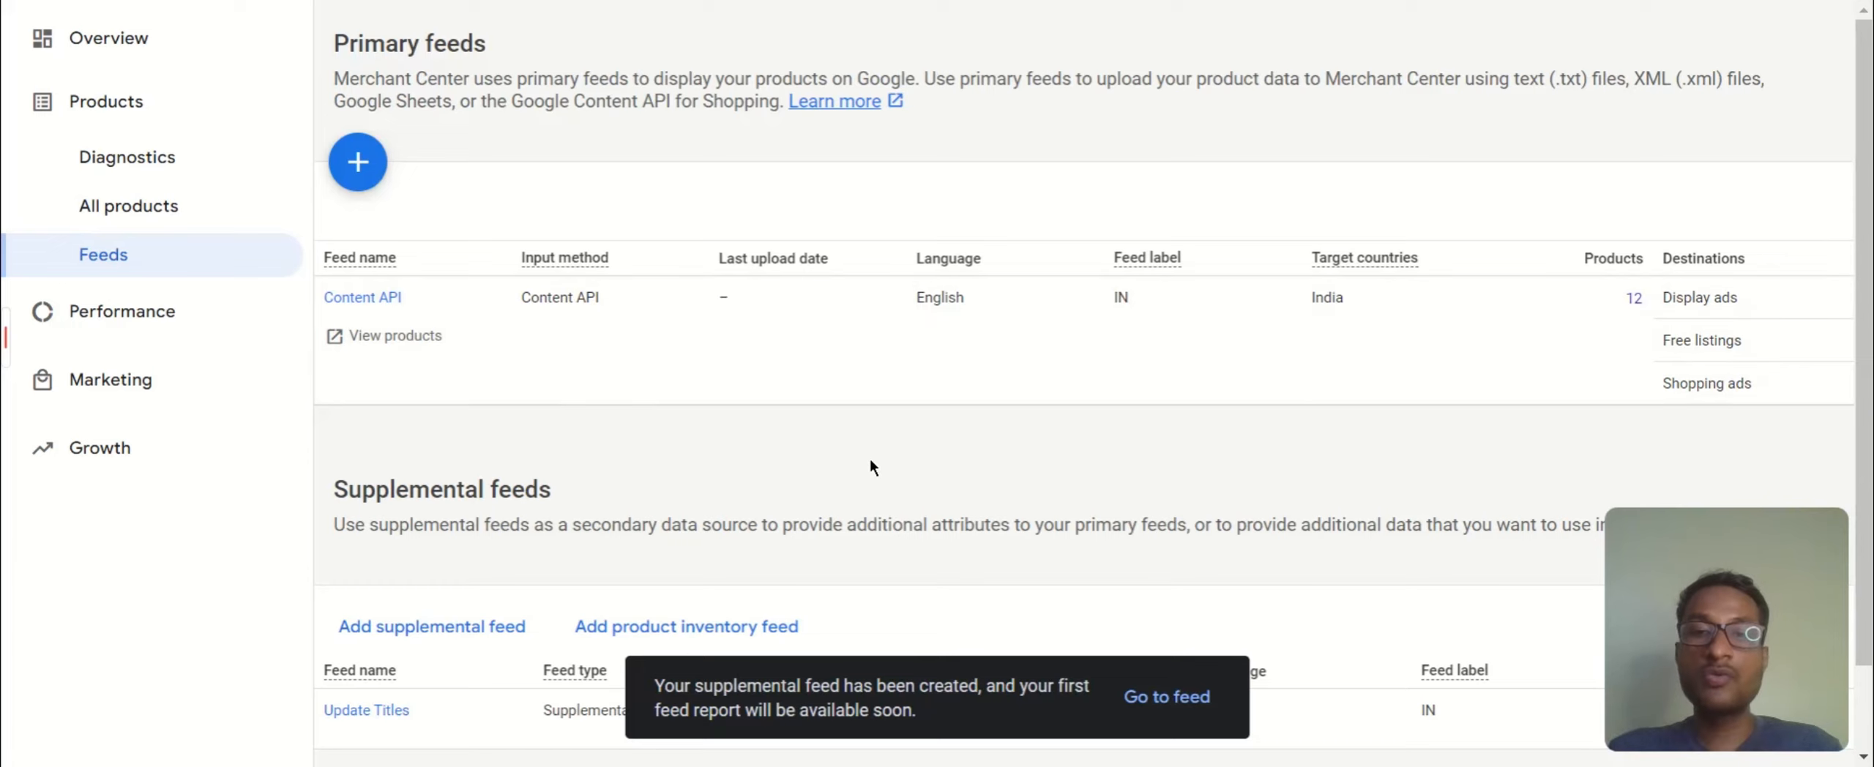
Open the Update Titles feed's spreadsheet and fill it from A1 with the id, title, gender and google product category data copied from Sheet3's A1:D2.
scroll(871, 433, down, 1)
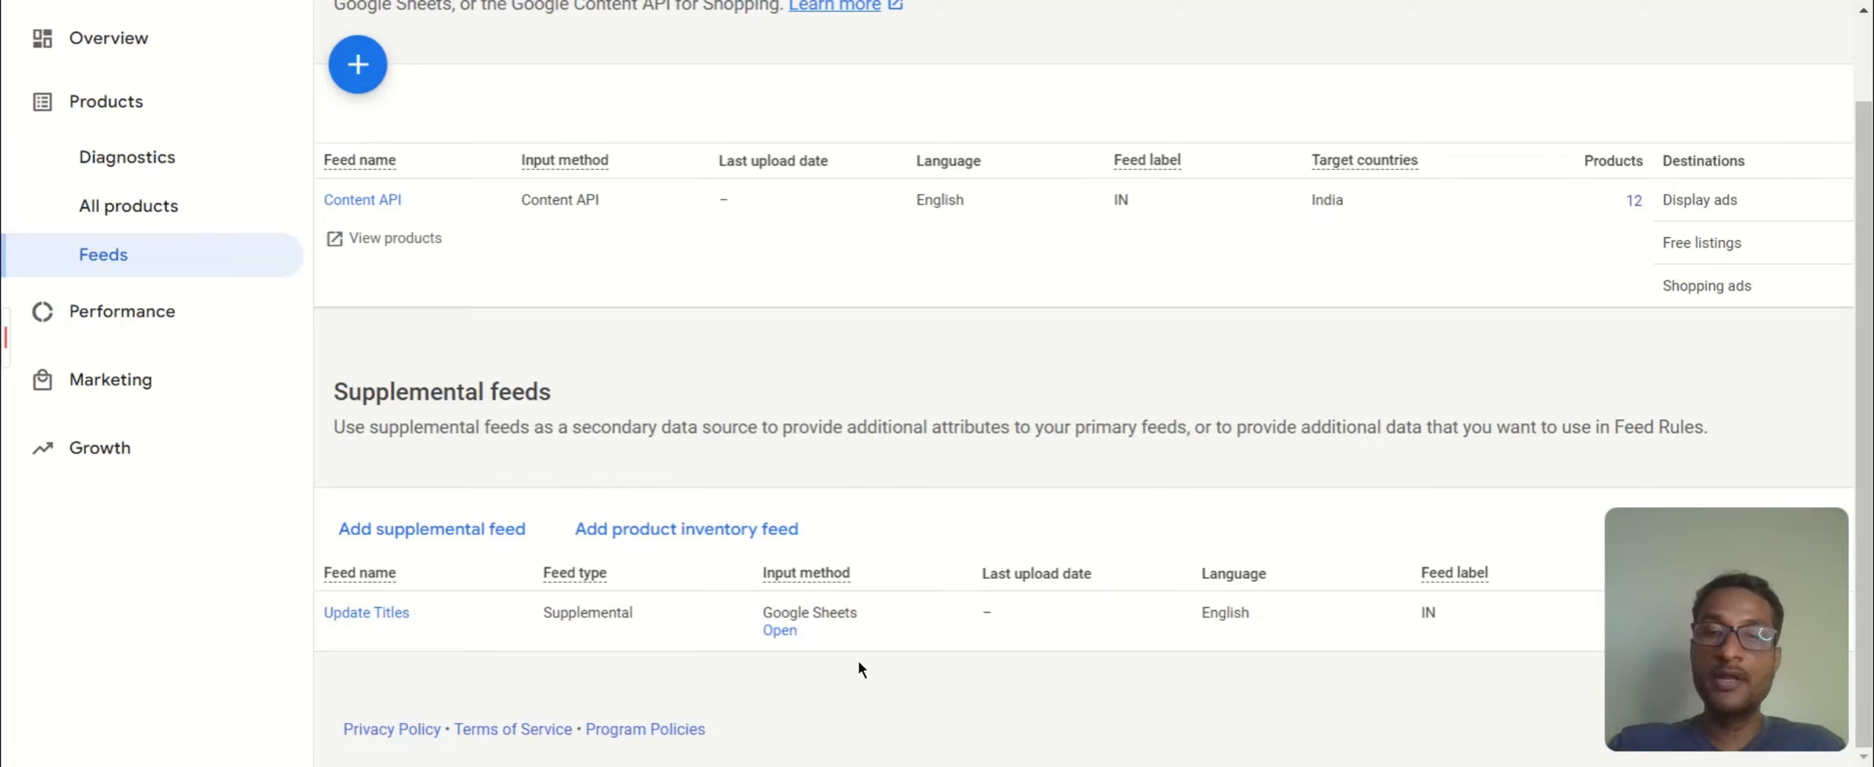
click(780, 631)
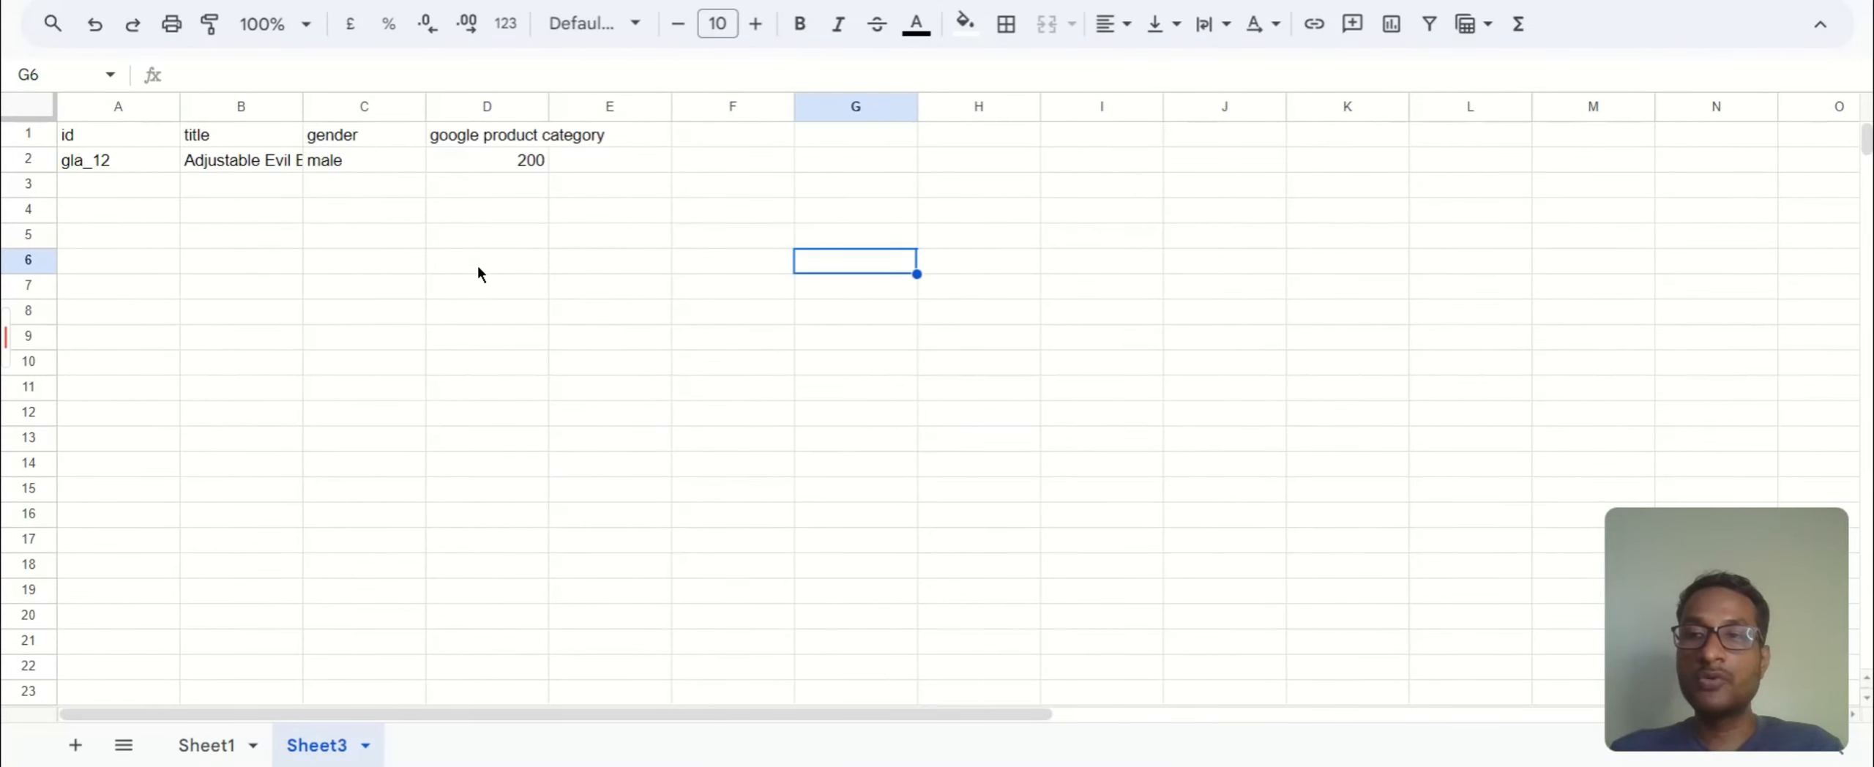
click(477, 267)
drag(82, 133, 463, 172)
key(ctrl+c)
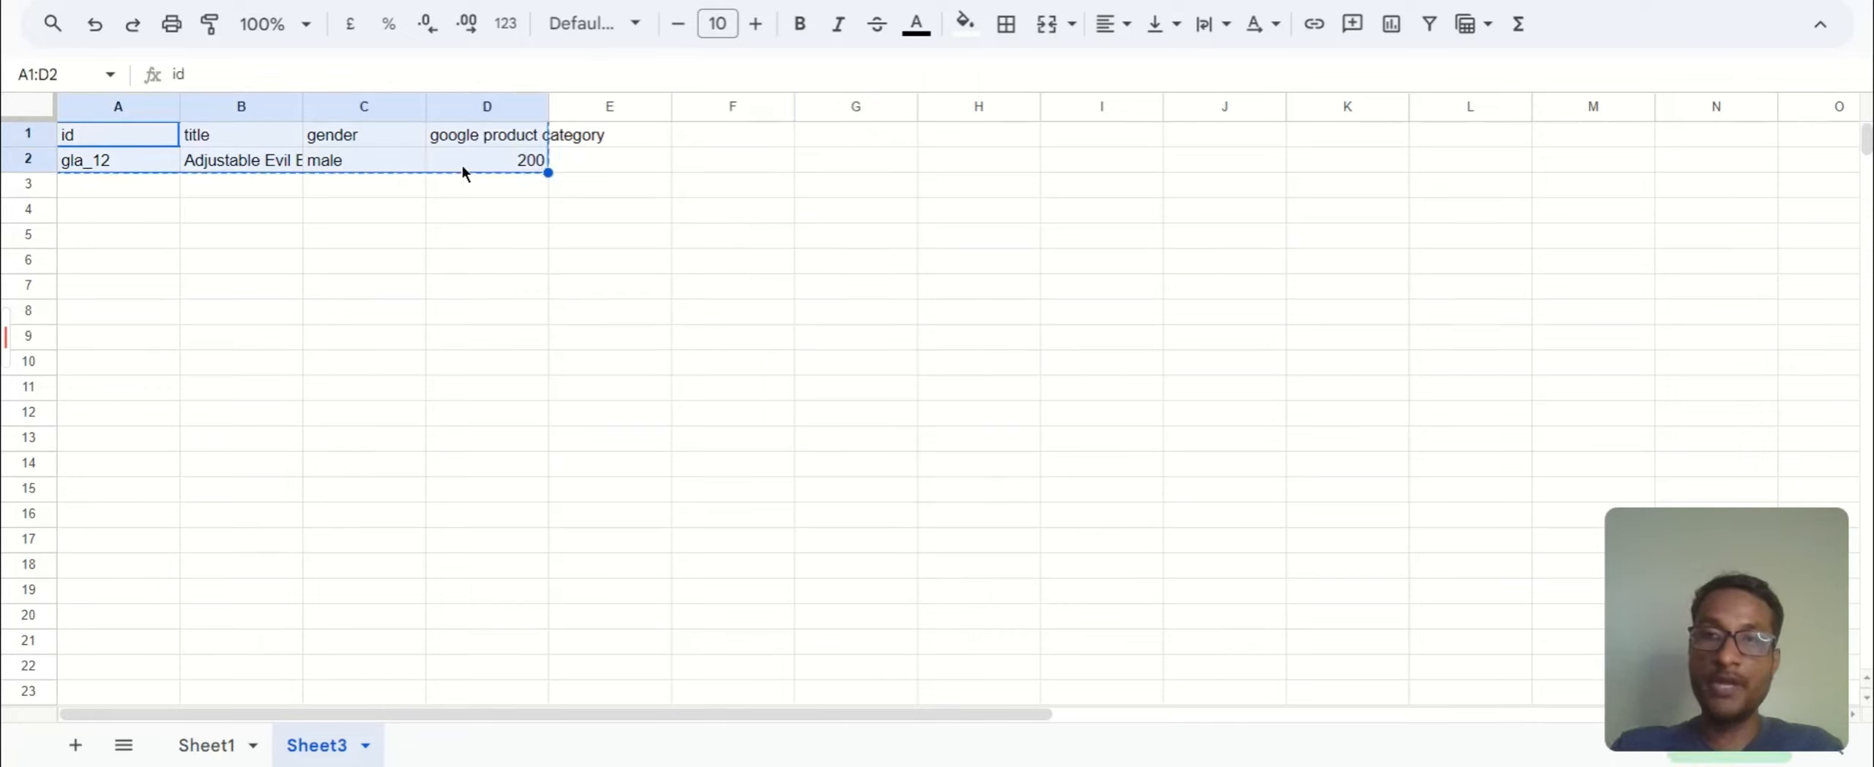
key(ctrl+Tab)
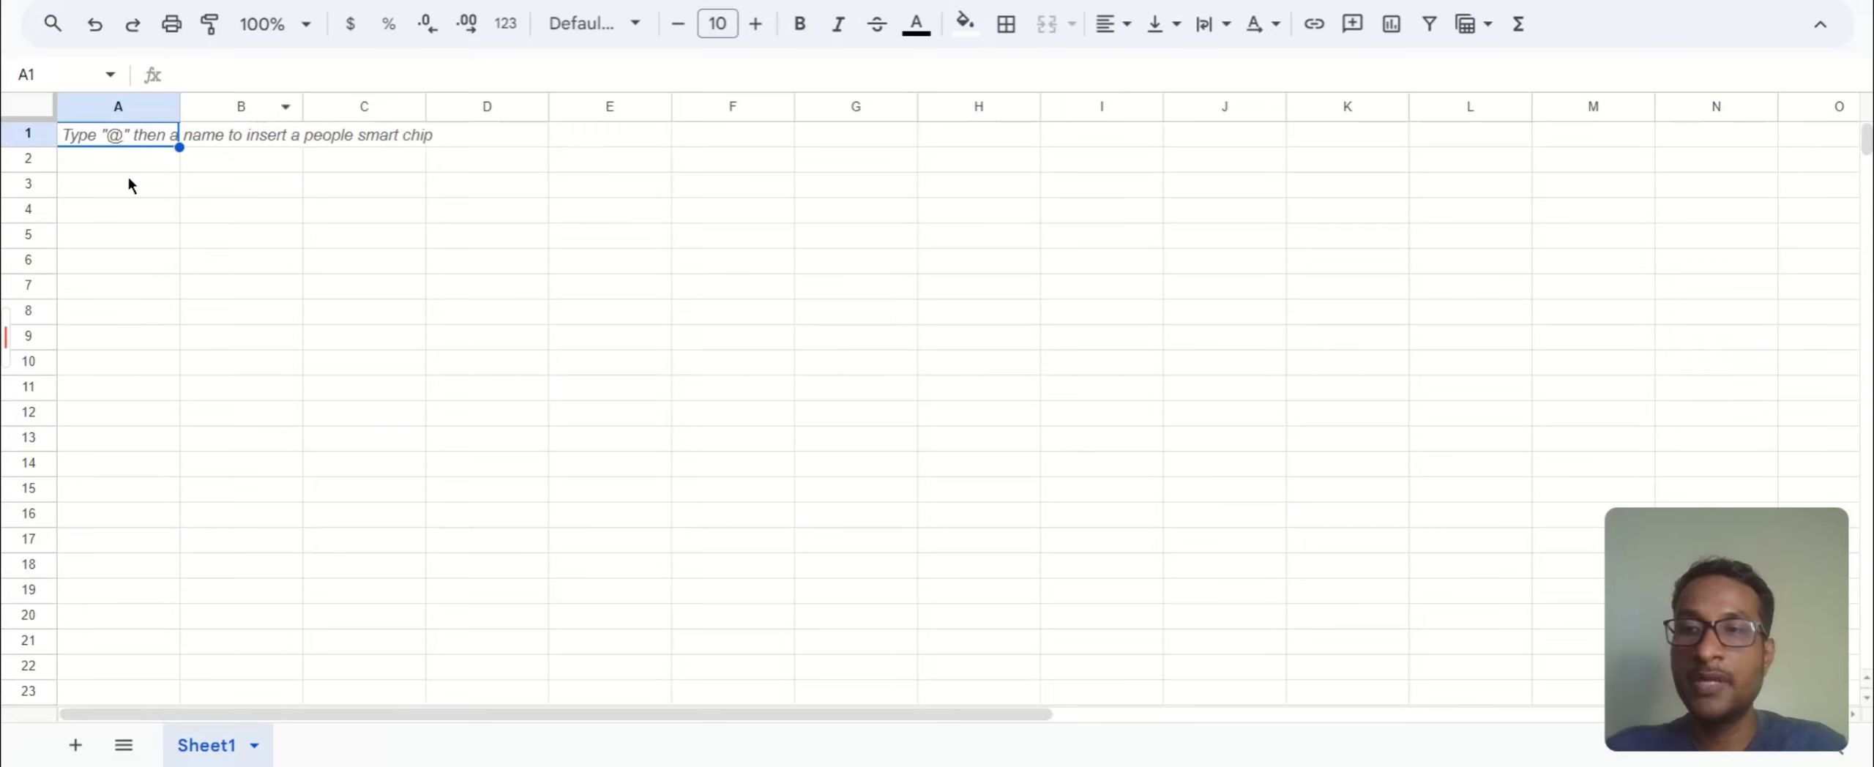
key(ctrl+v)
click(410, 313)
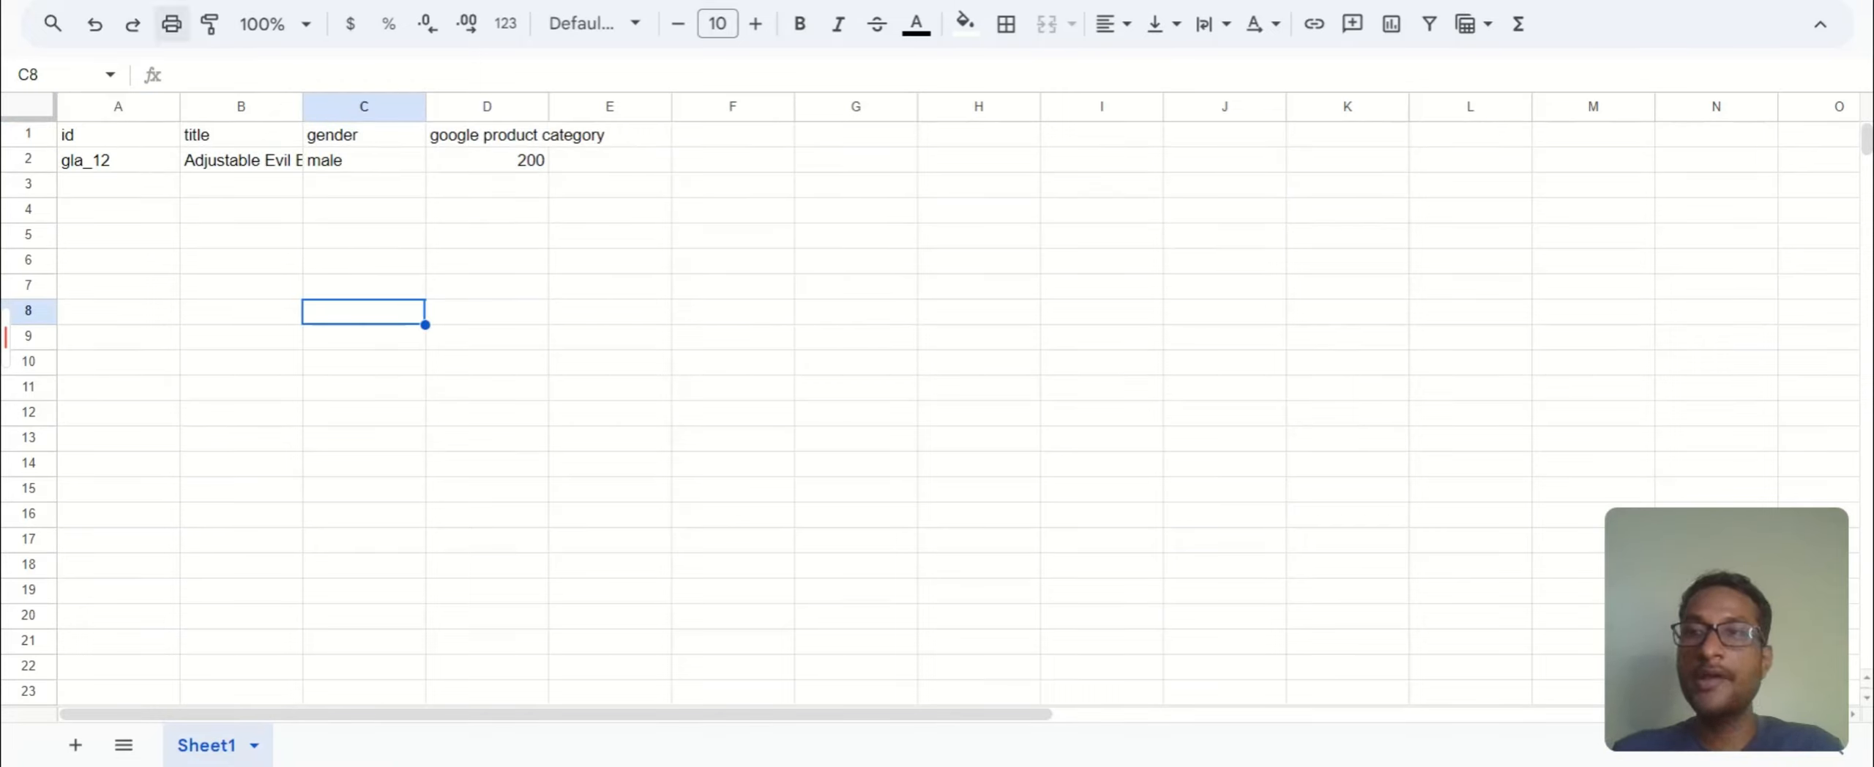
Switch back to Google Merchant Center, open the Update Titles feed and fetch its Google Sheets data.
click(173, 0)
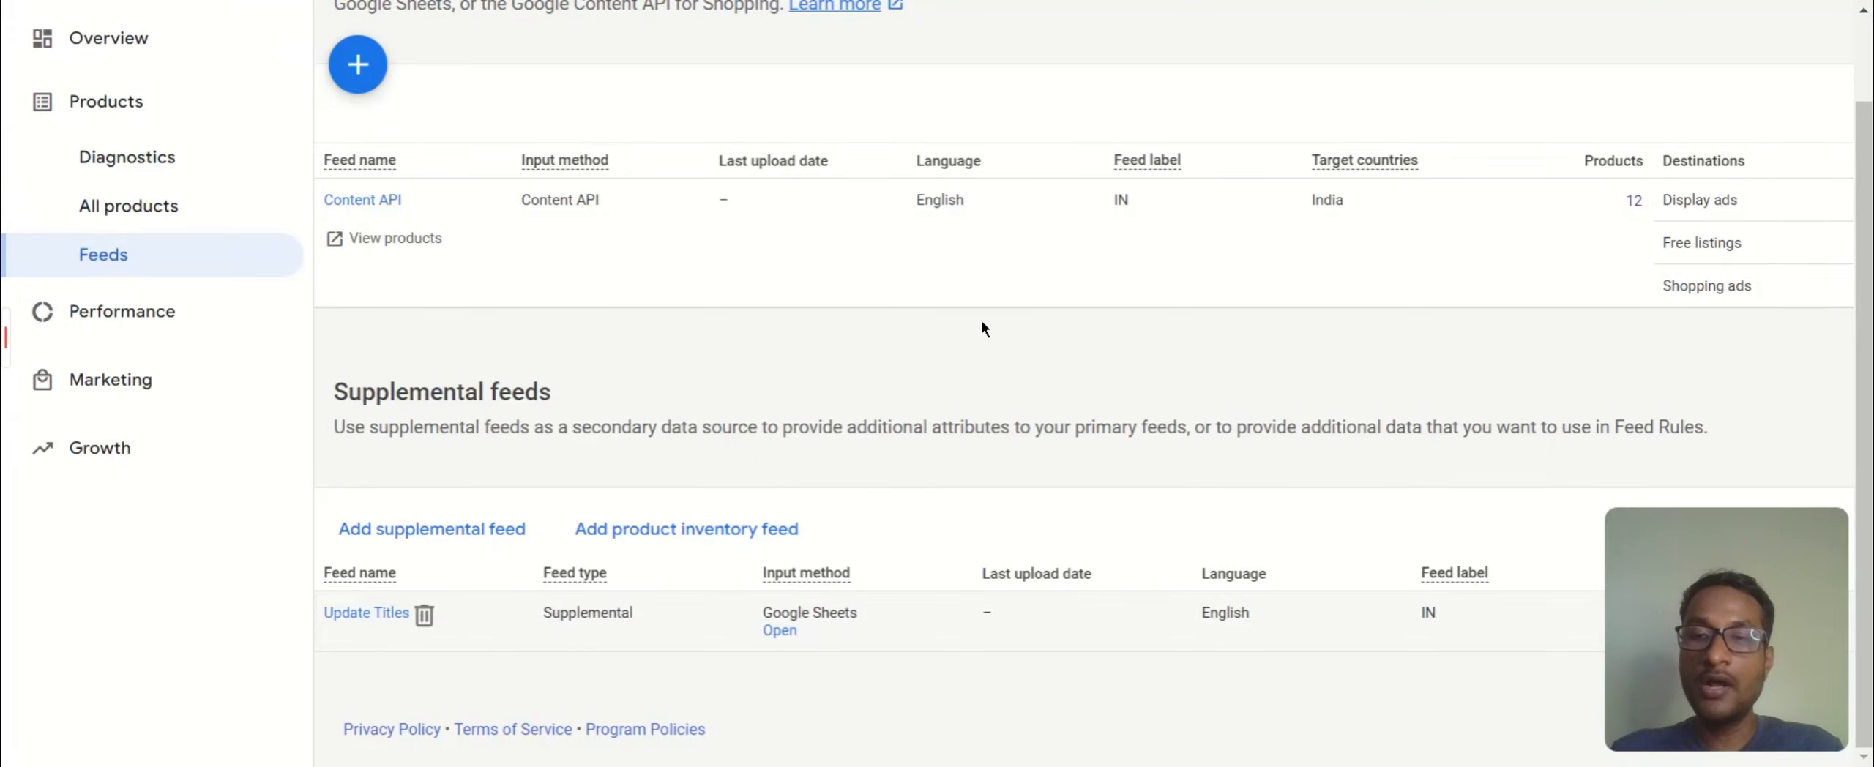
click(352, 615)
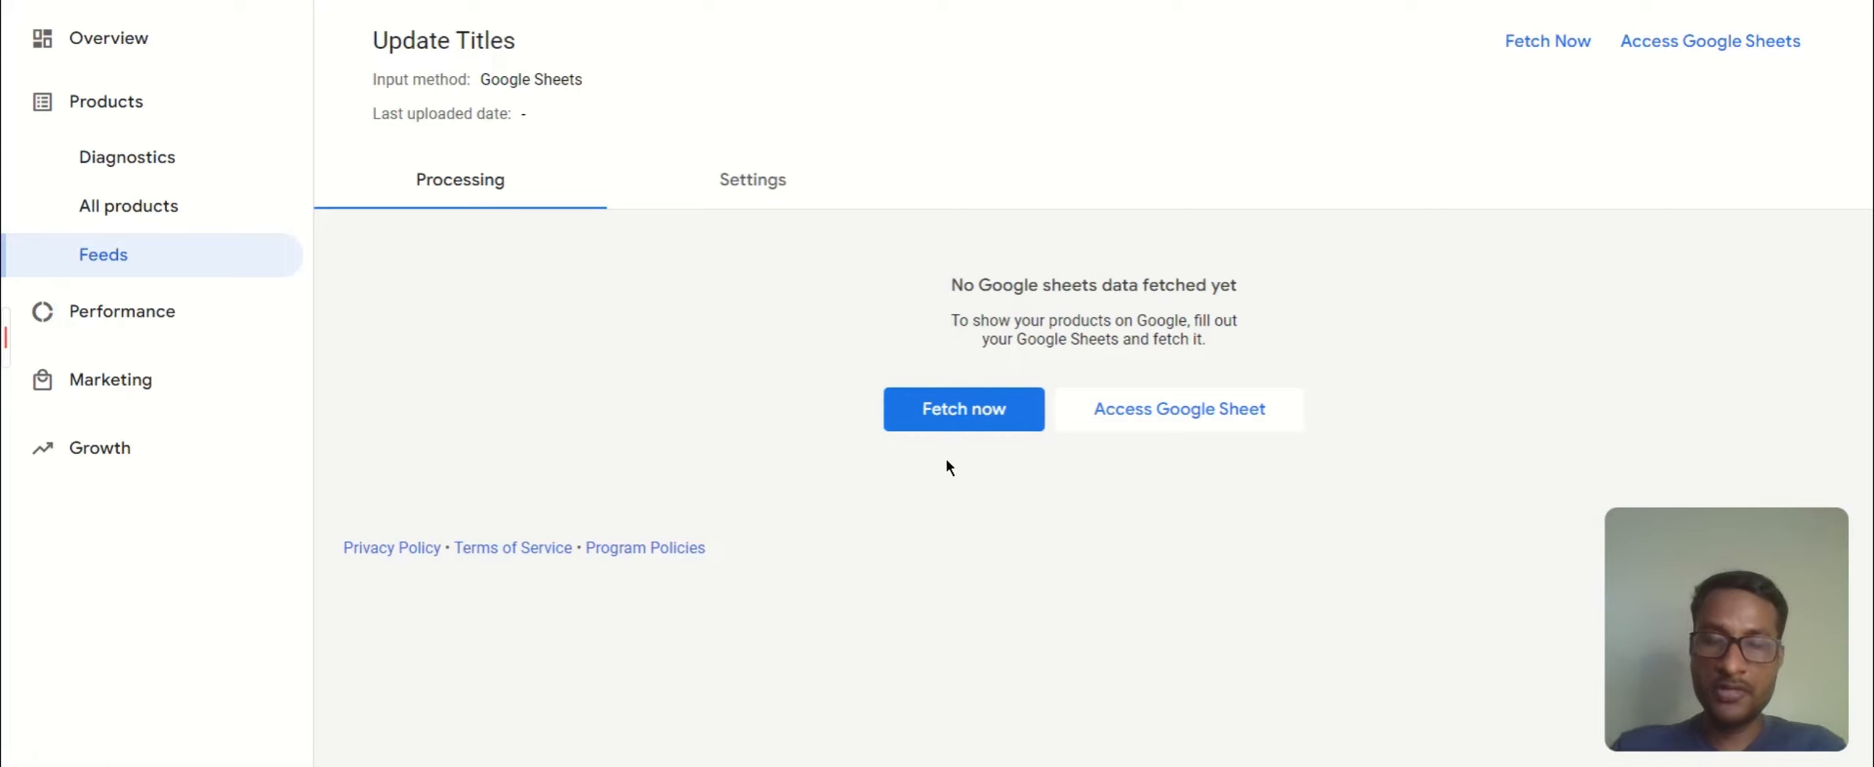
click(964, 423)
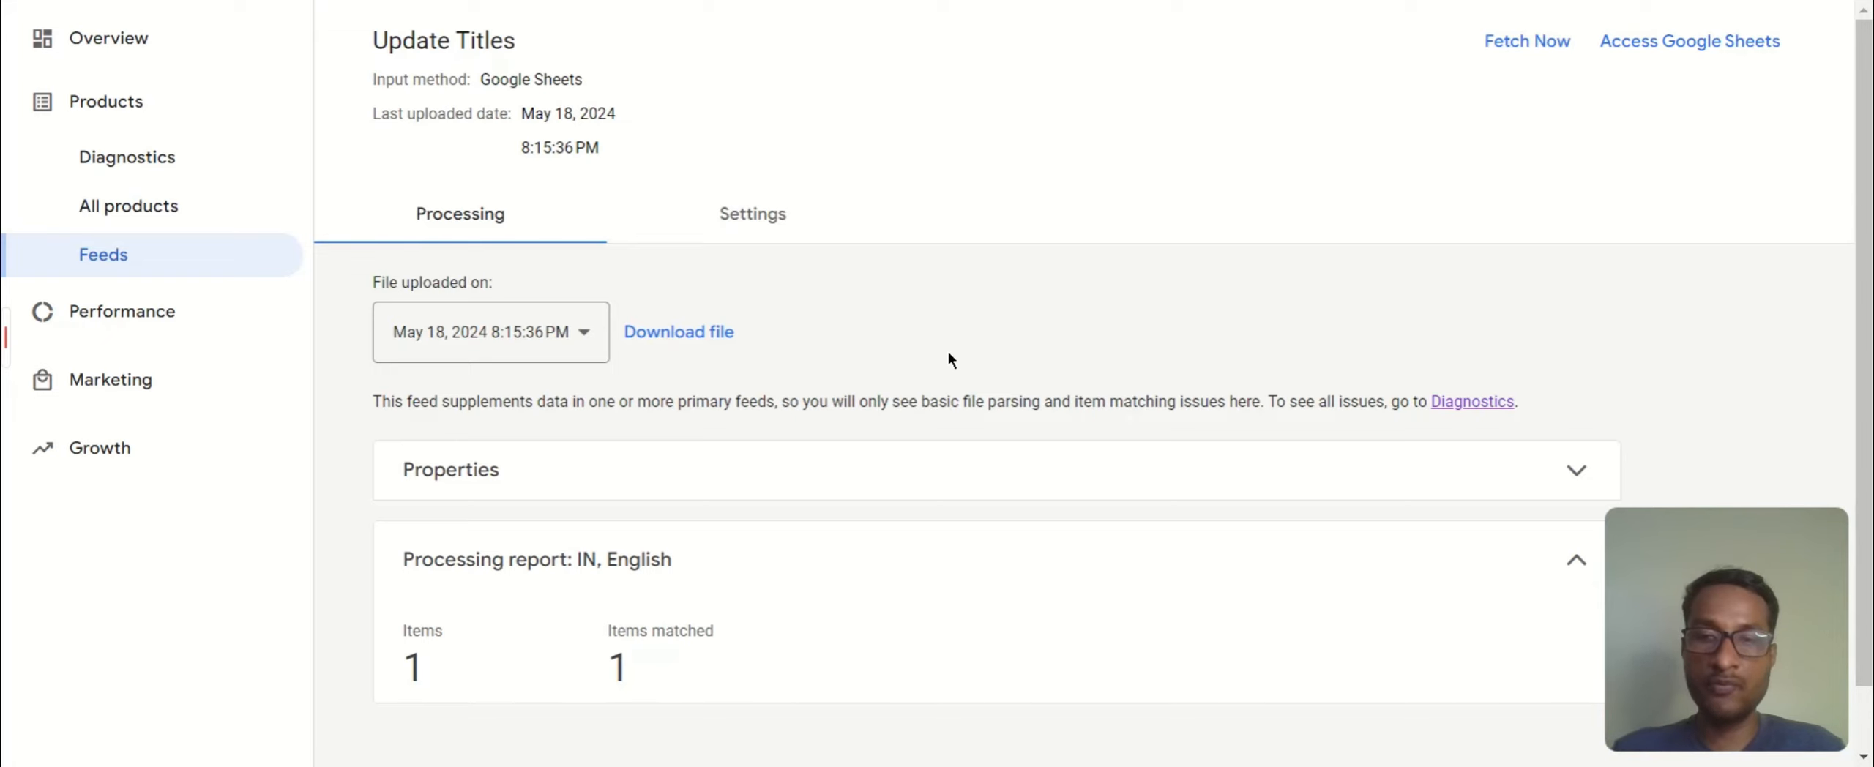
scroll(948, 351, down, 1)
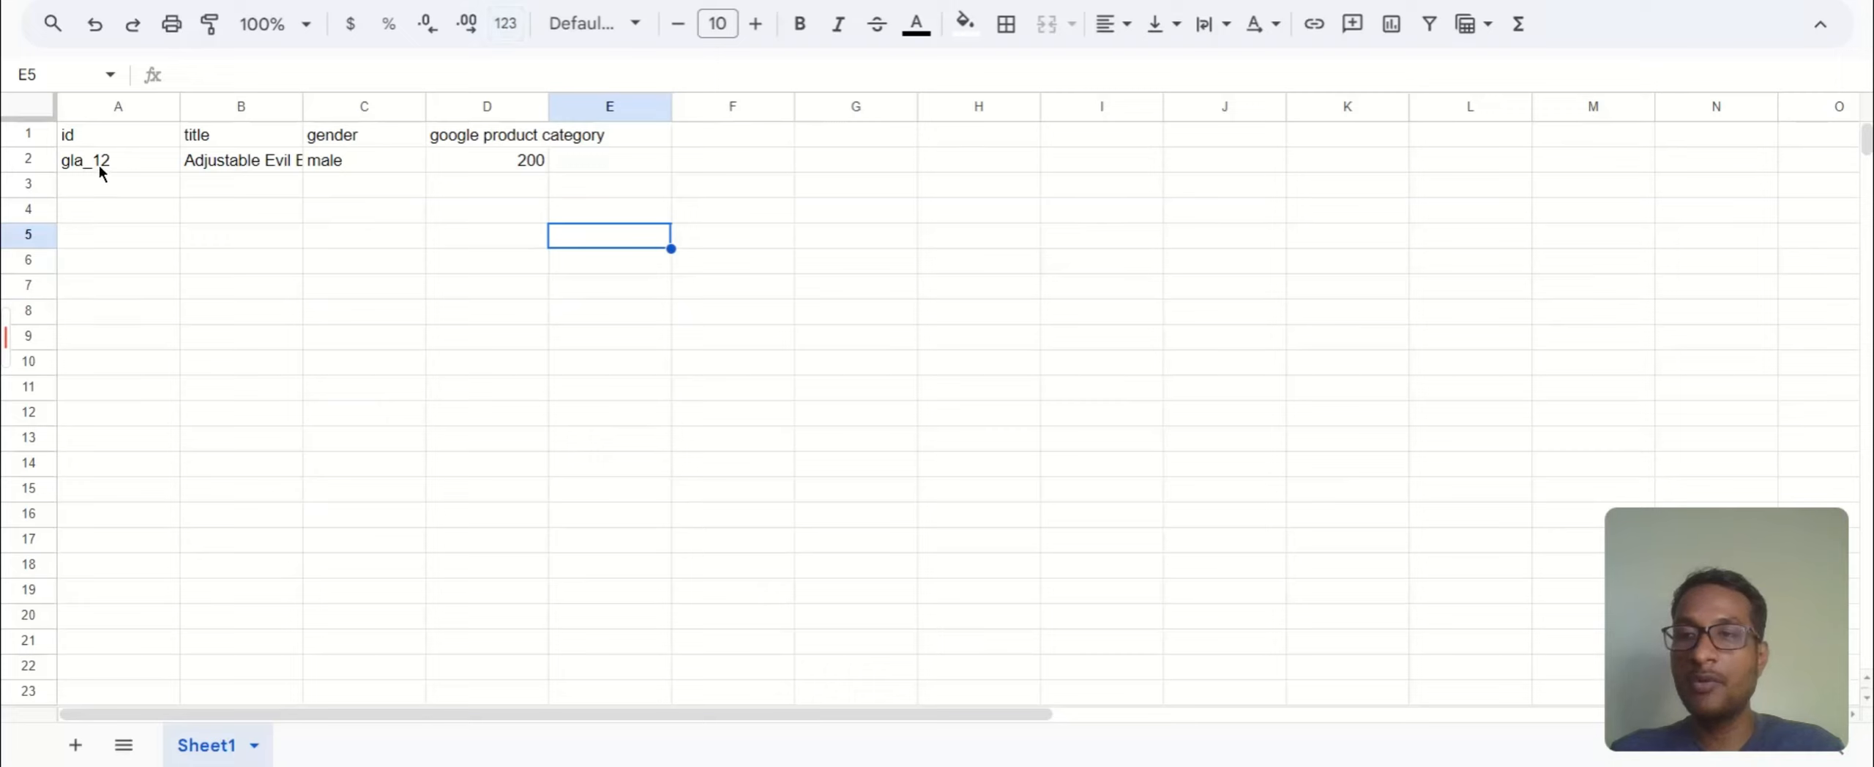
Take the product id from the feed spreadsheet and filter Merchant Center's All products list by Item ID equals gla_12.
click(104, 166)
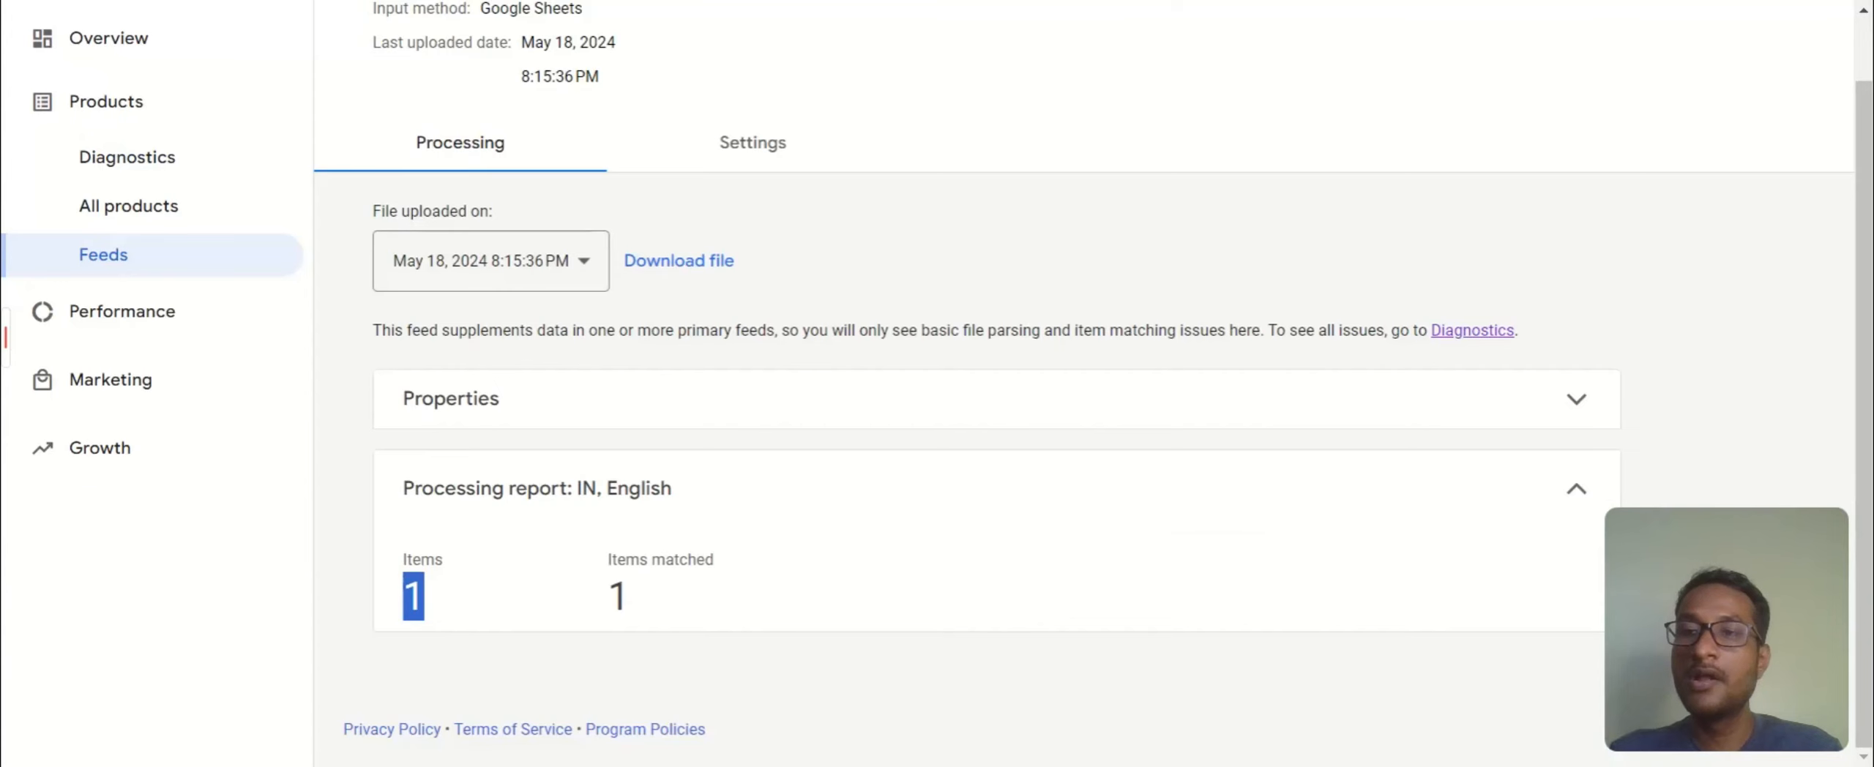
click(140, 221)
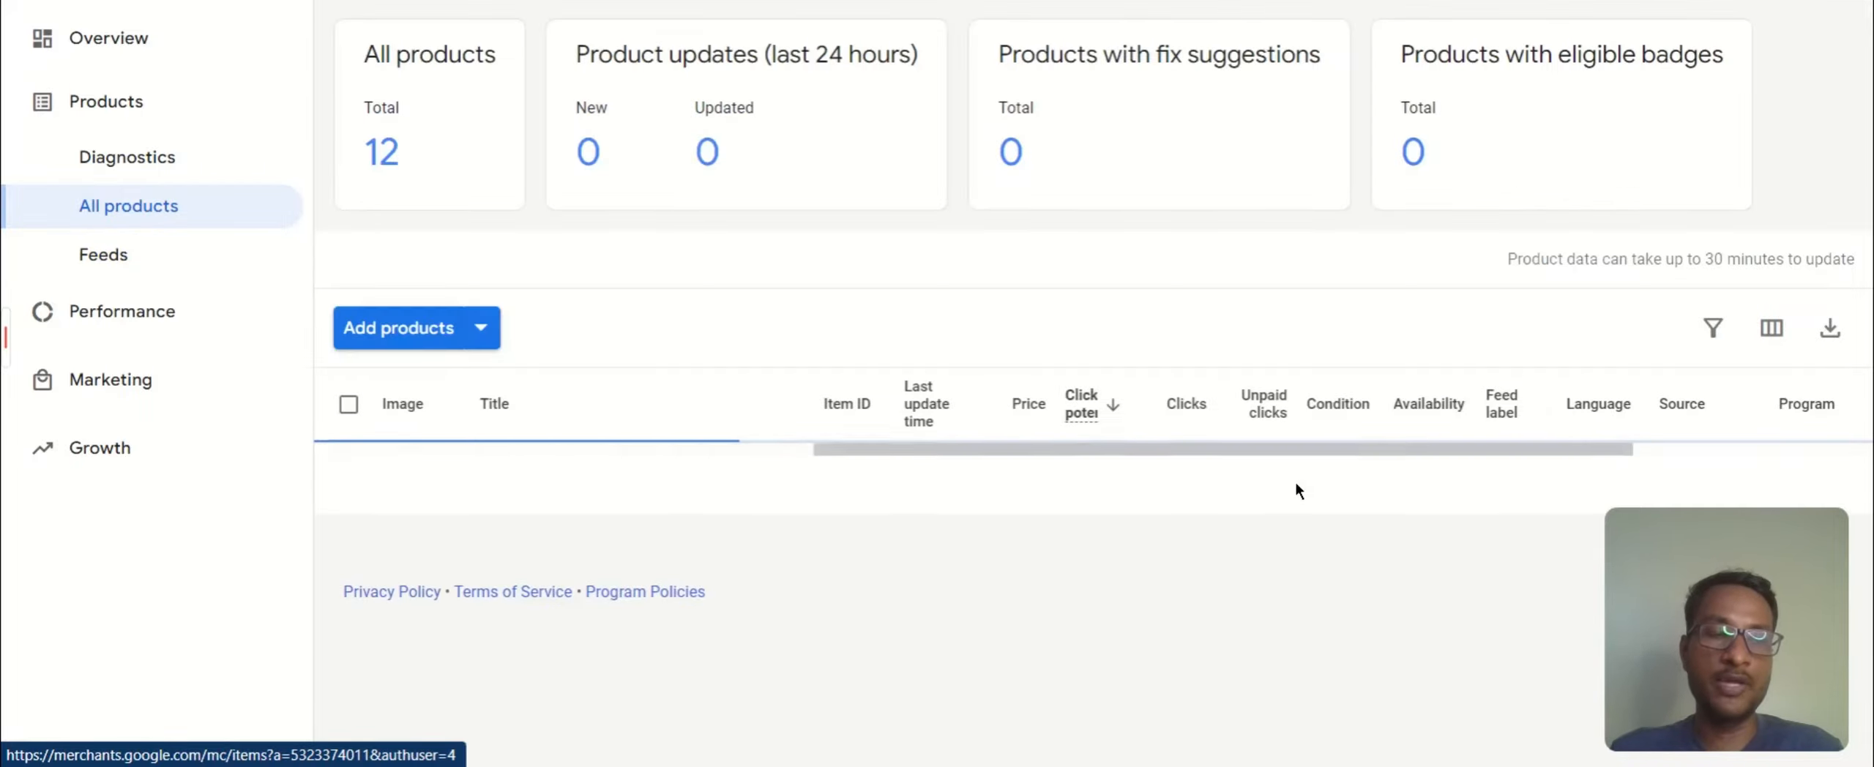
click(1712, 328)
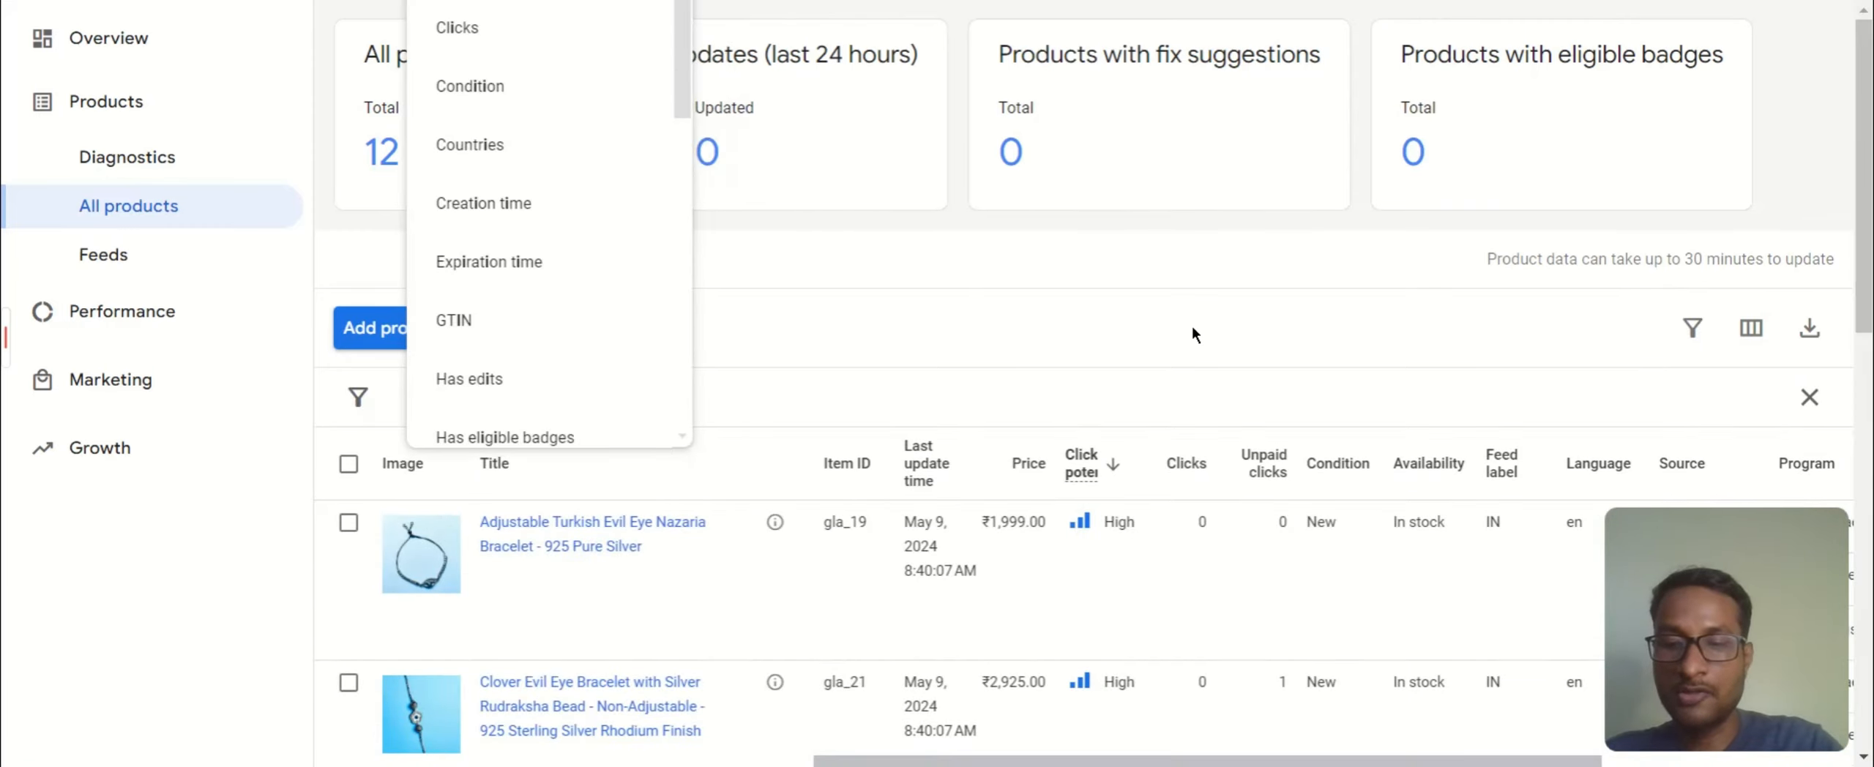
text(id)
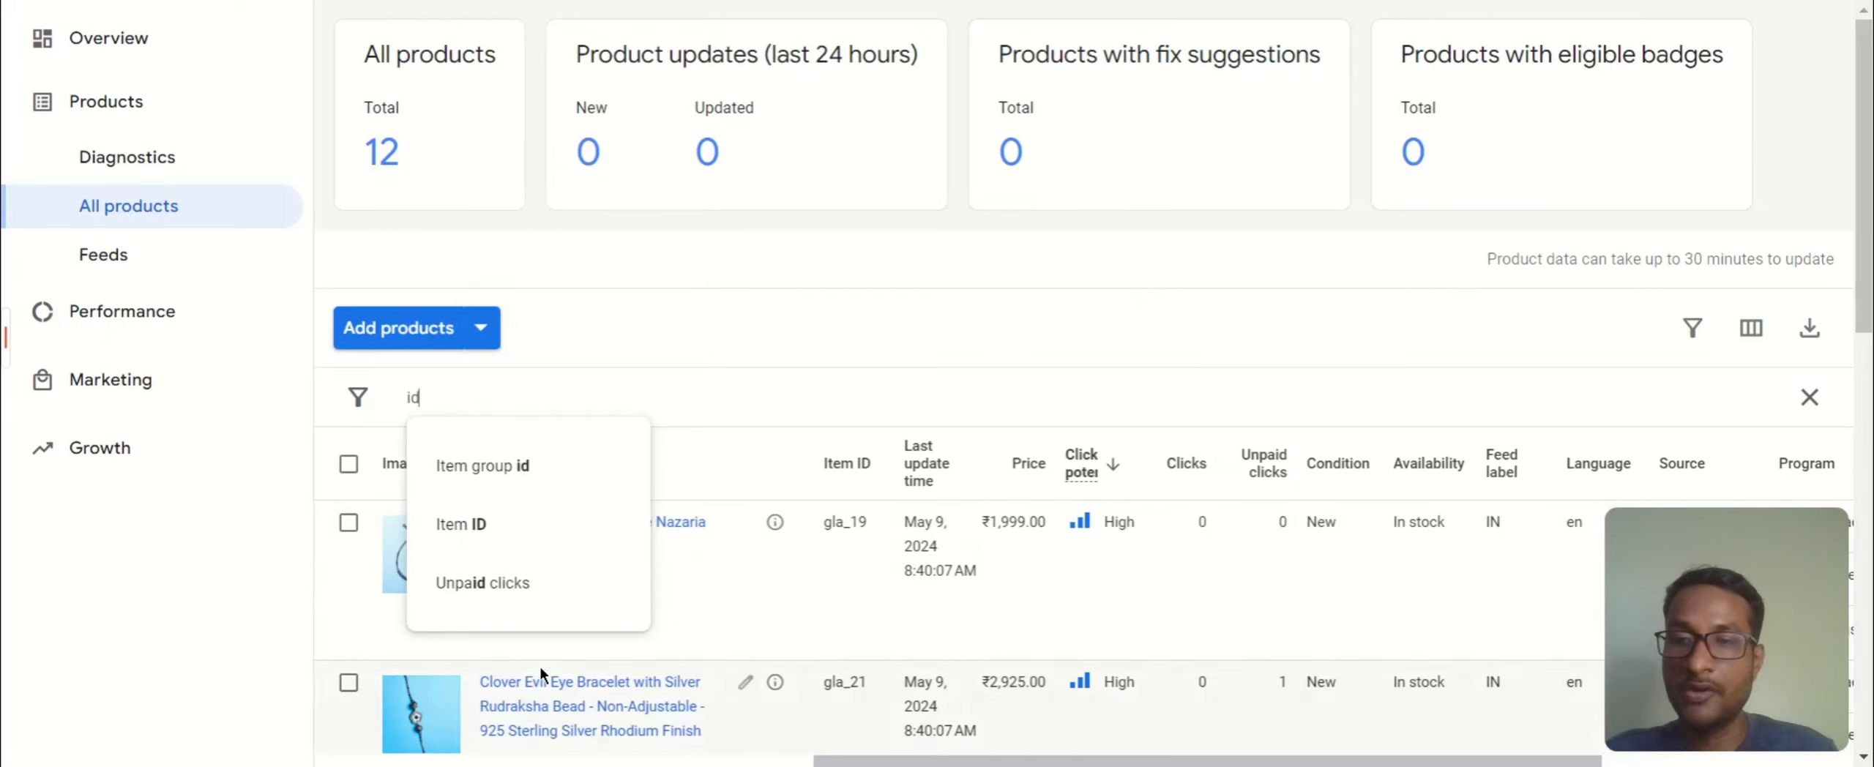
click(495, 534)
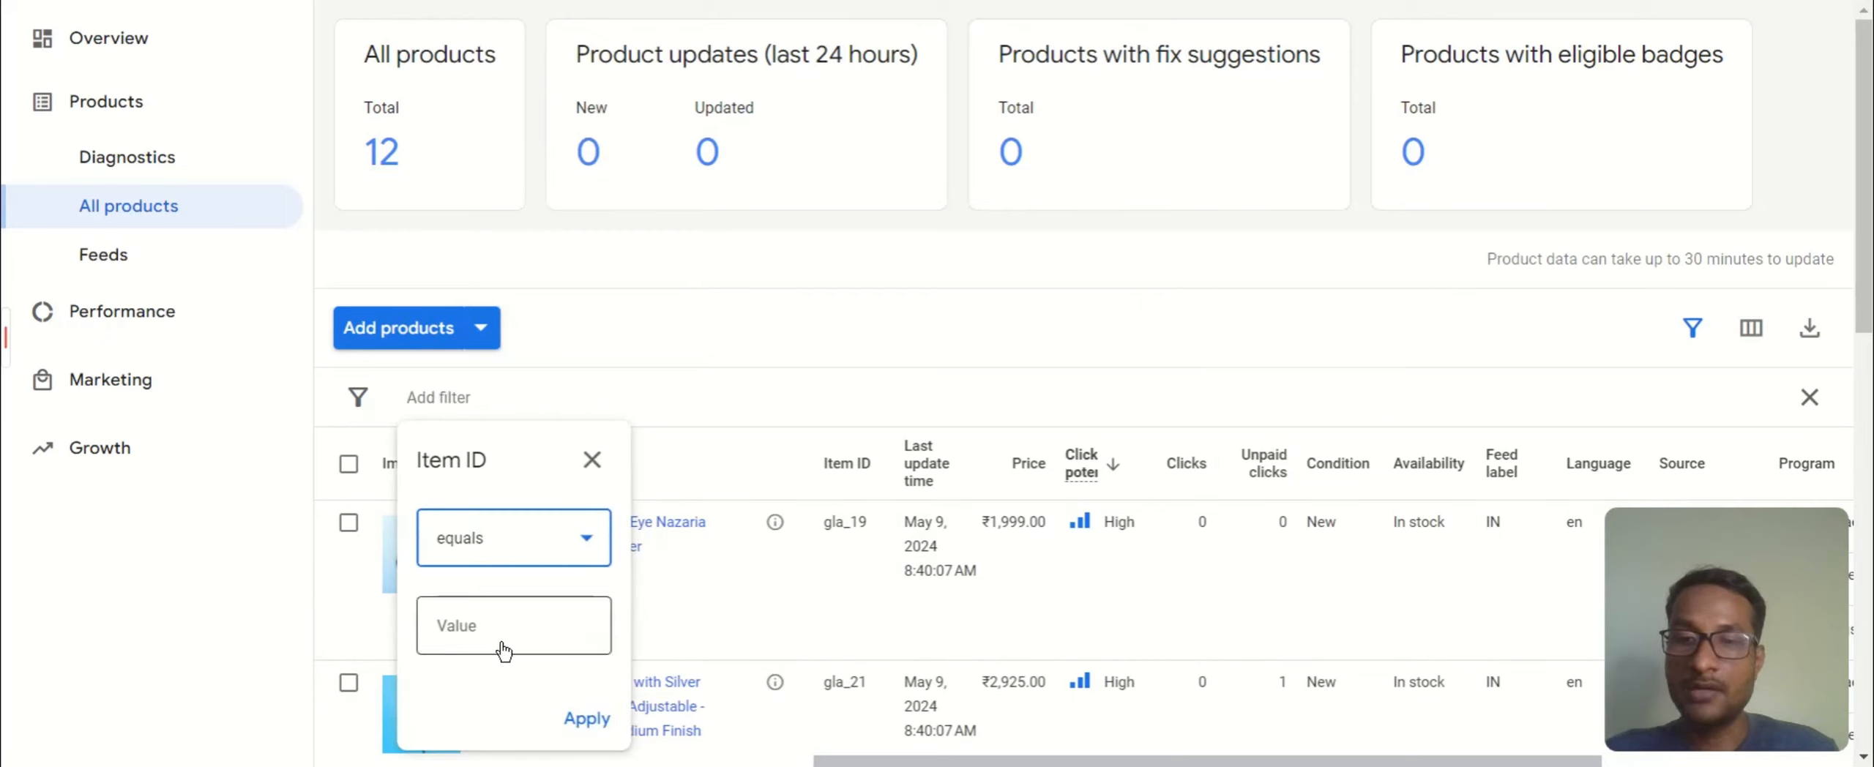
click(497, 625)
text(gla_12)
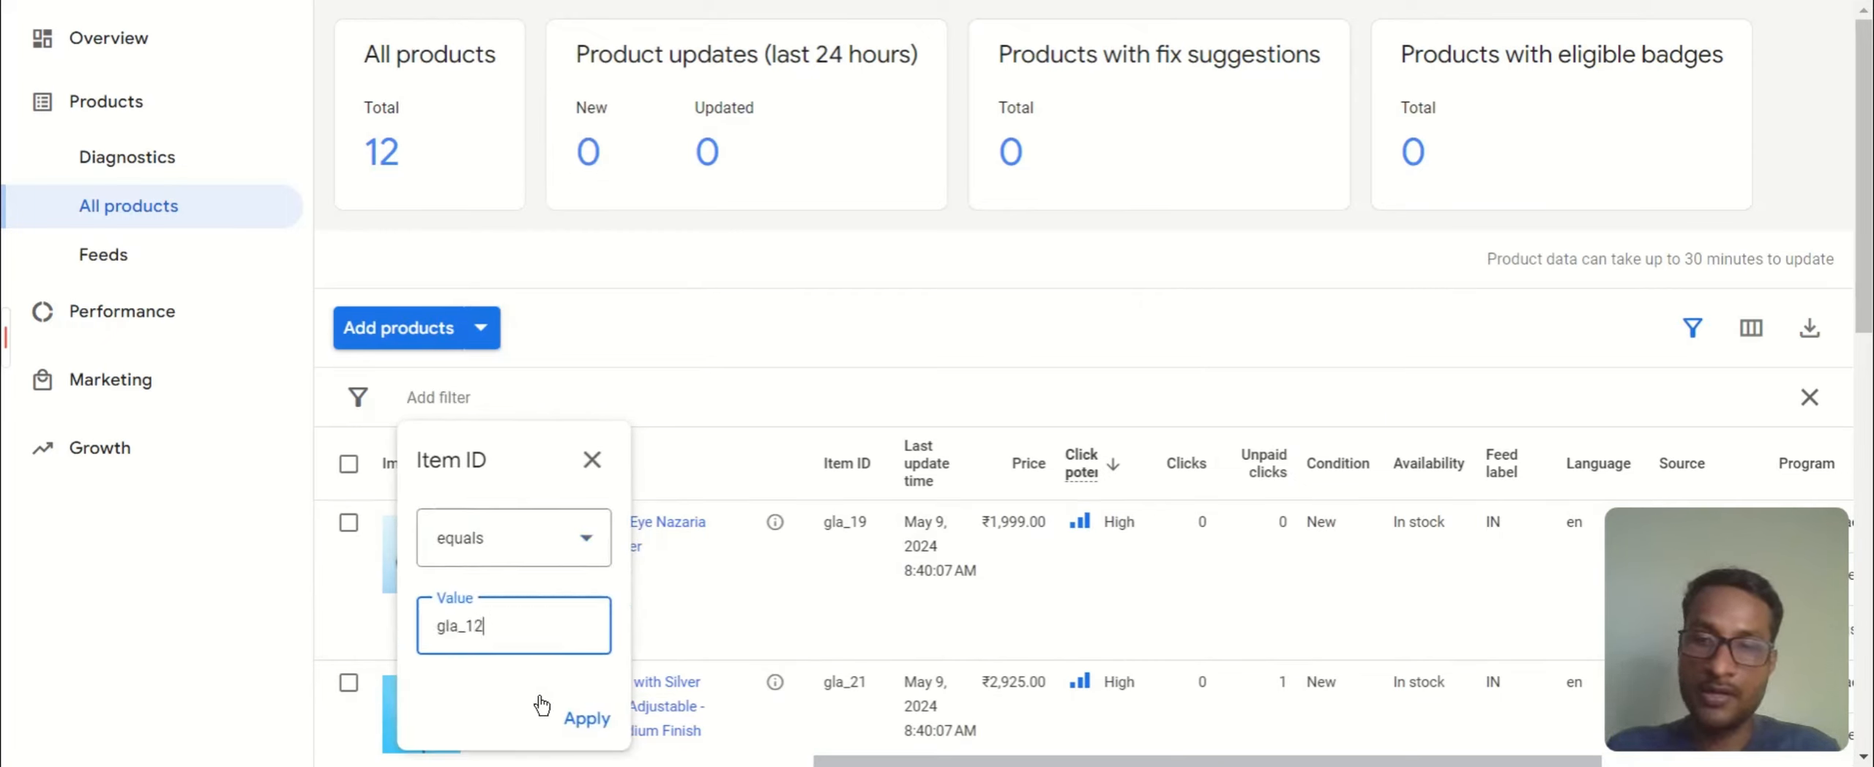
click(585, 719)
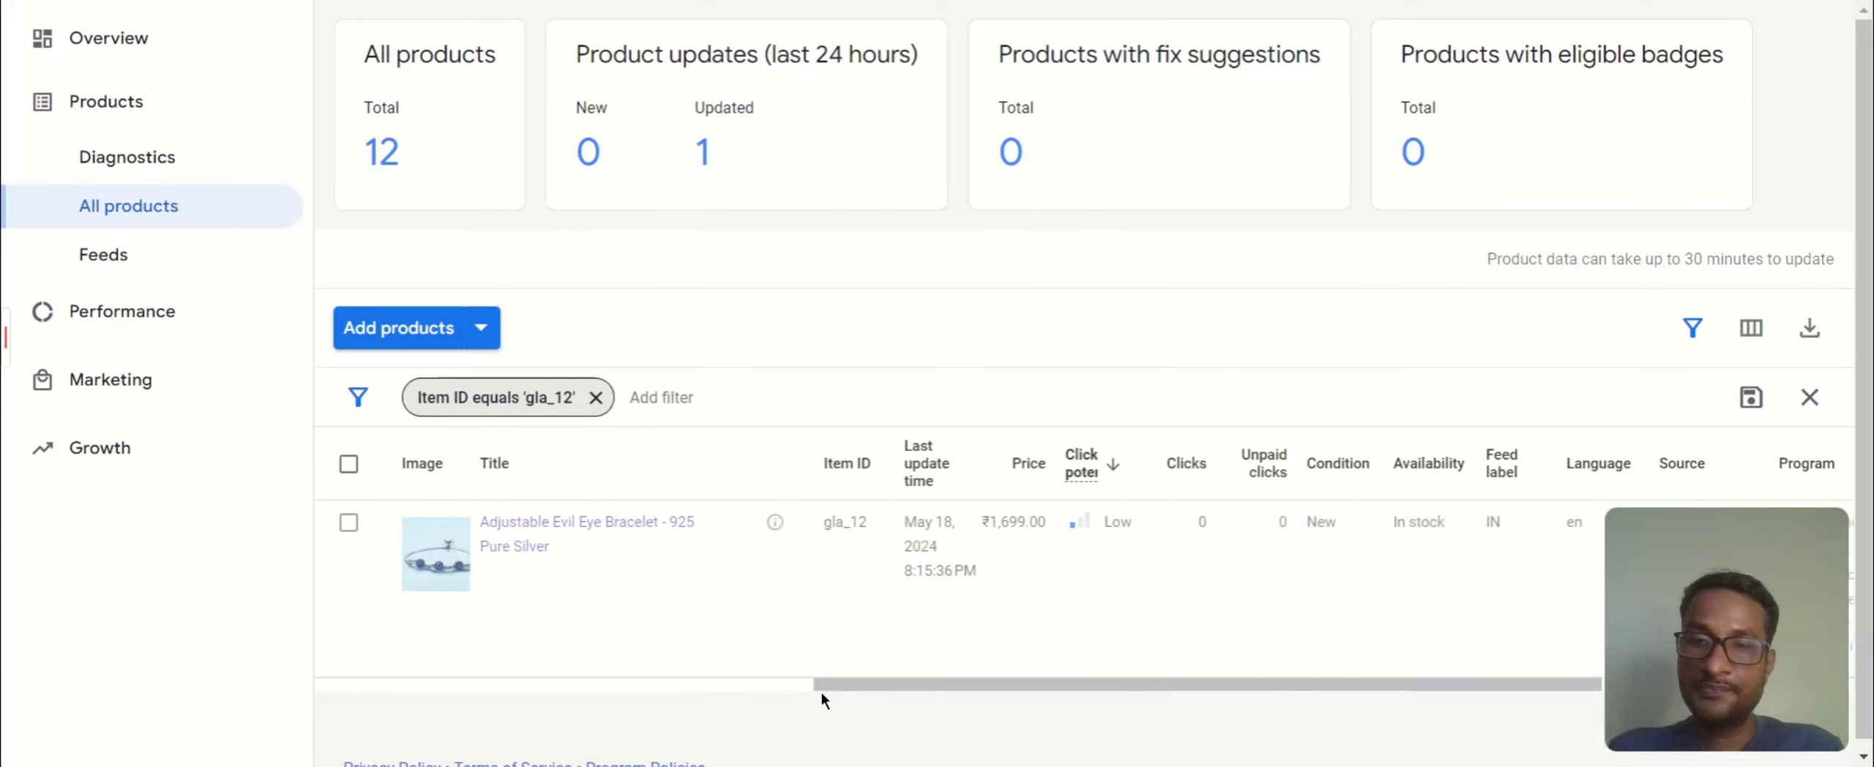
Open the filtered bracelet product and compare its final attributes and its Update Titles raw feed attributes with the data in the feed spreadsheet.
scroll(968, 578, down, 1)
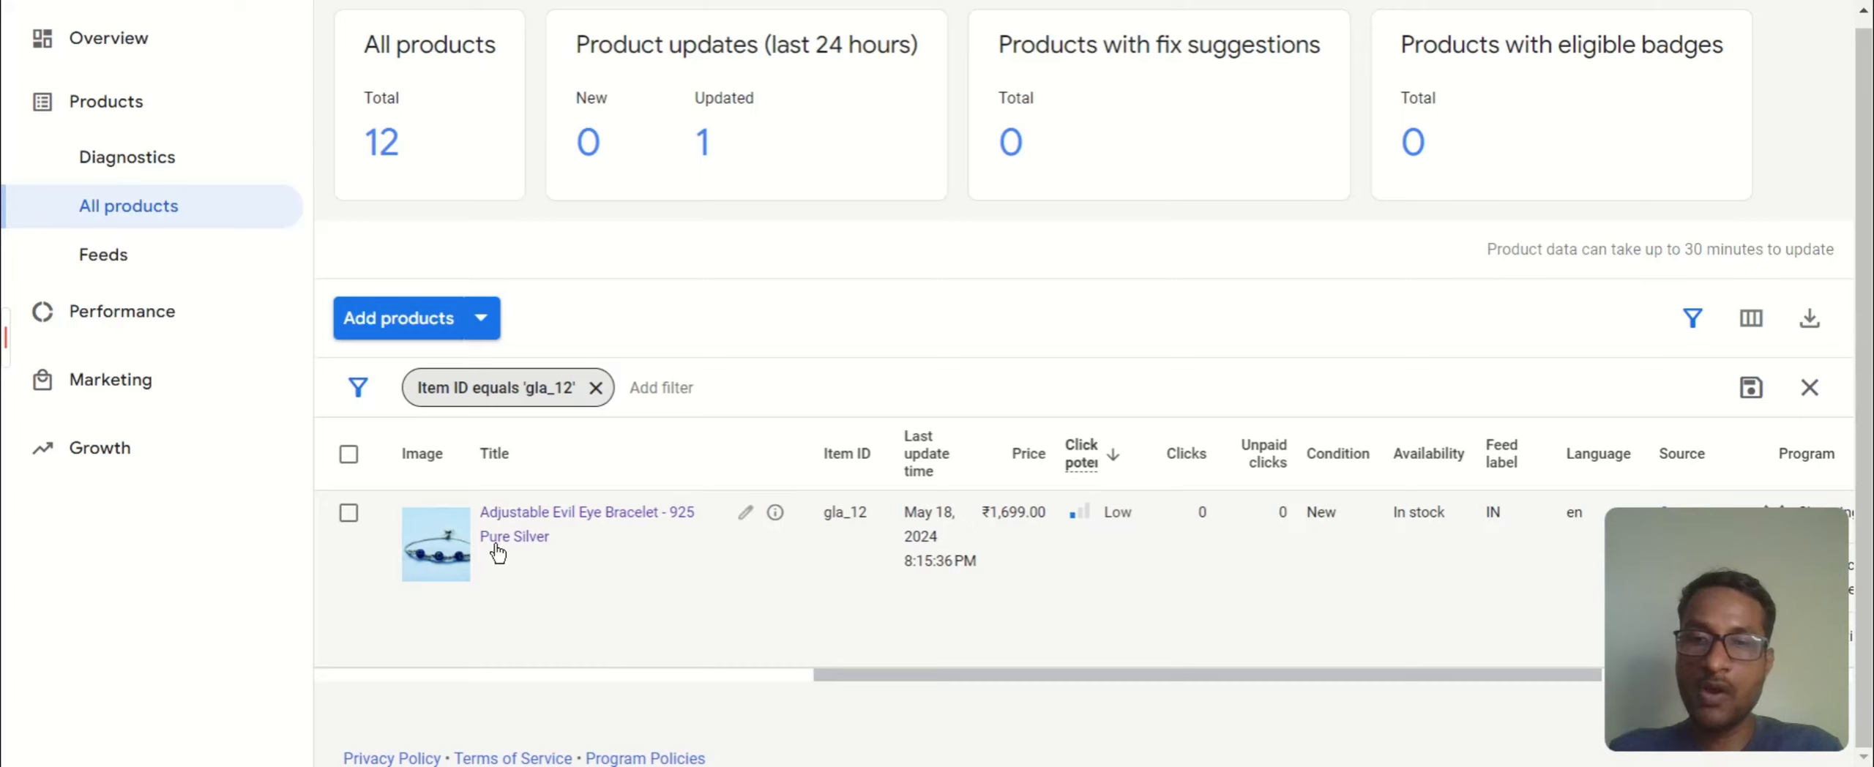
click(532, 522)
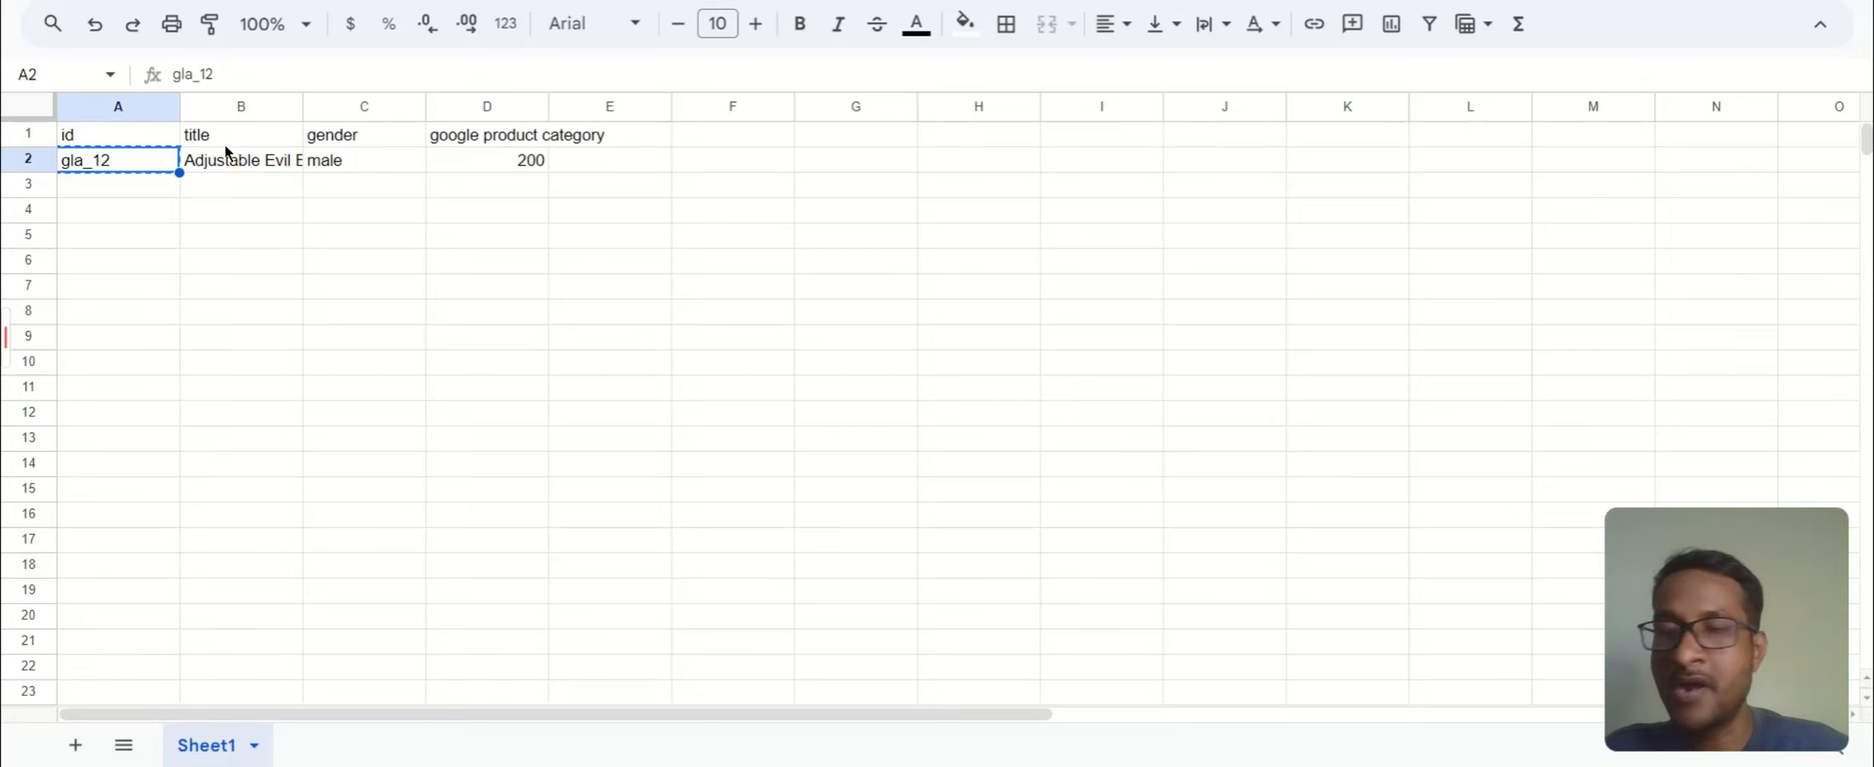
click(369, 140)
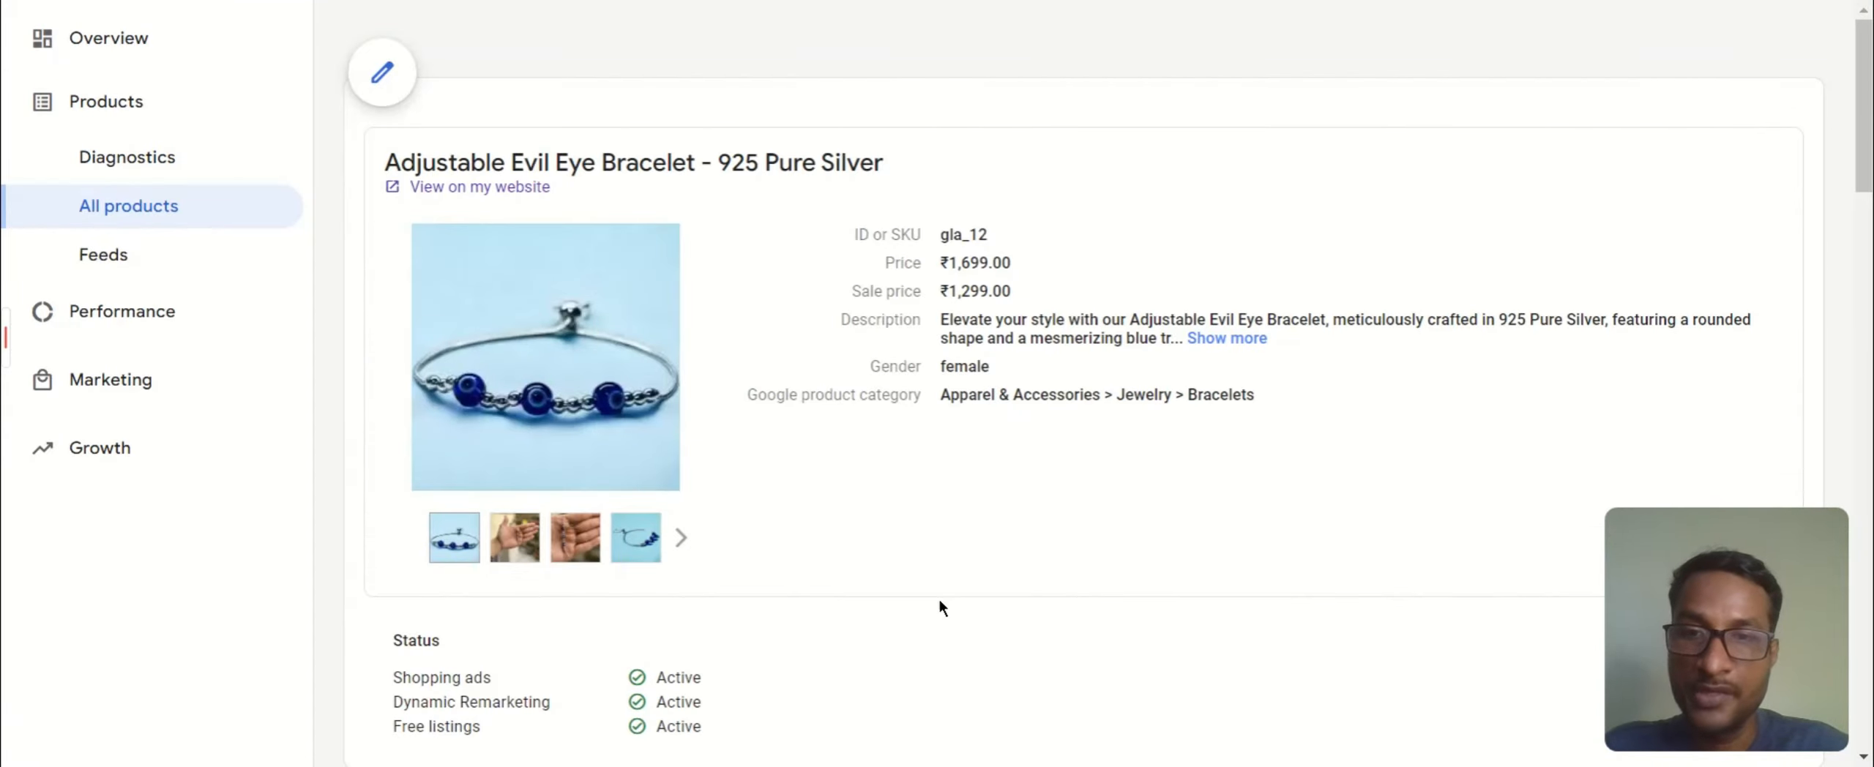
scroll(978, 689, down, 10)
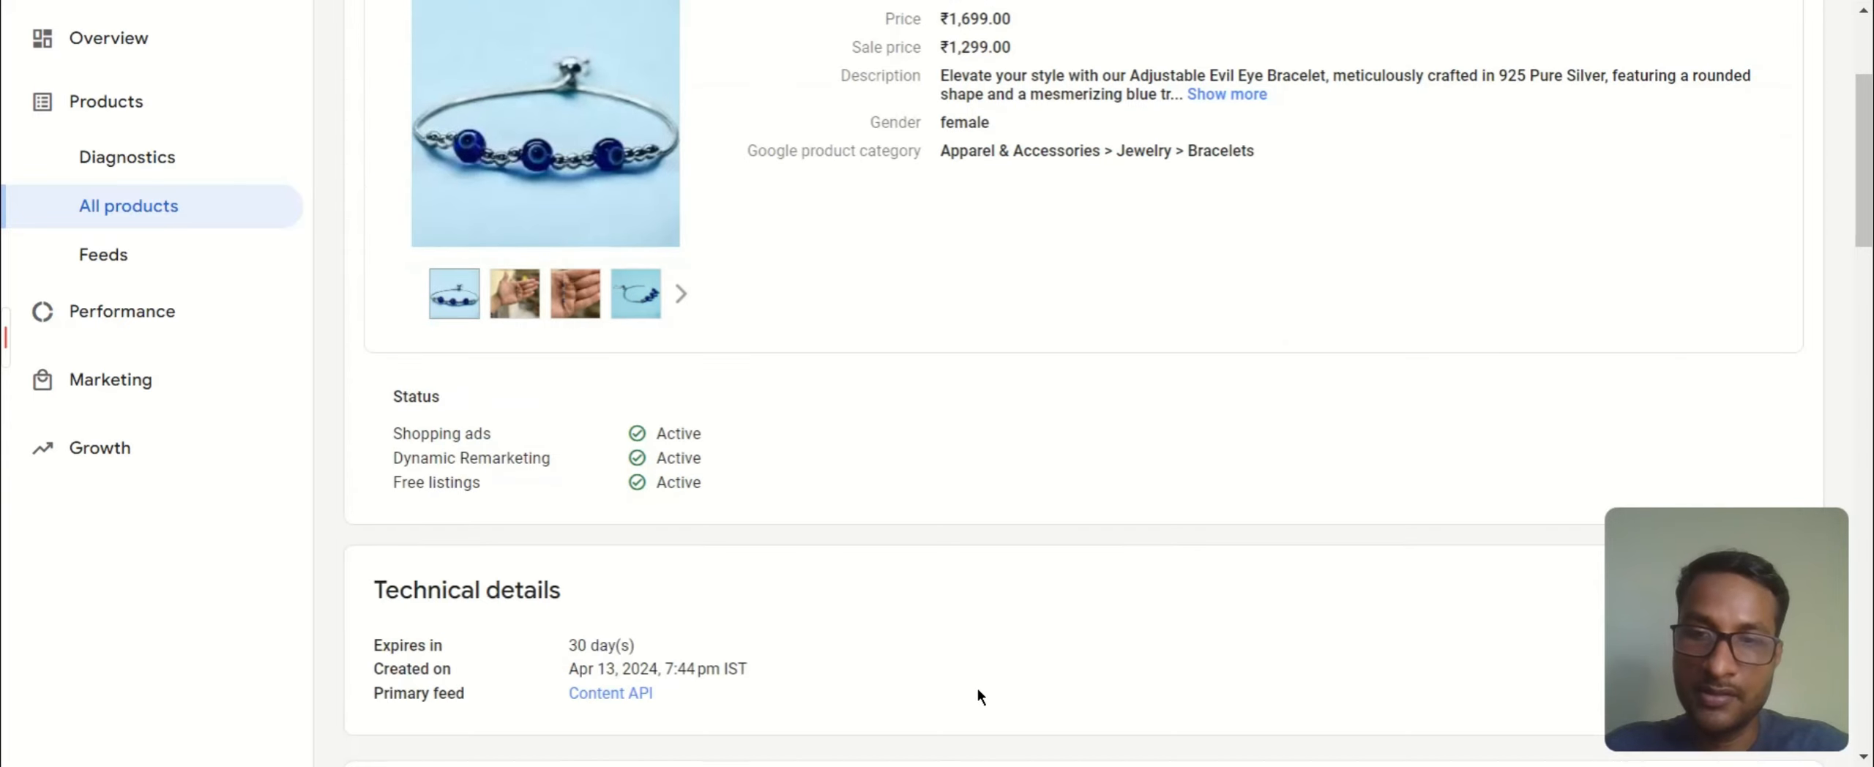
scroll(978, 695, down, 5)
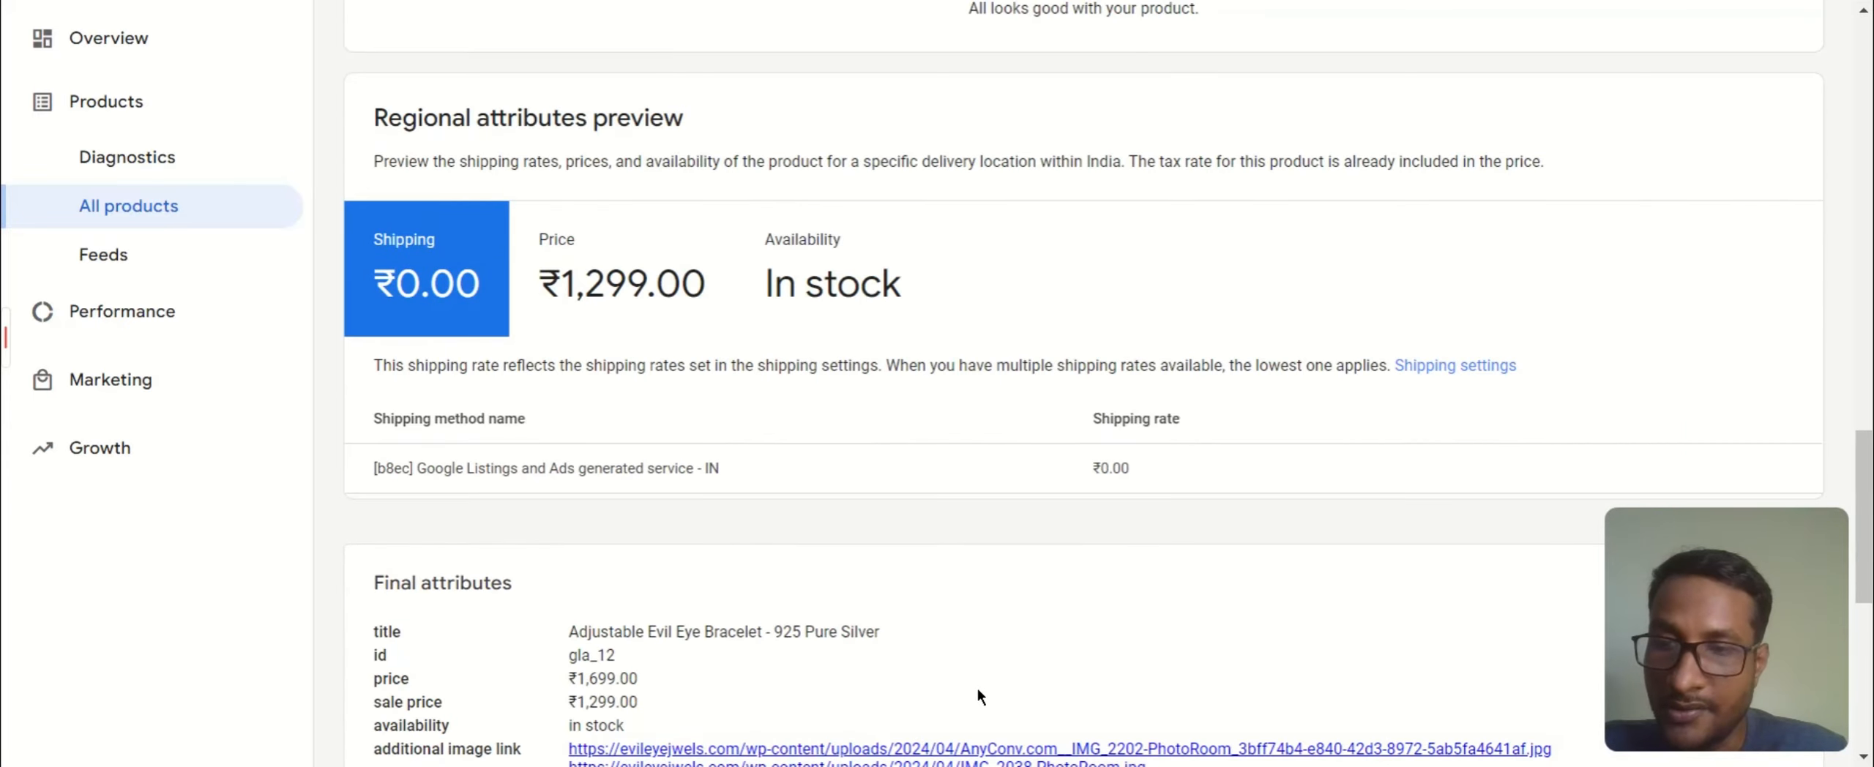
scroll(952, 635, down, 5)
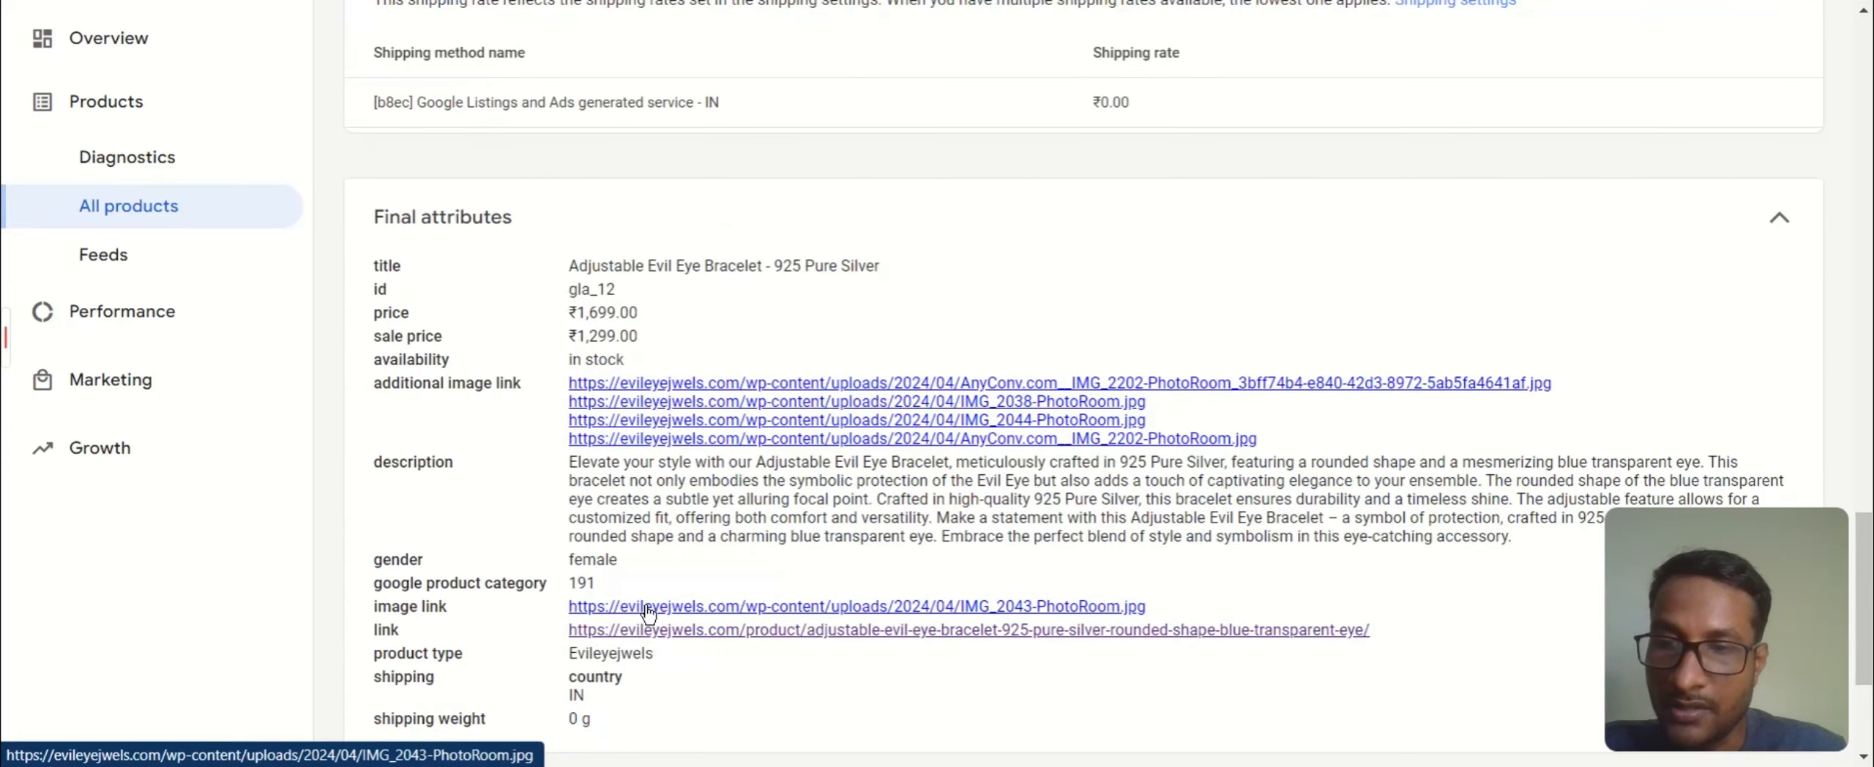
scroll(949, 644, down, 2)
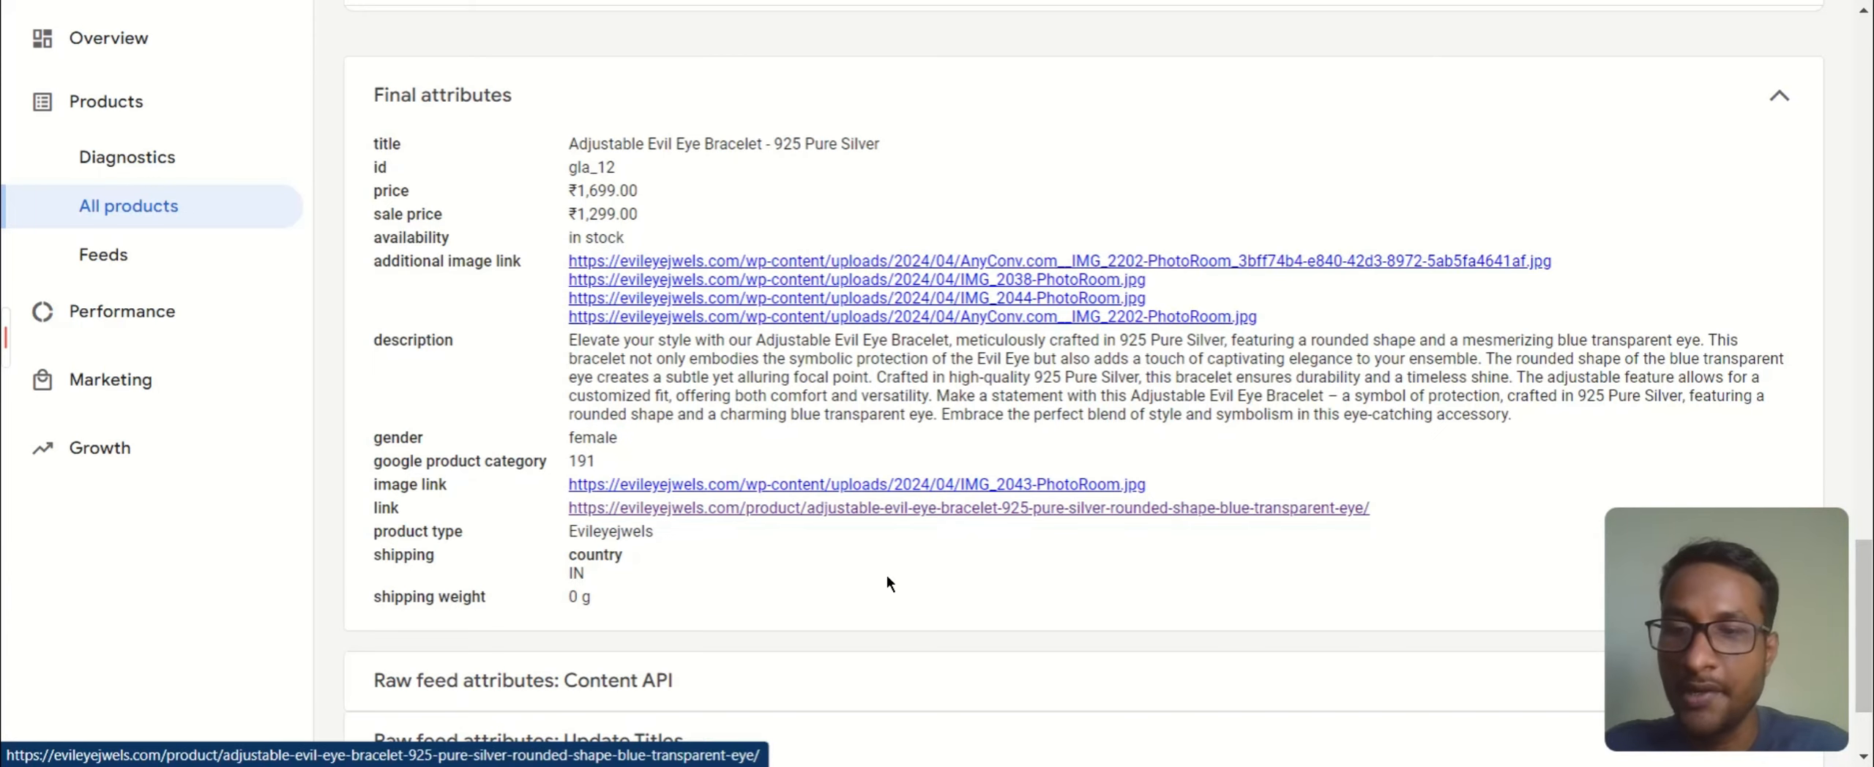
scroll(887, 574, down, 3)
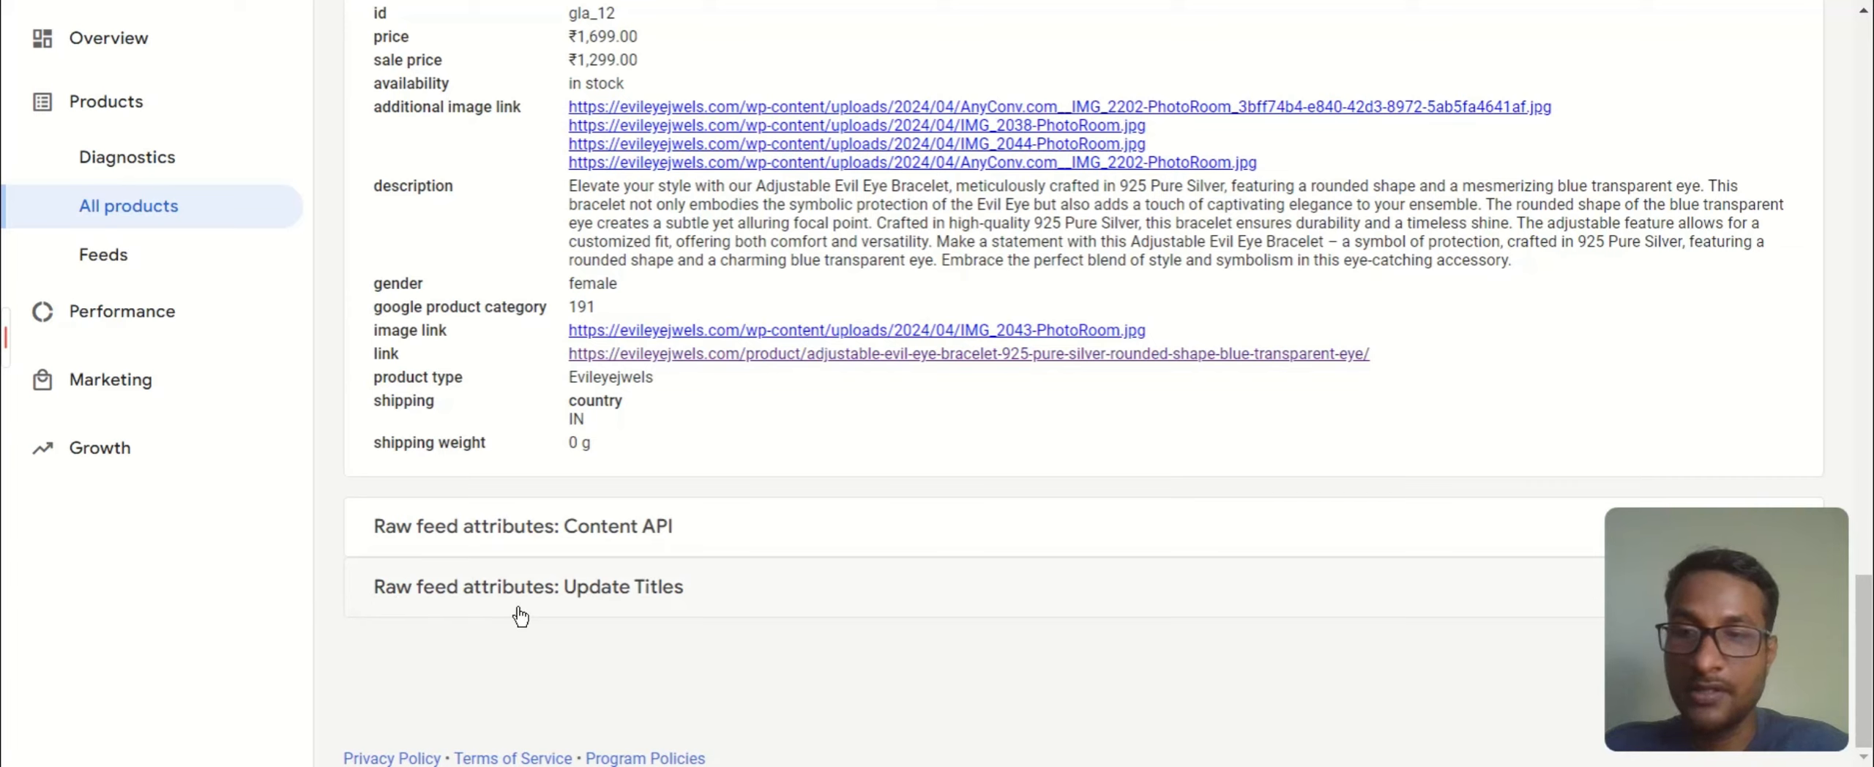
click(766, 611)
scroll(944, 523, down, 3)
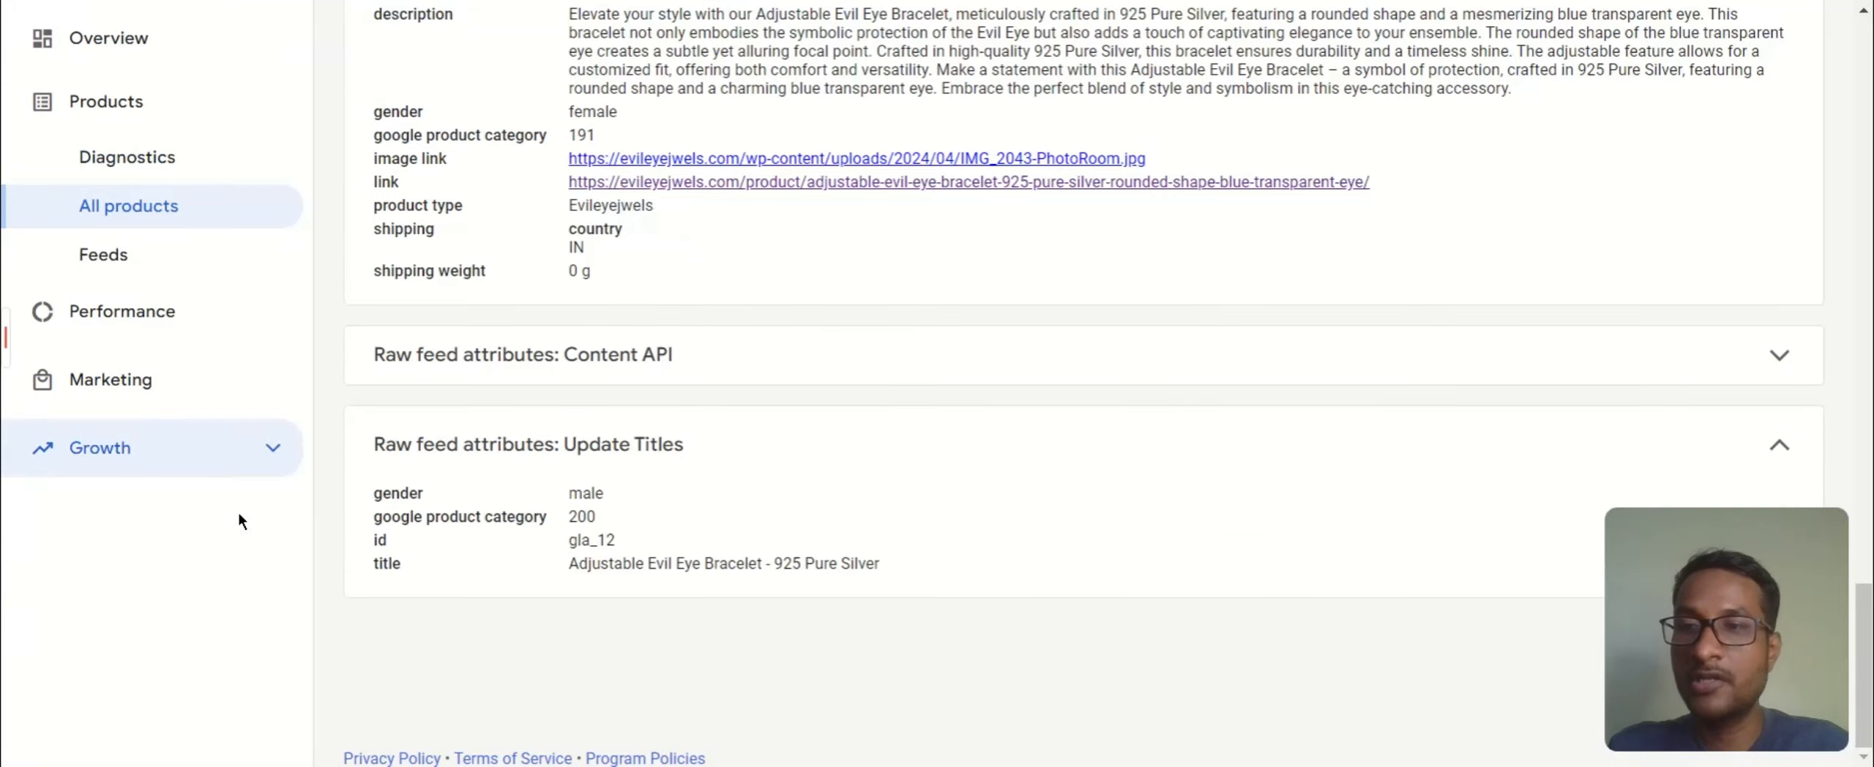
Return to the Feeds page and open the Google Sheets file of the Update Titles supplemental feed.
click(114, 256)
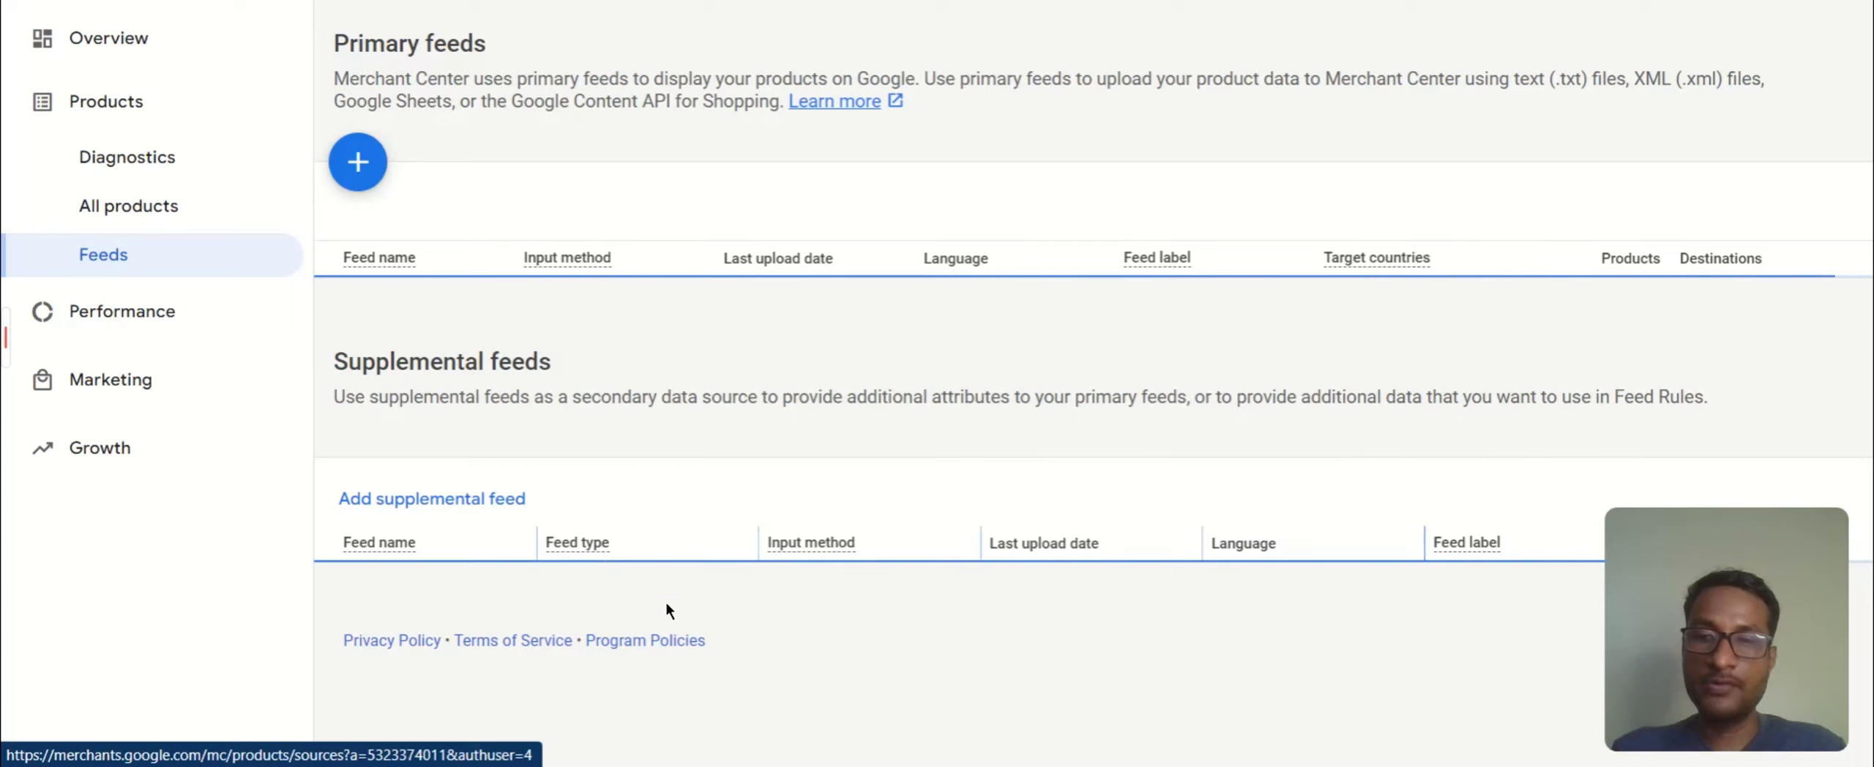
scroll(762, 536, down, 2)
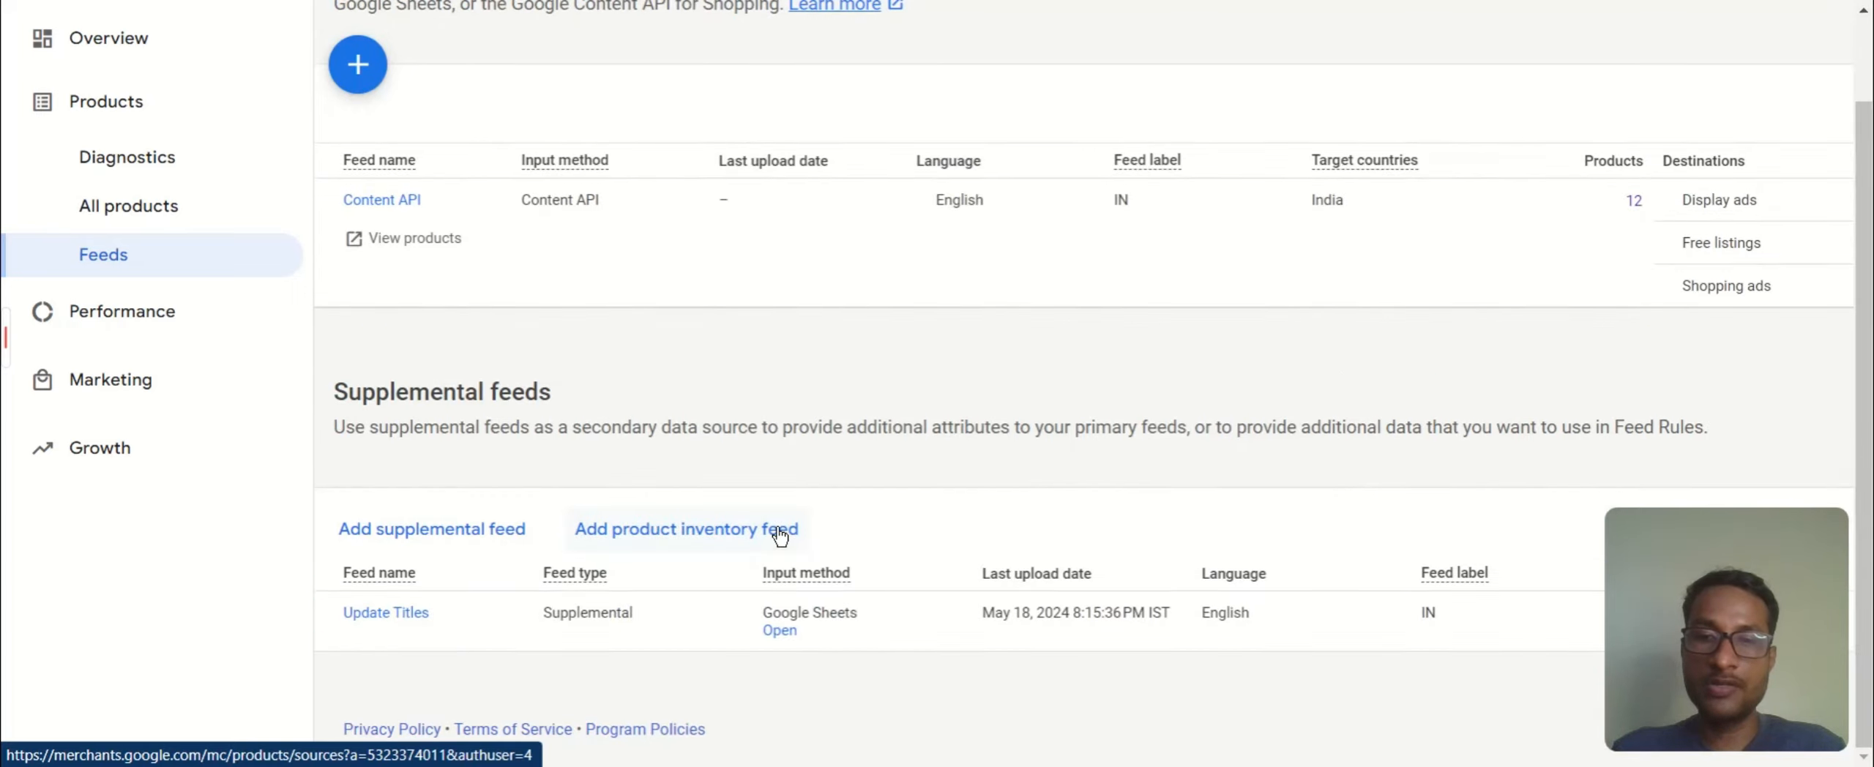
click(774, 635)
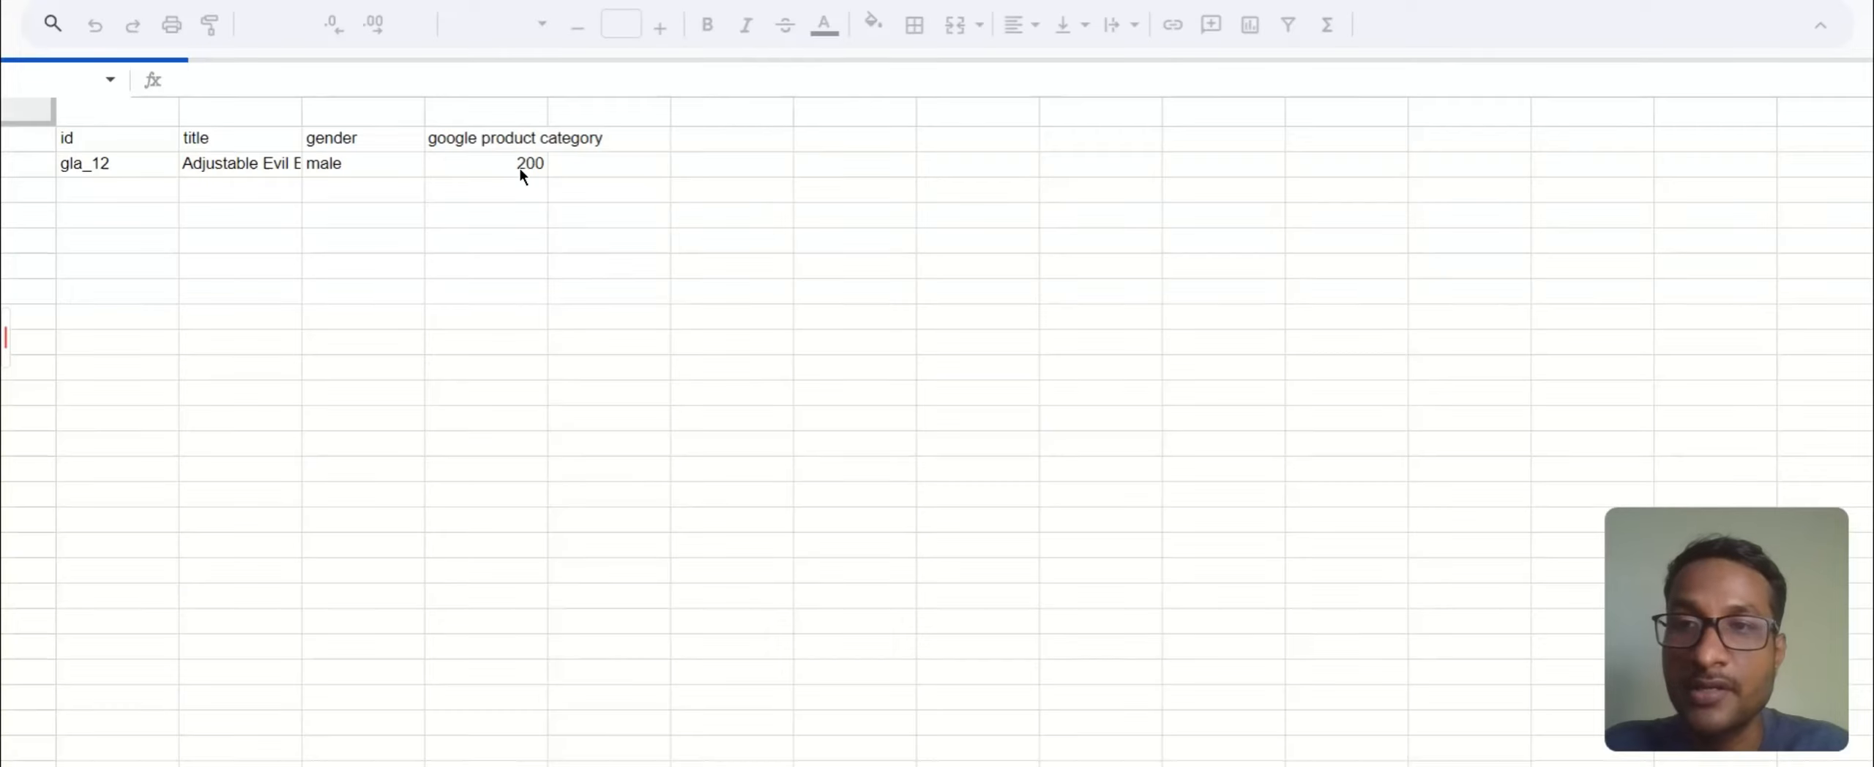
Review the id, title, gender and google product category data in the feed spreadsheet, and return to the Merchant Center Feeds page.
drag(654, 270, 109, 147)
click(274, 323)
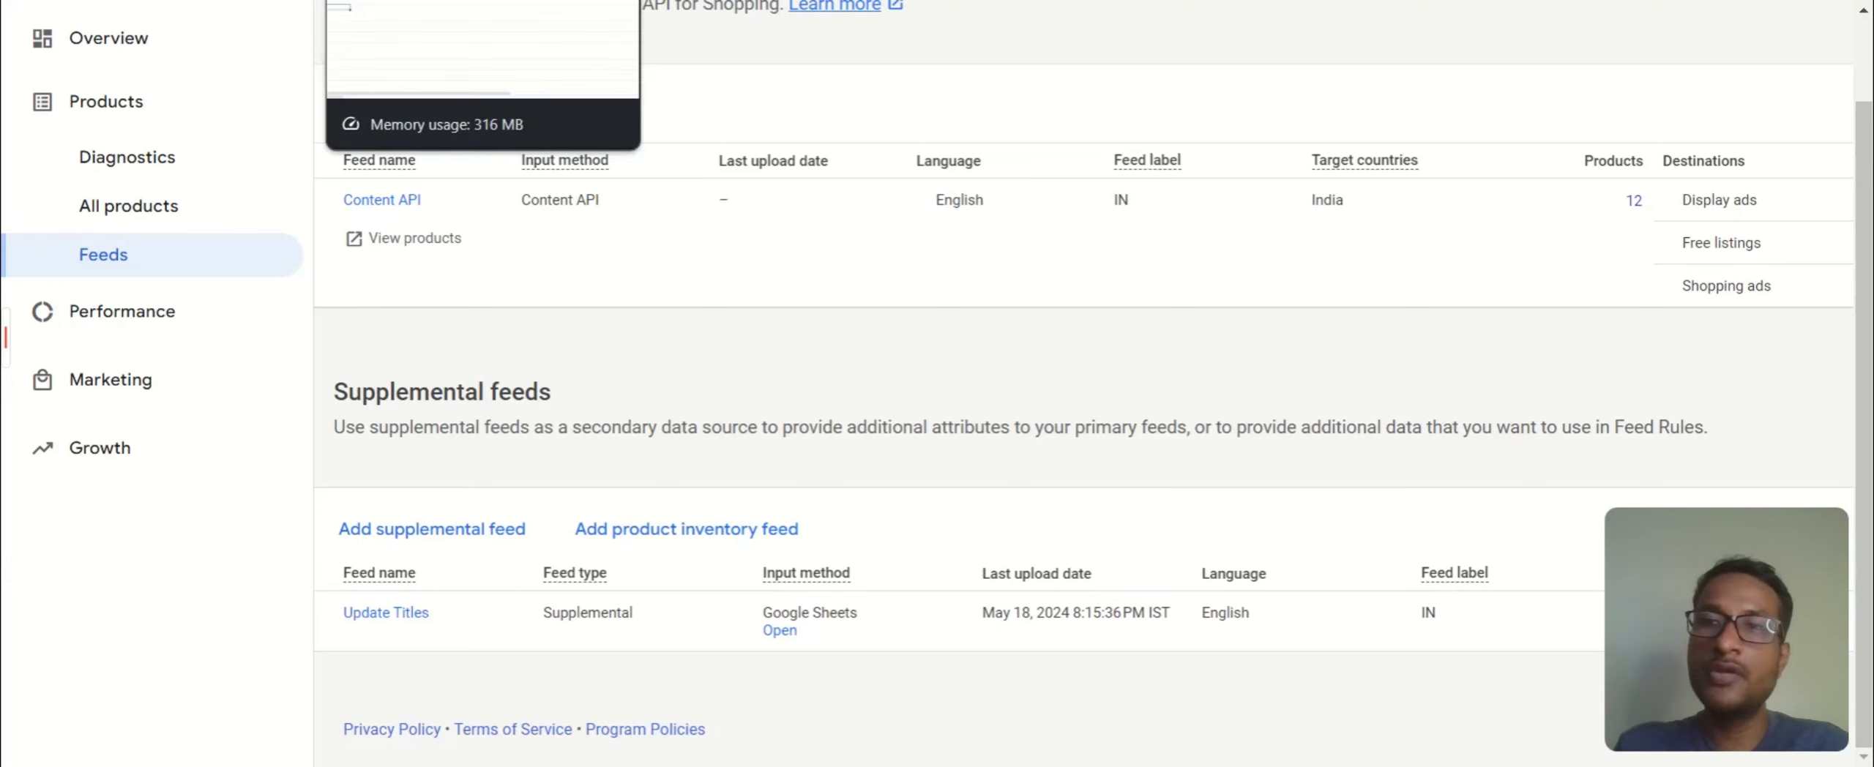
click(409, 0)
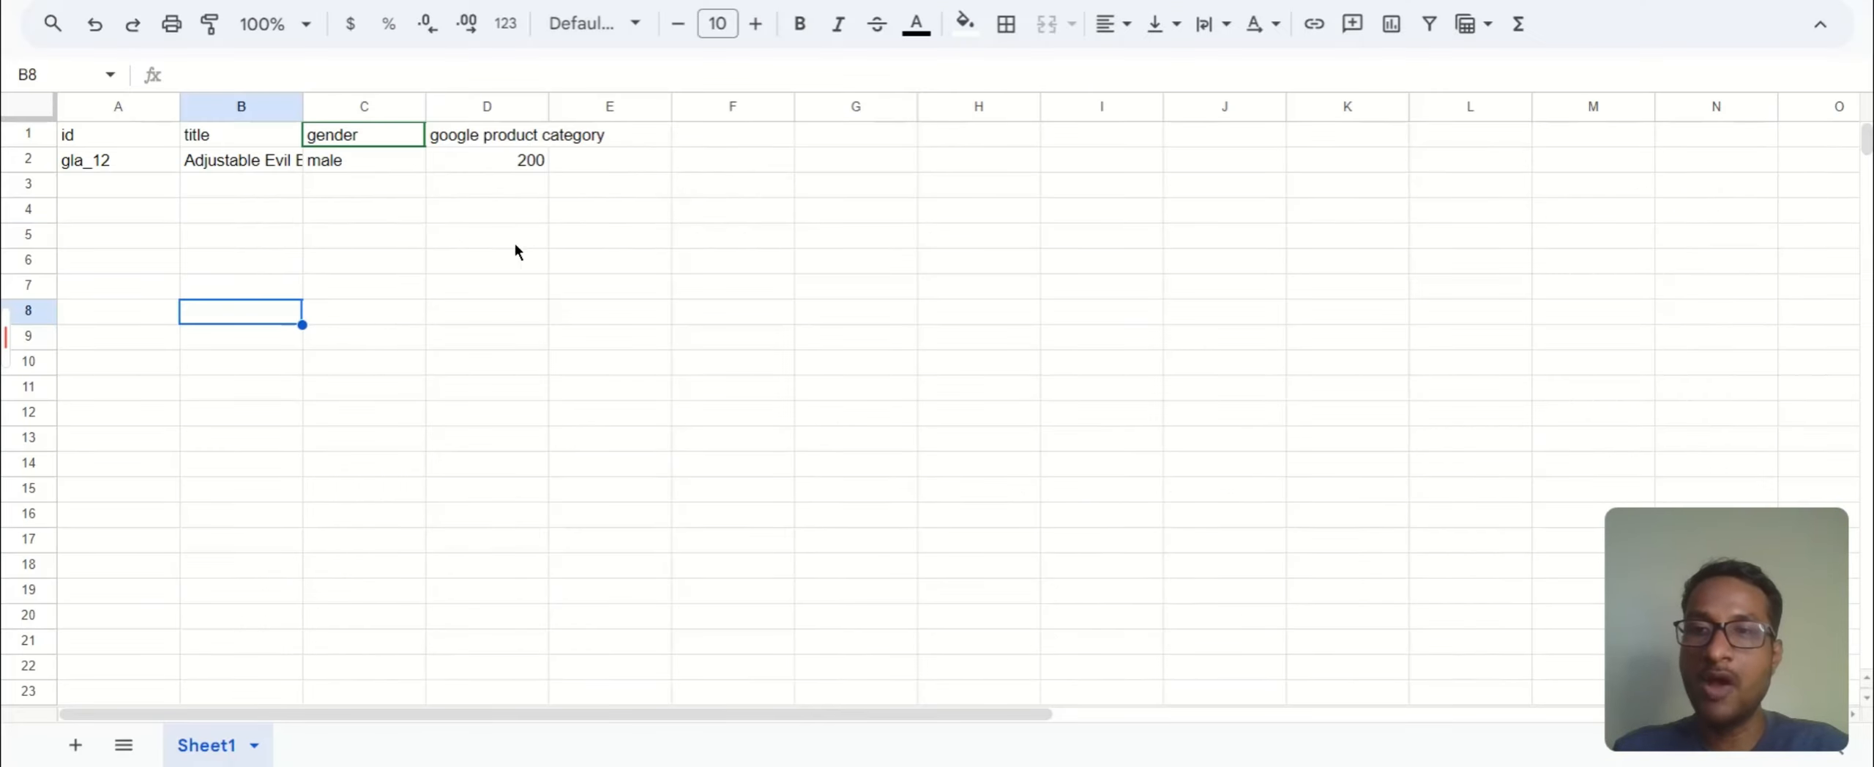
click(716, 438)
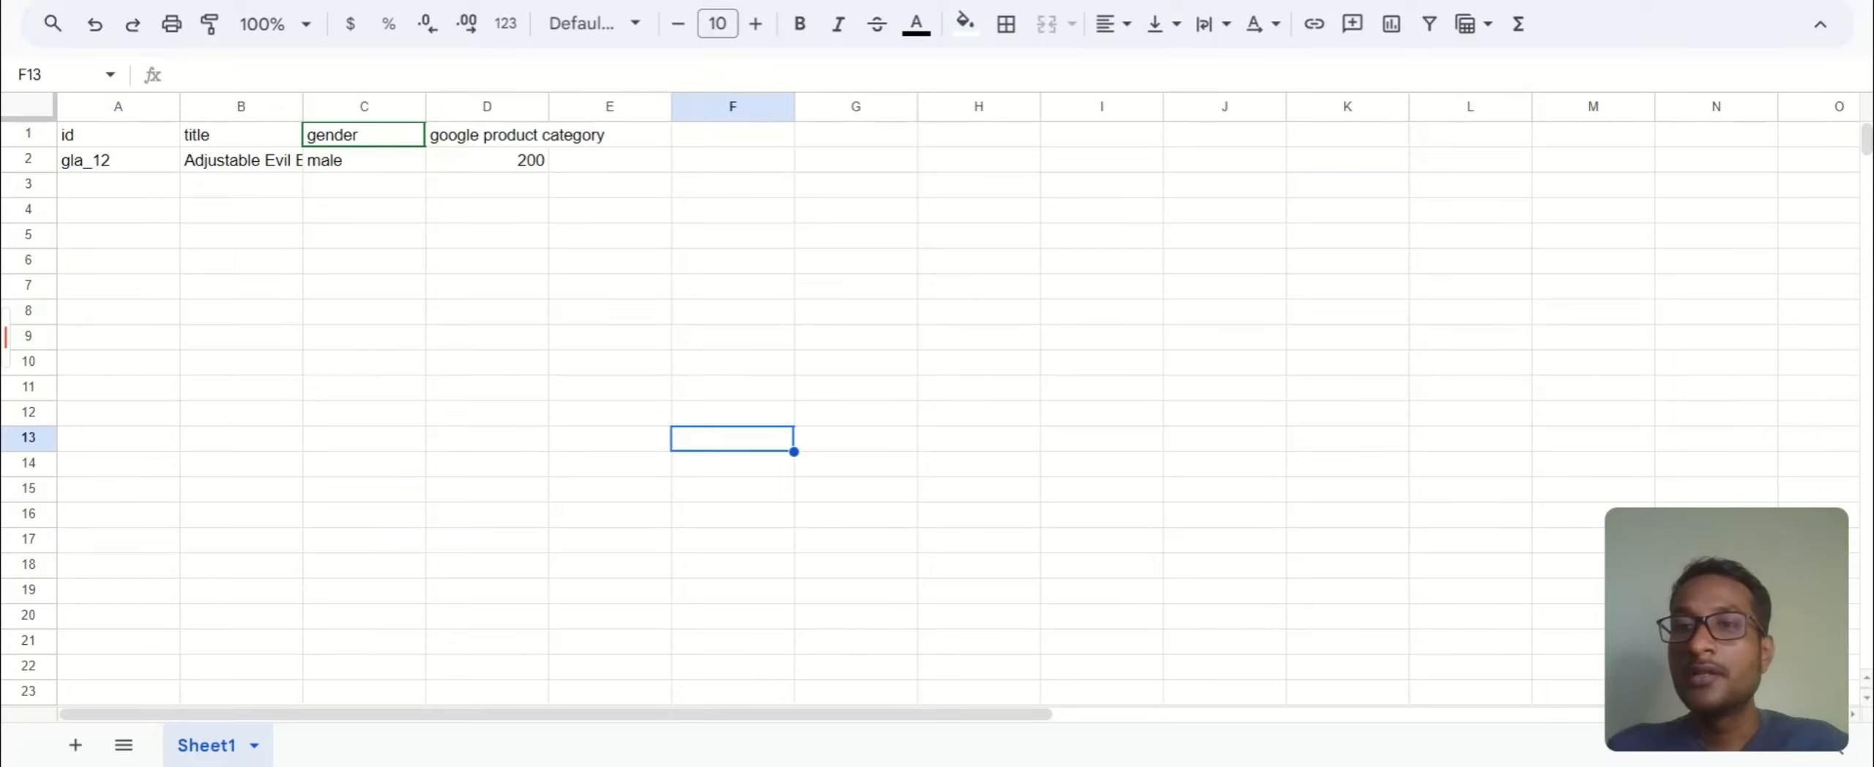
click(219, 0)
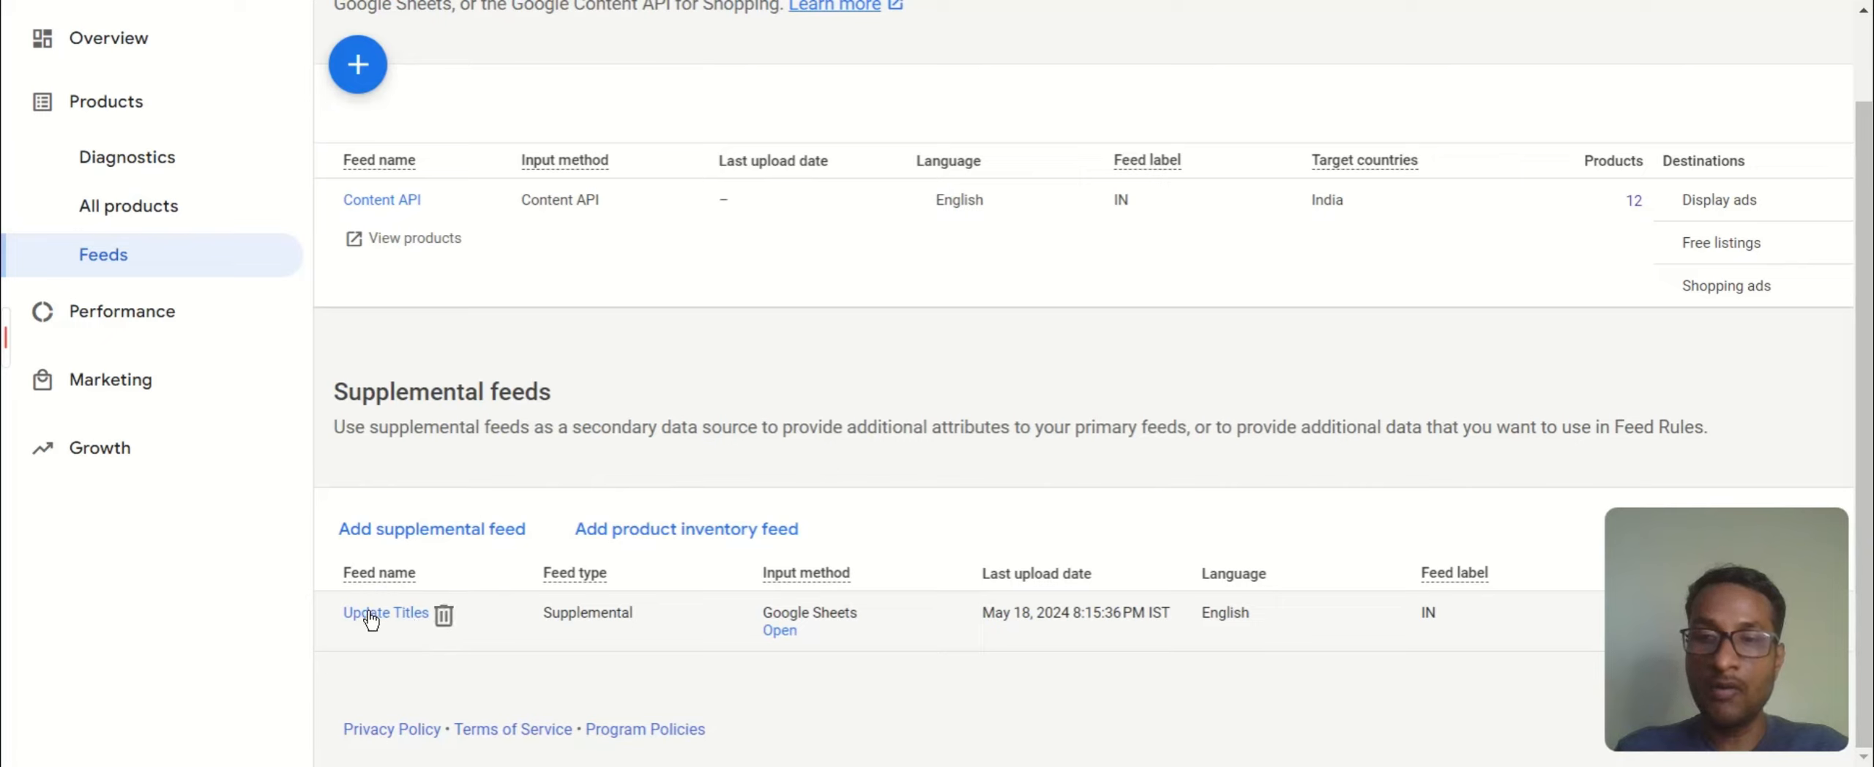
Try to delete the Update Titles supplemental feed and check which primary feed it is used in.
click(444, 616)
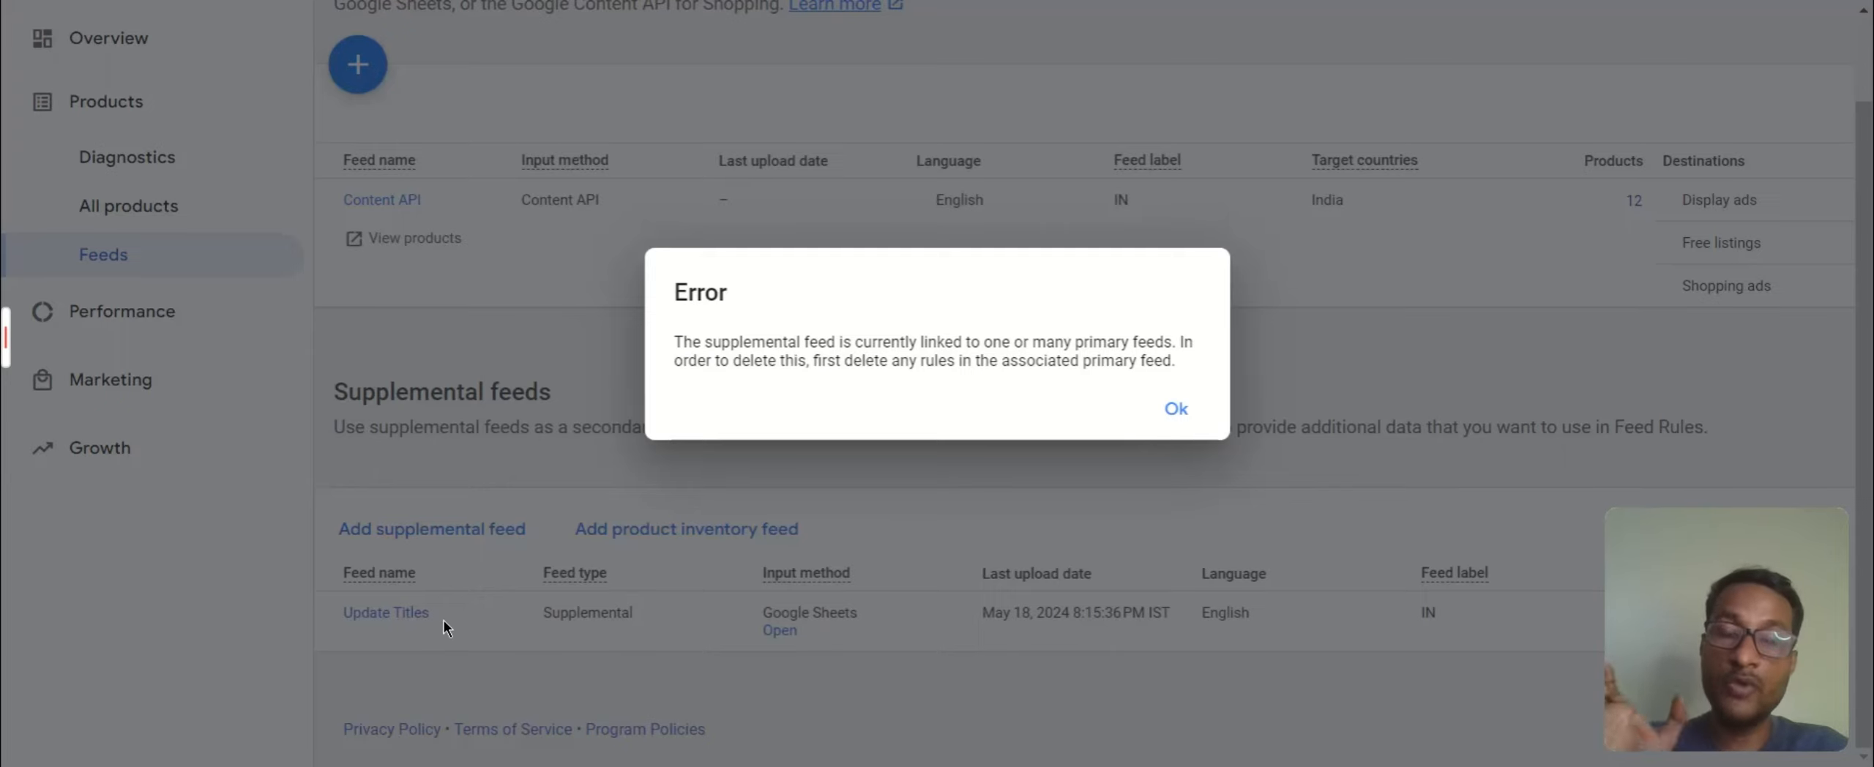
click(1175, 410)
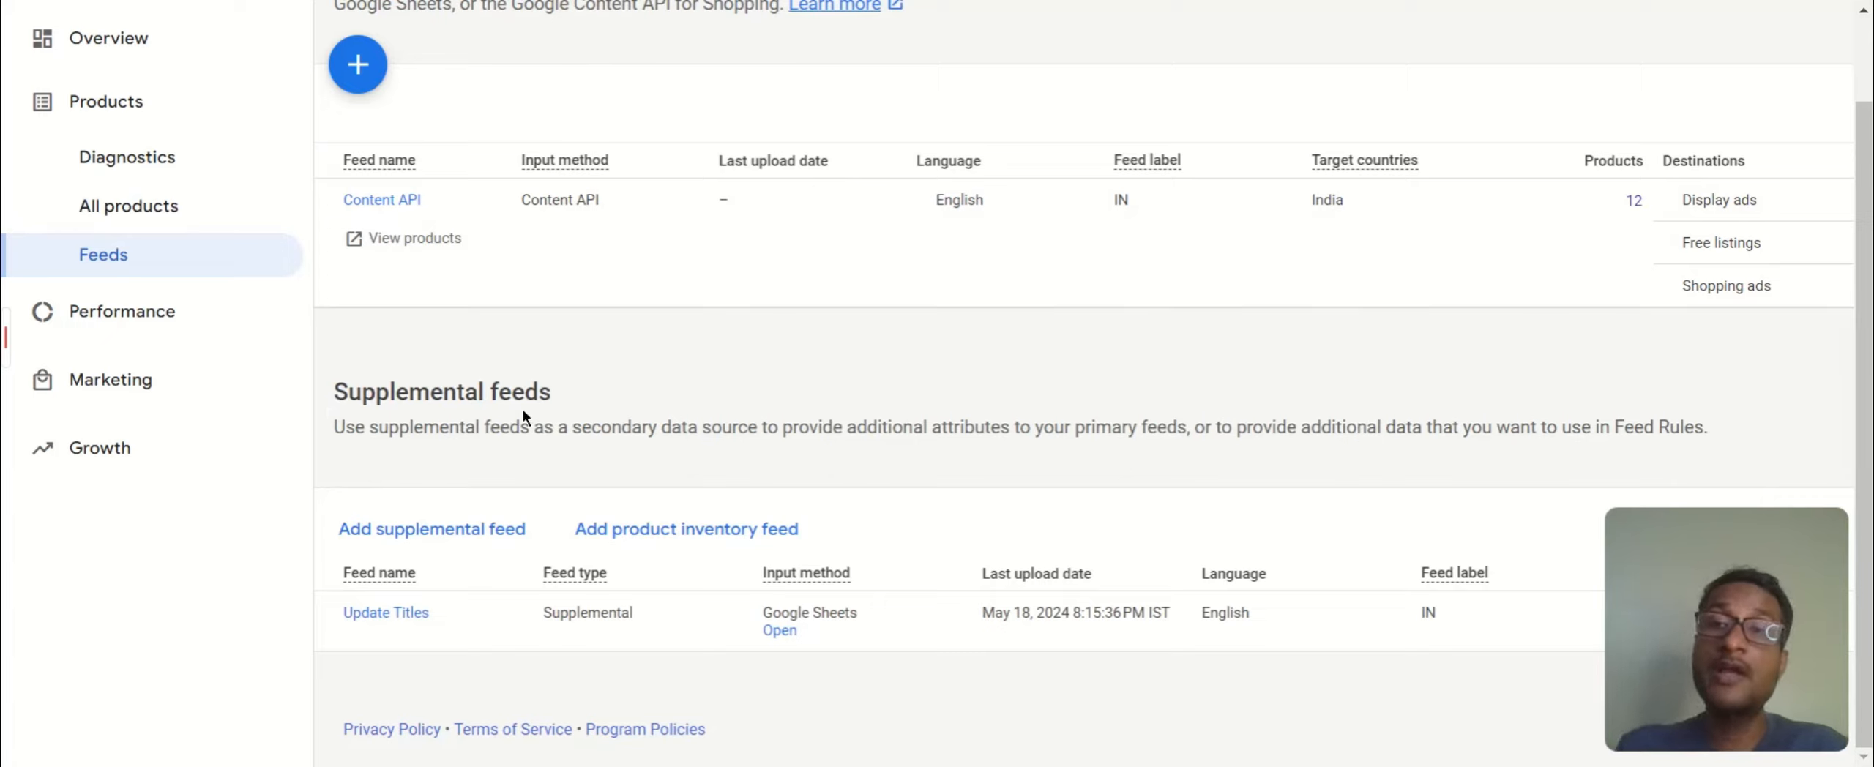
drag(1642, 536, 1542, 304)
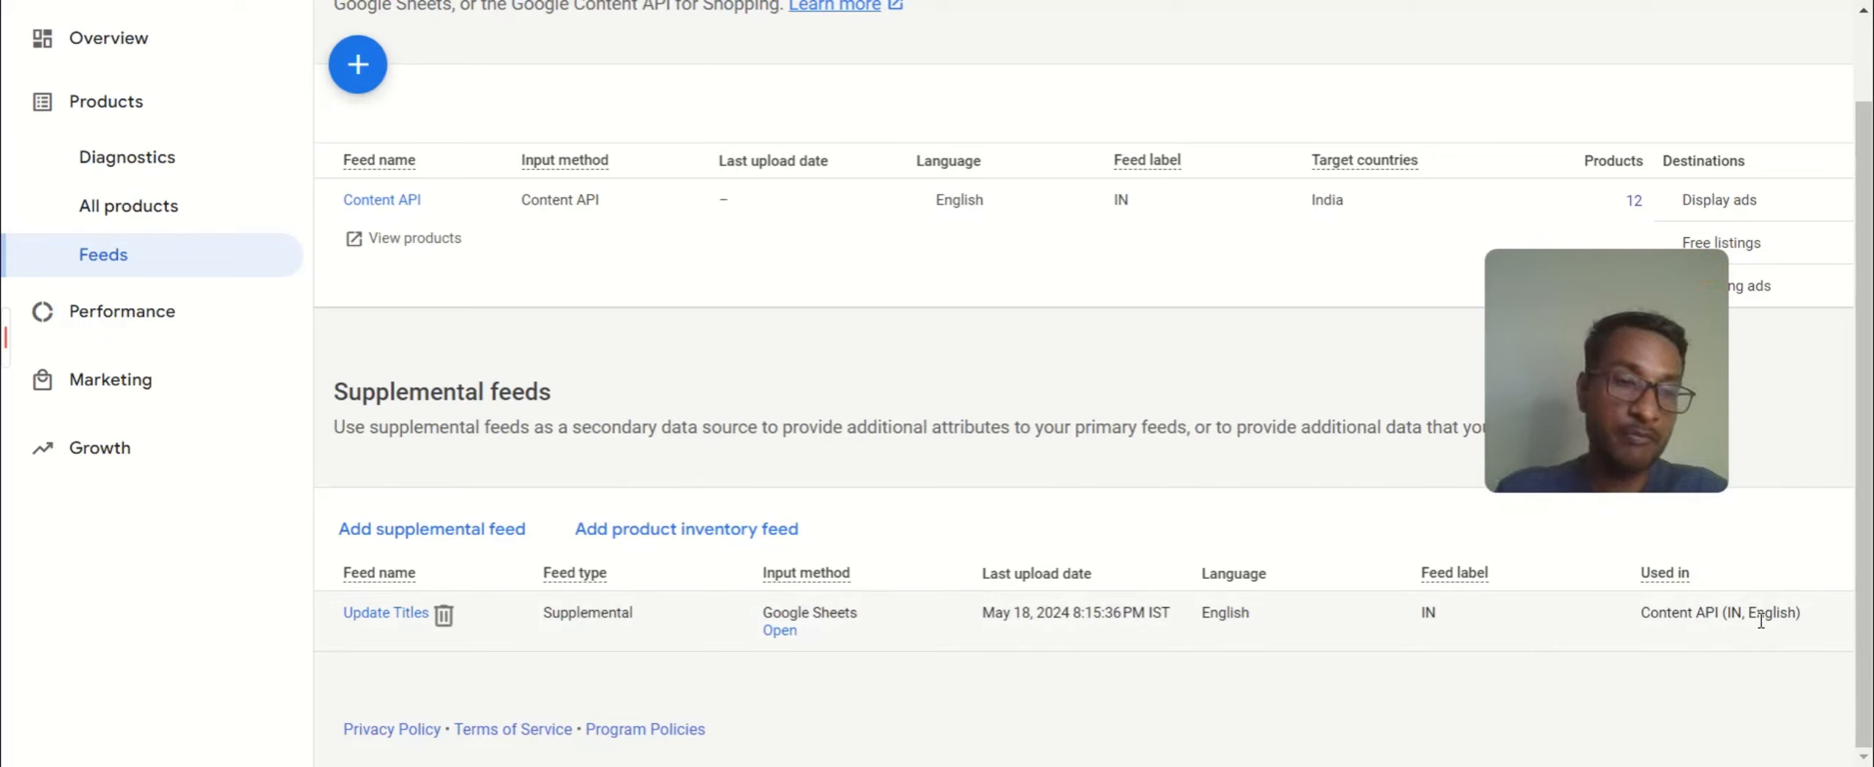
drag(1642, 389, 1721, 589)
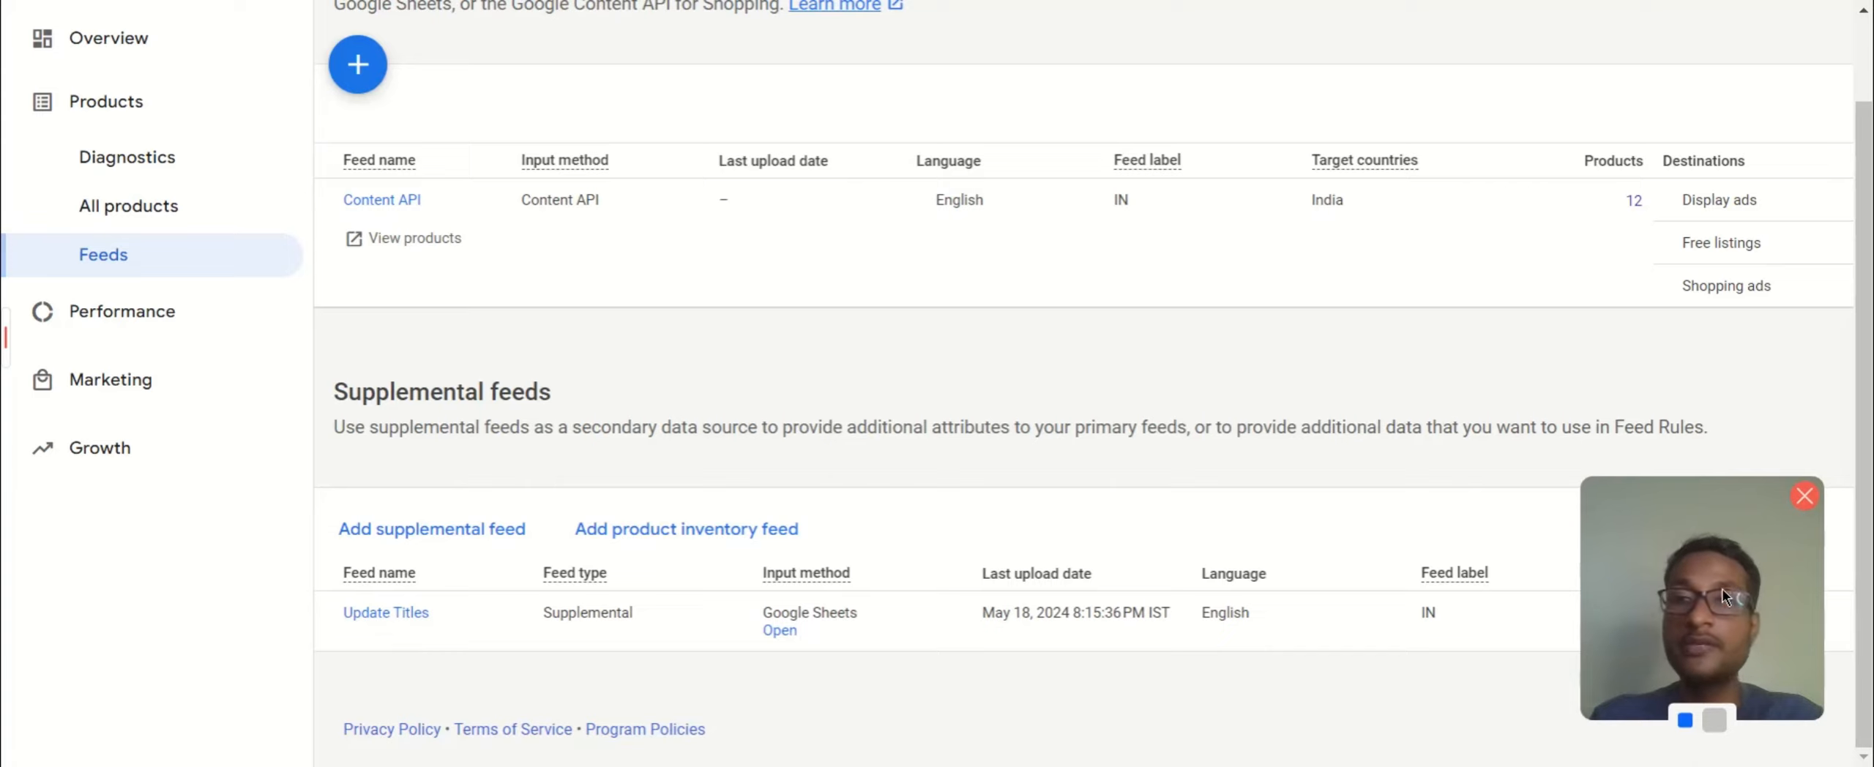
In the Content API feed's rules, remove the Update Titles data source from the default rule and save the change as a draft.
click(374, 209)
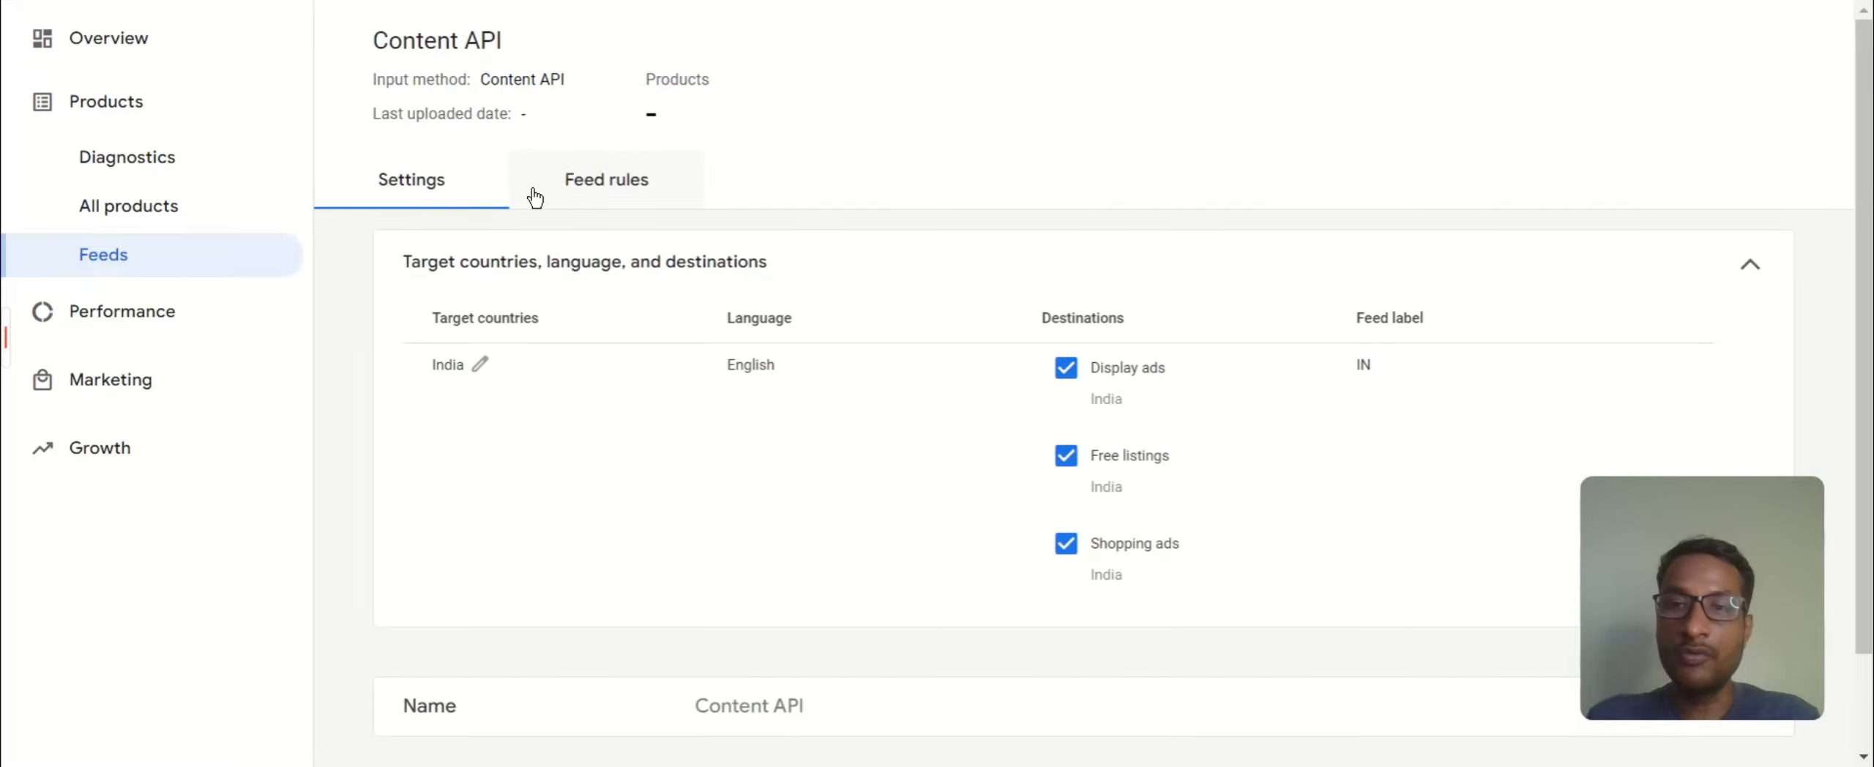
click(626, 192)
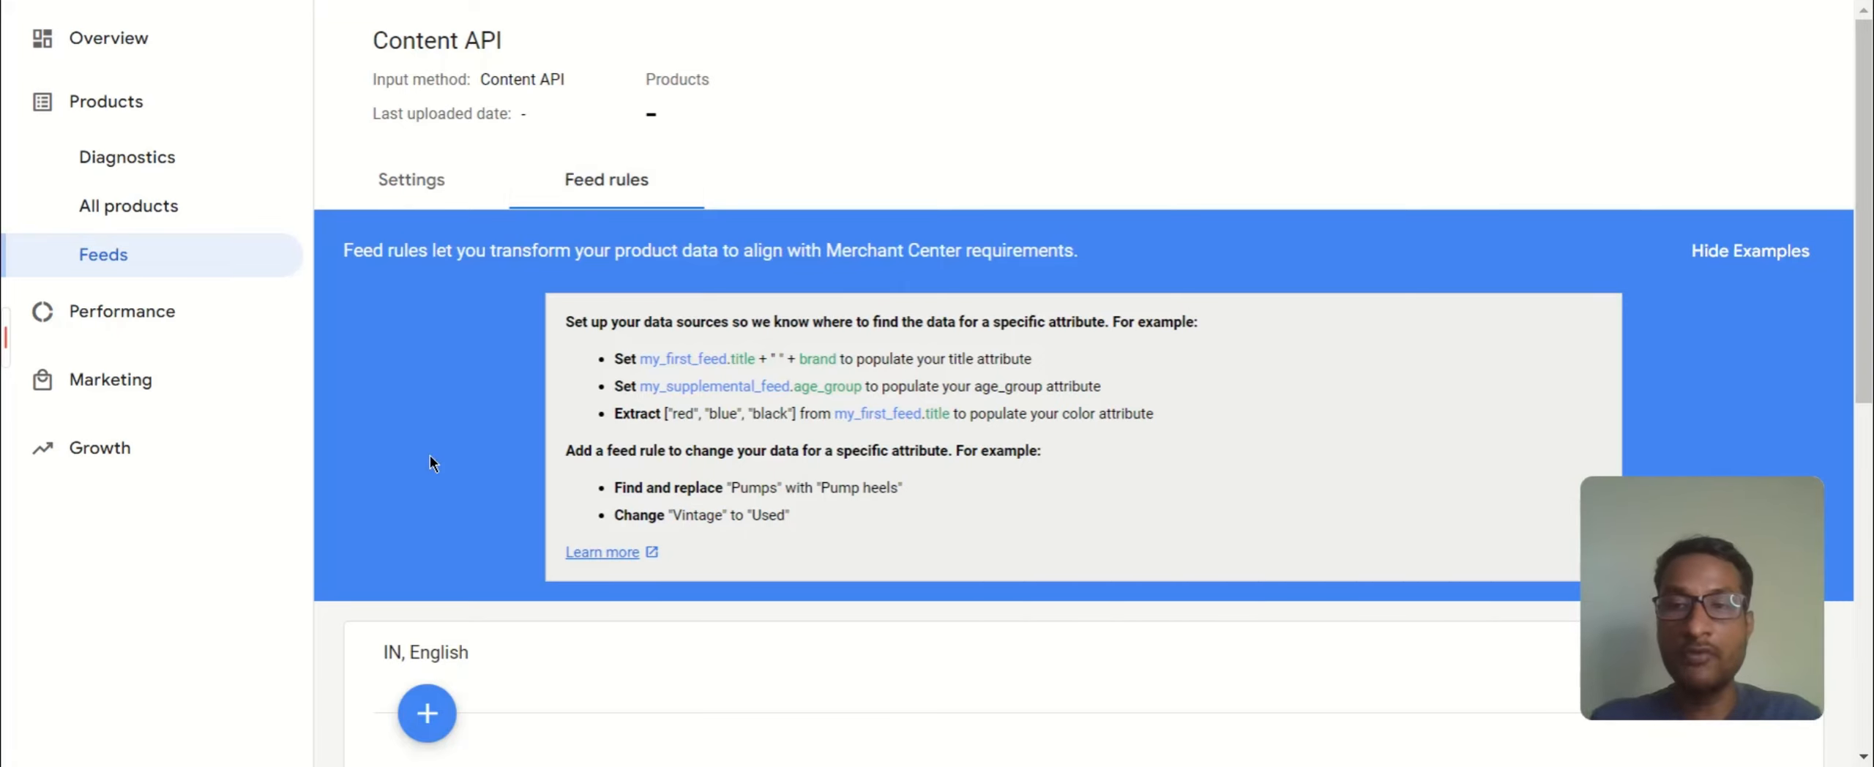
scroll(453, 456, down, 8)
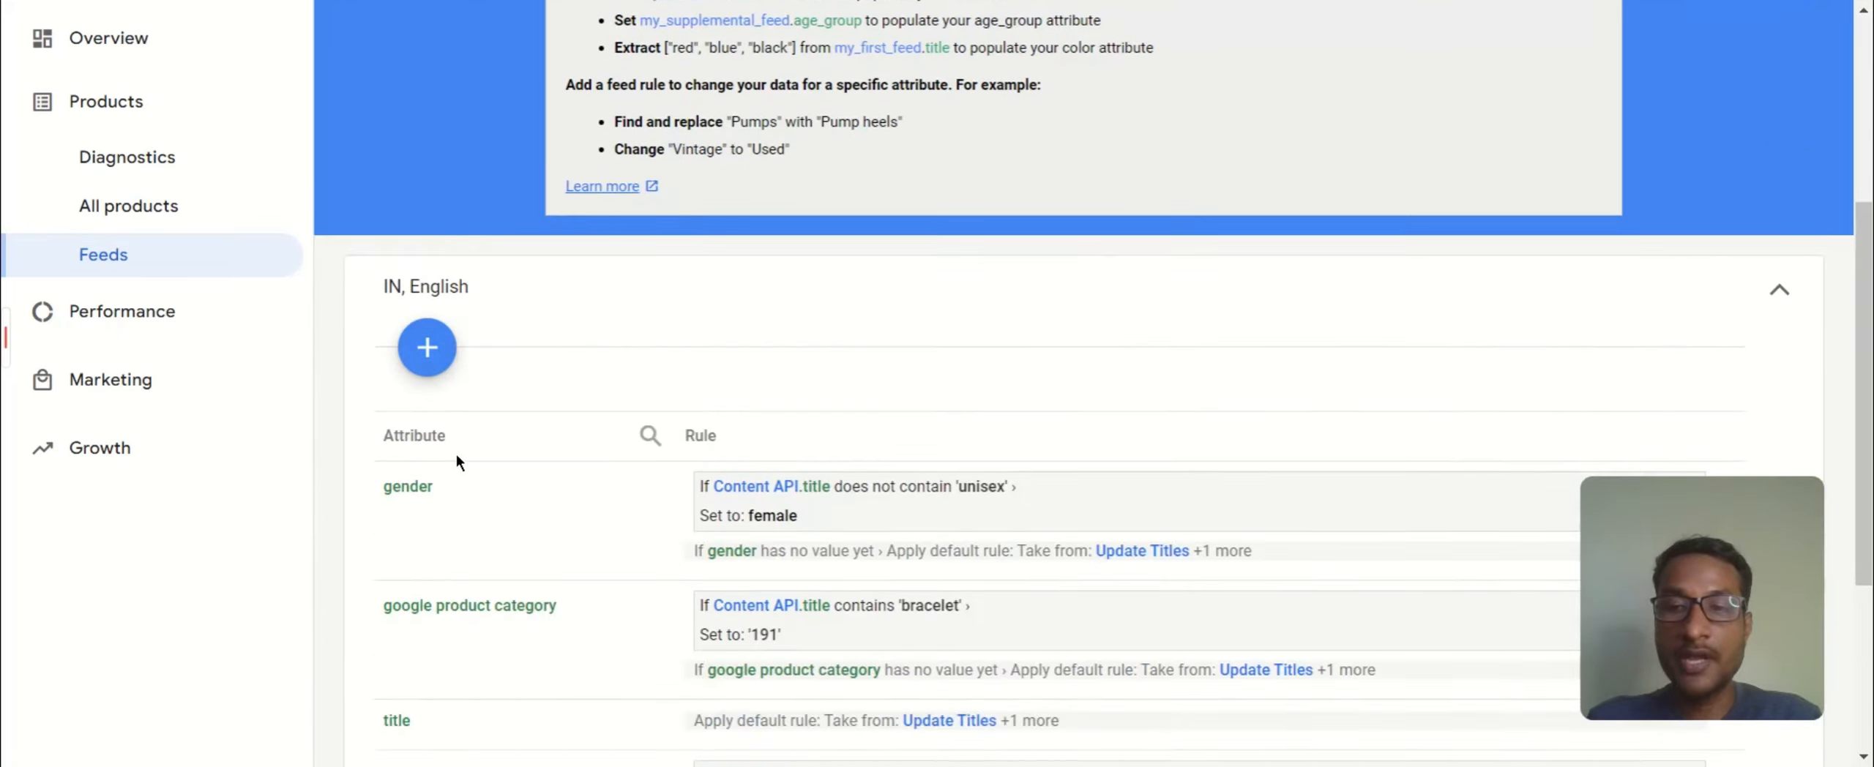
scroll(460, 463, down, 1)
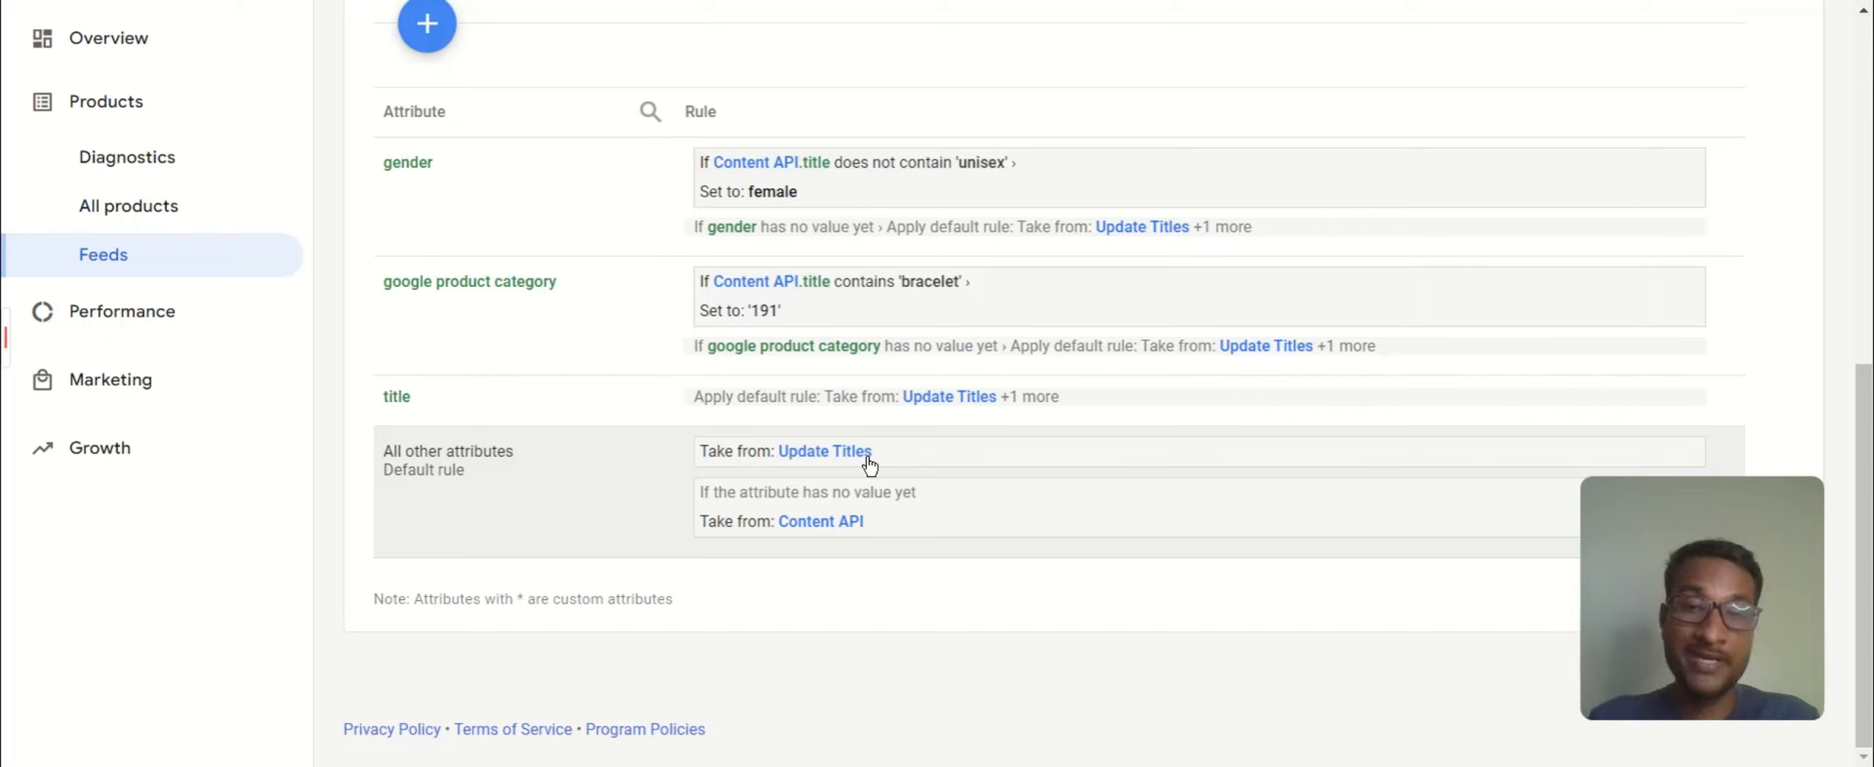
click(1294, 485)
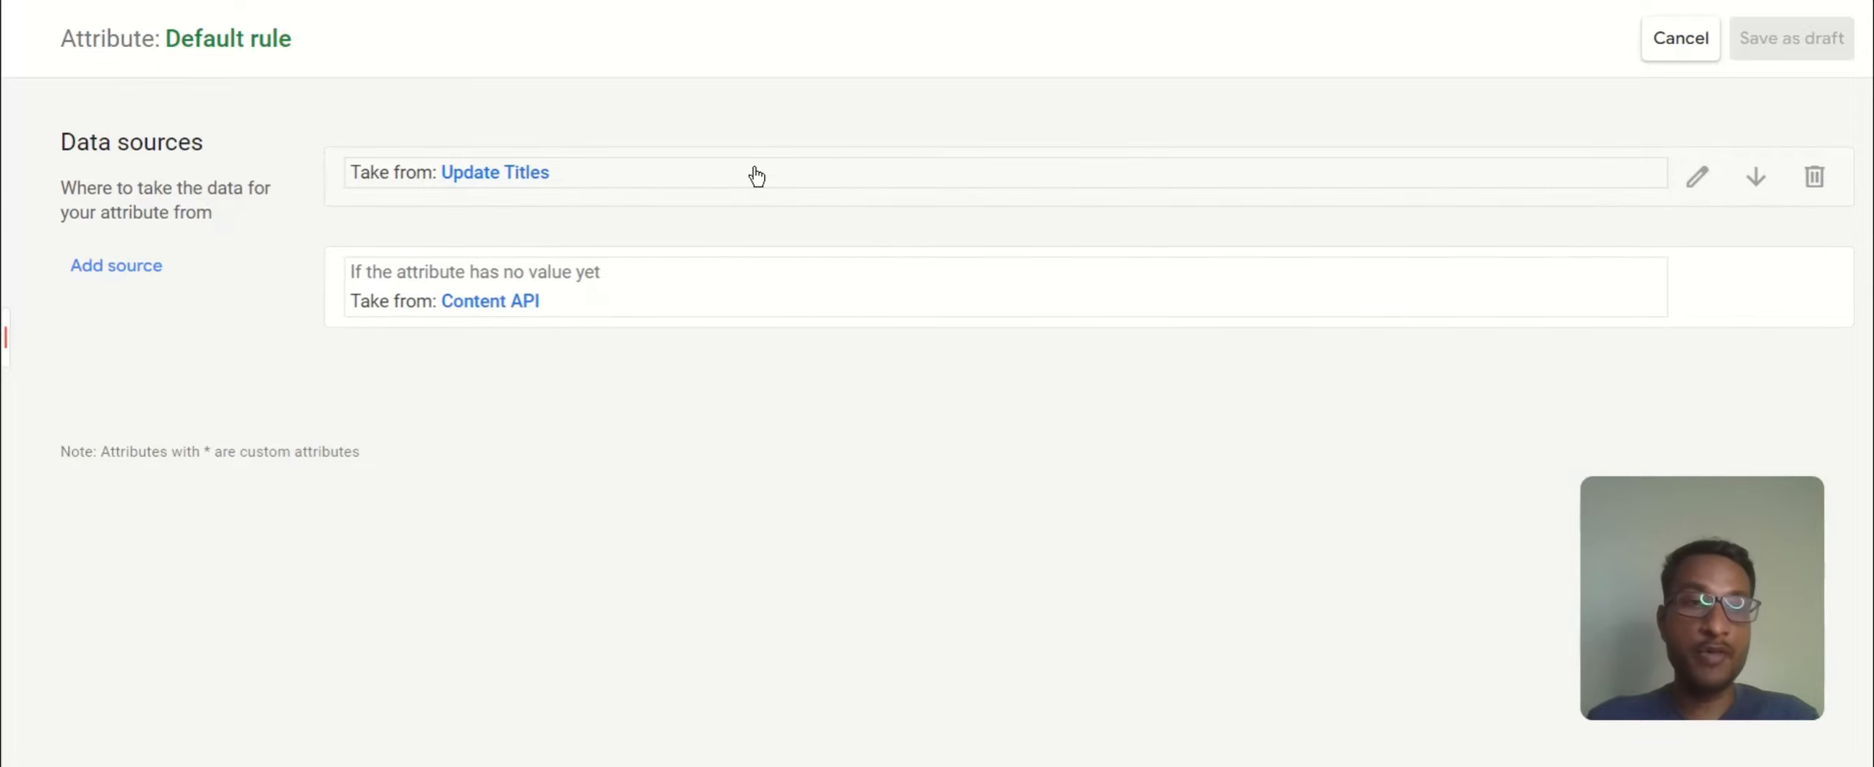
mouse_move(1816, 178)
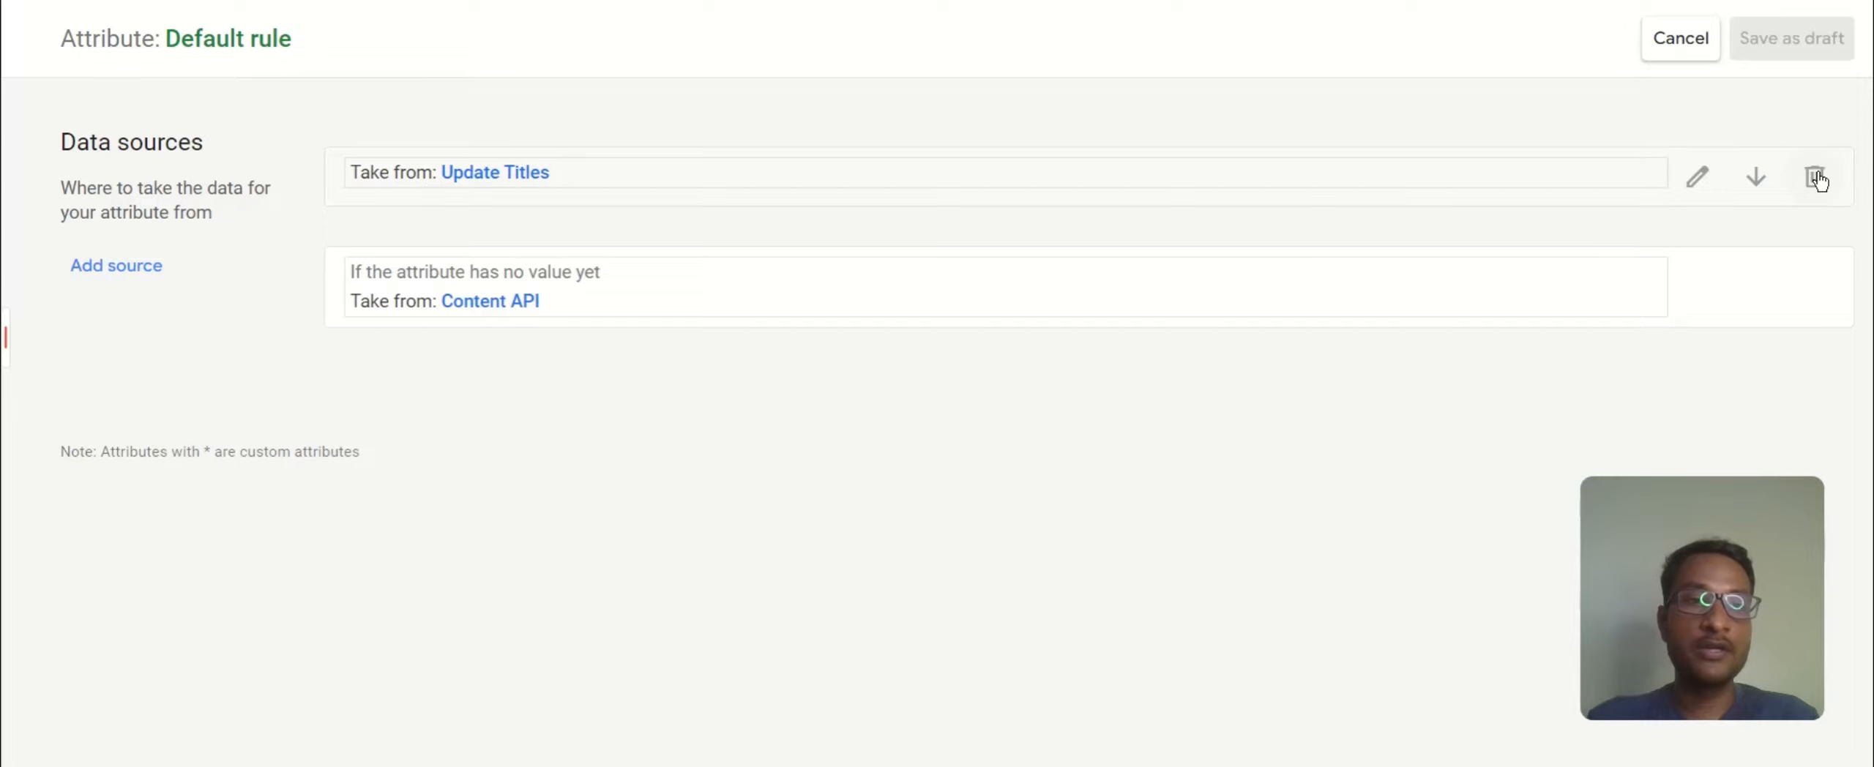
click(1816, 178)
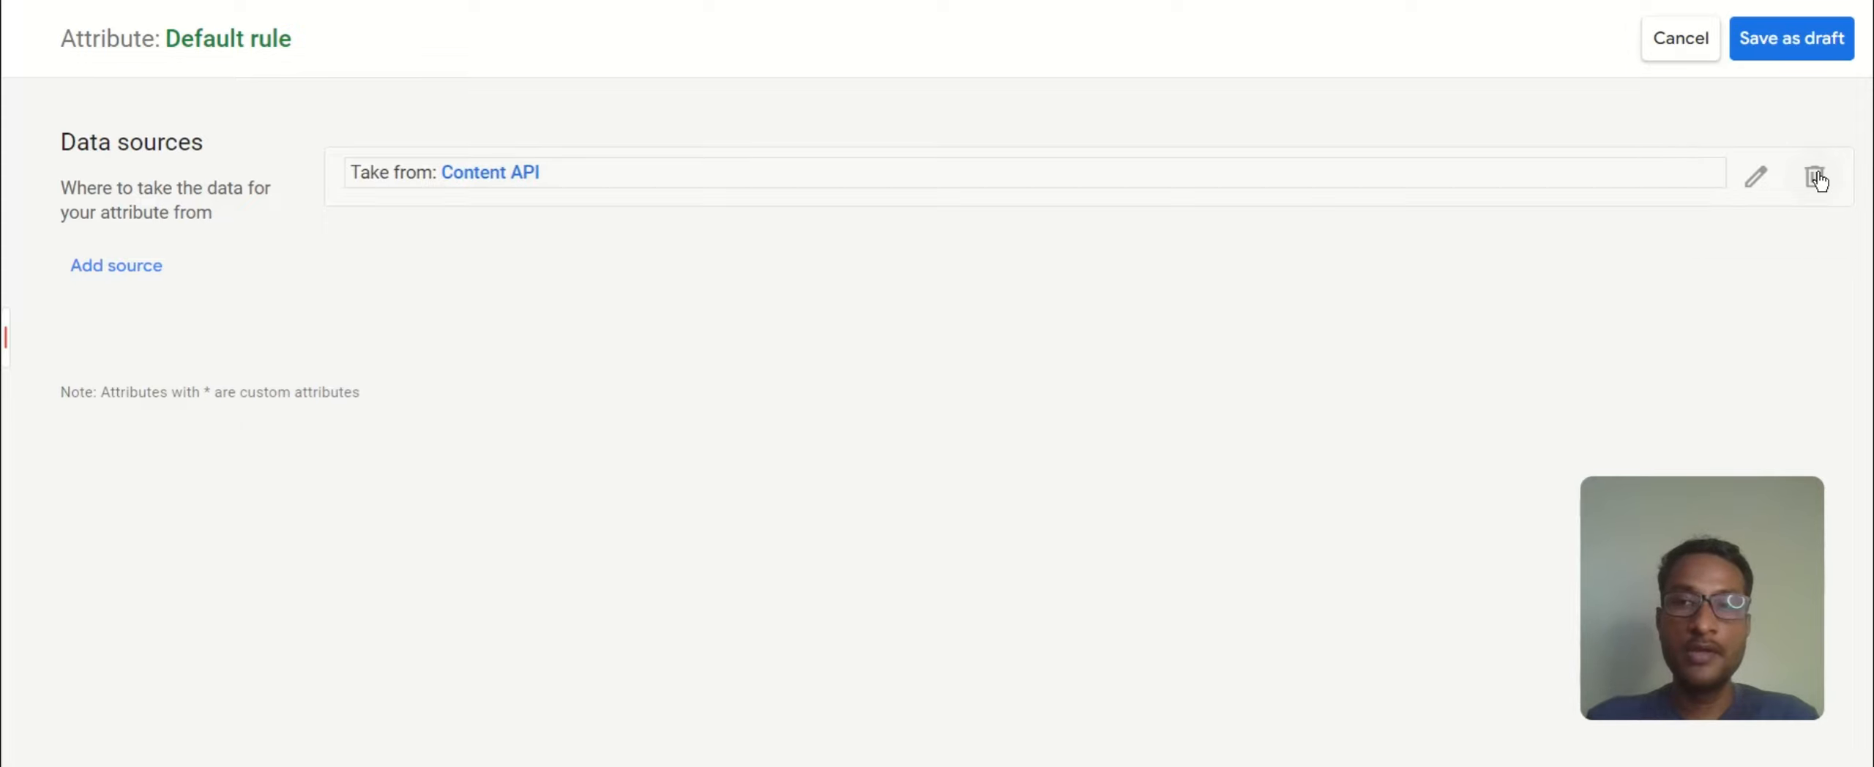
click(1790, 52)
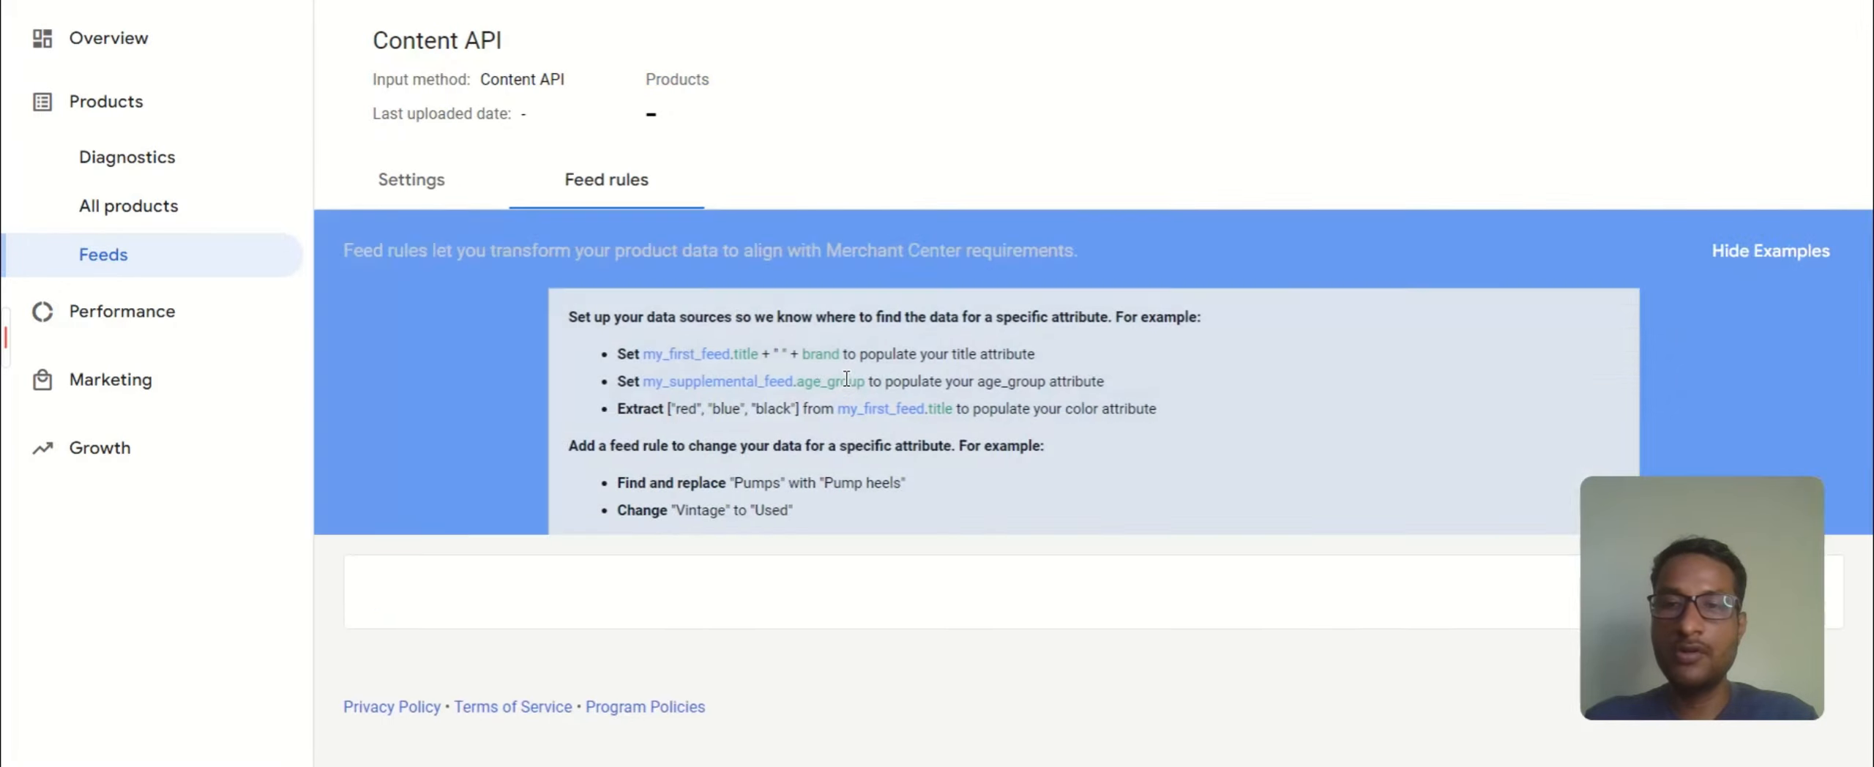
Apply the draft feed rules for IN, English and check the data source of the default rule.
scroll(497, 388, down, 1)
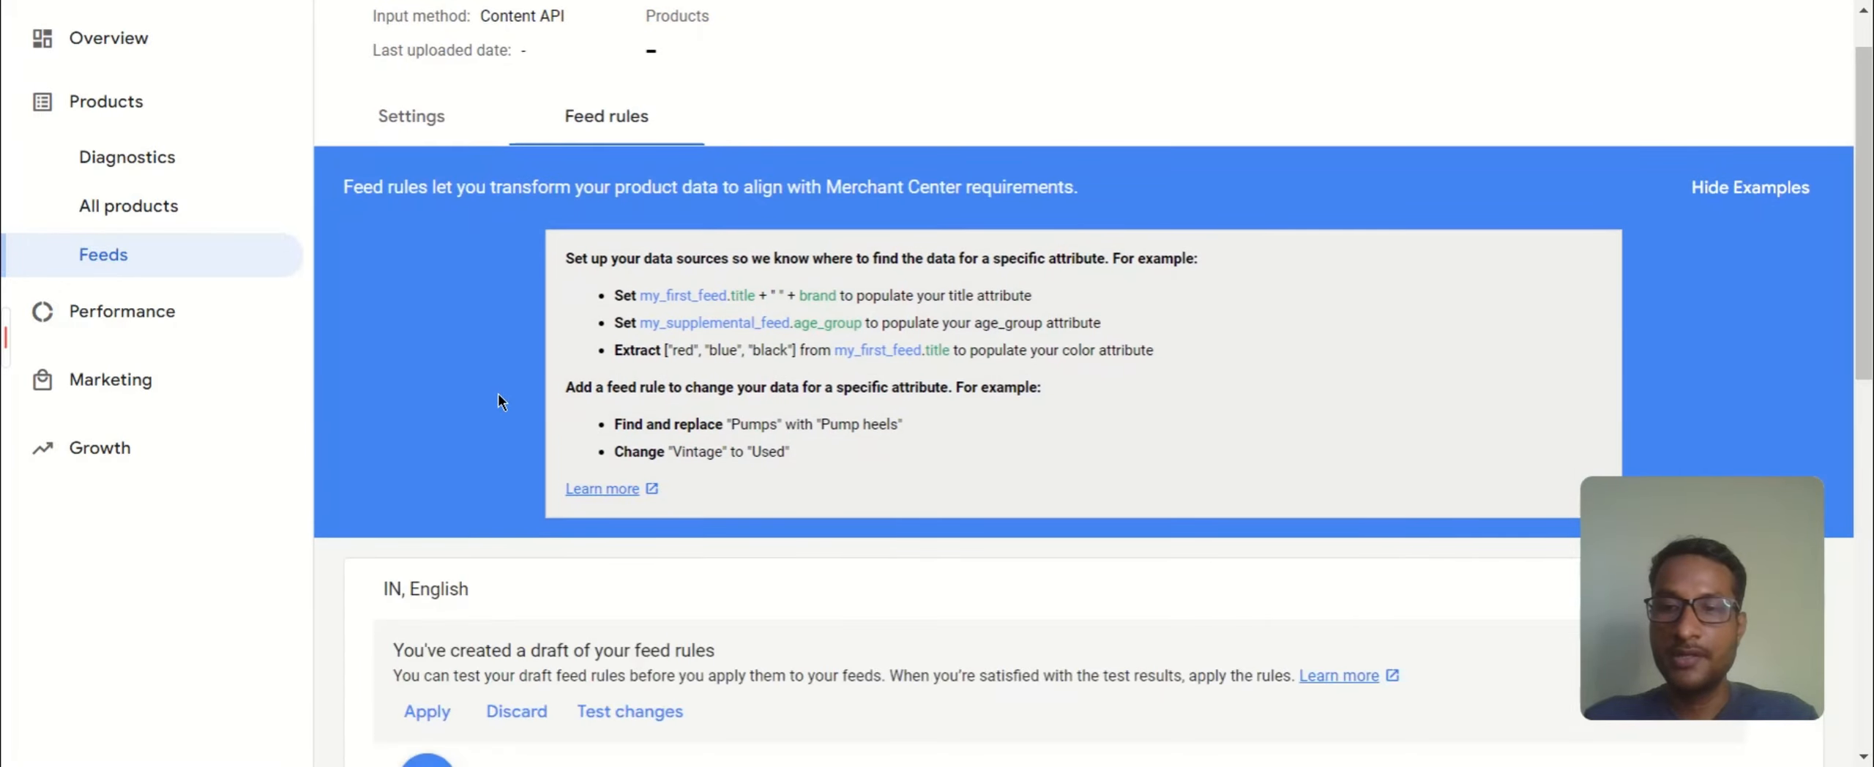
scroll(497, 402, down, 4)
click(437, 470)
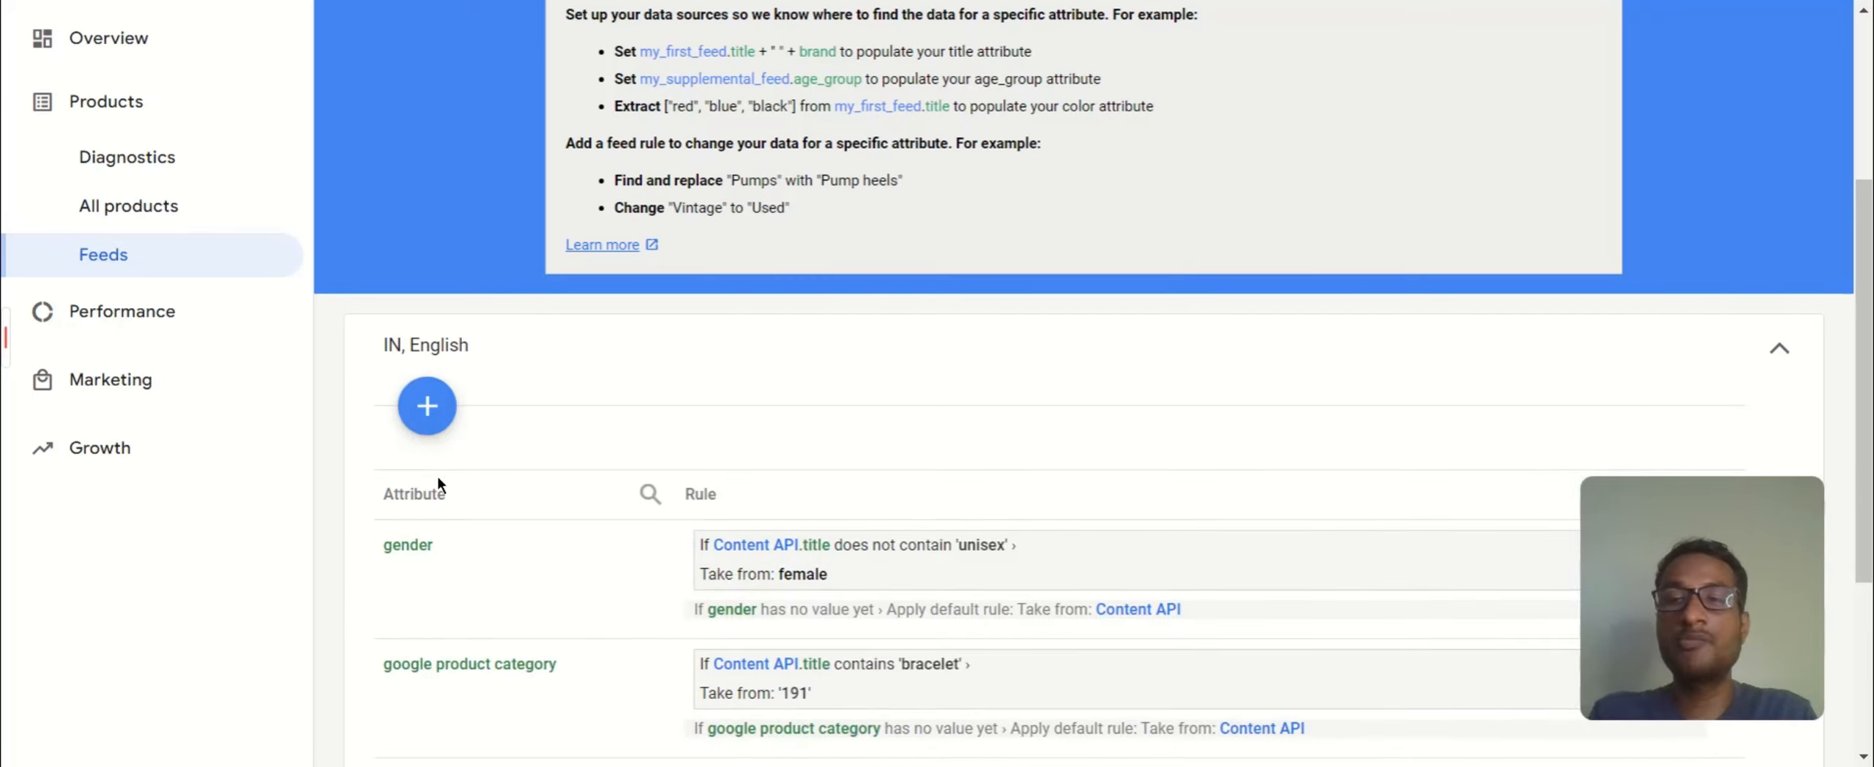
scroll(497, 572, down, 5)
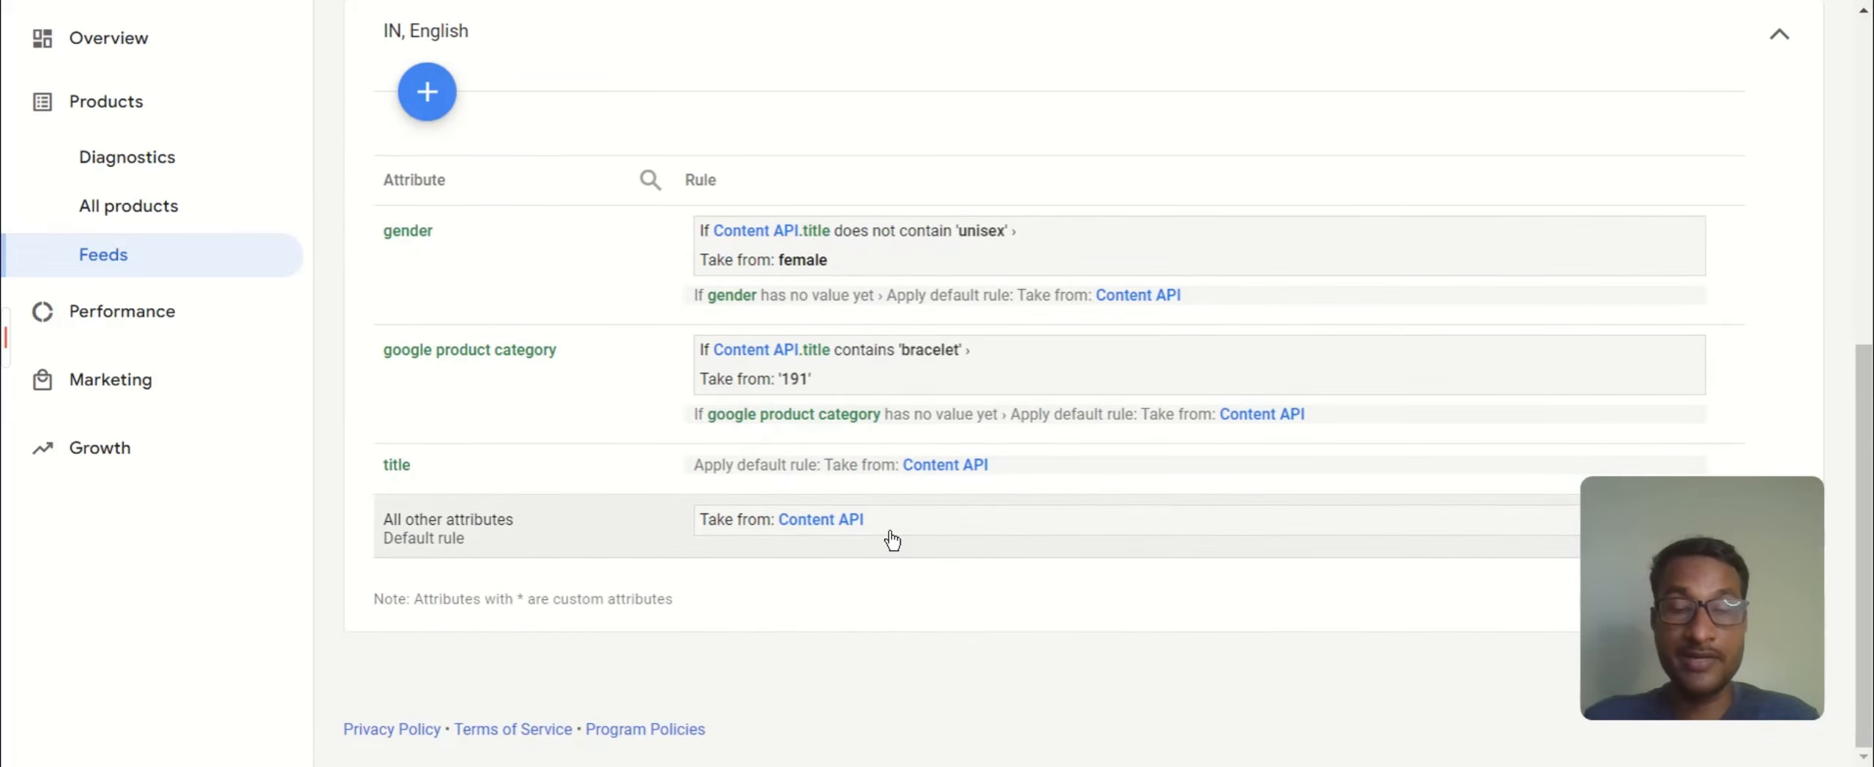
Return to the Feeds page and remove the Update Titles supplemental feed.
click(119, 256)
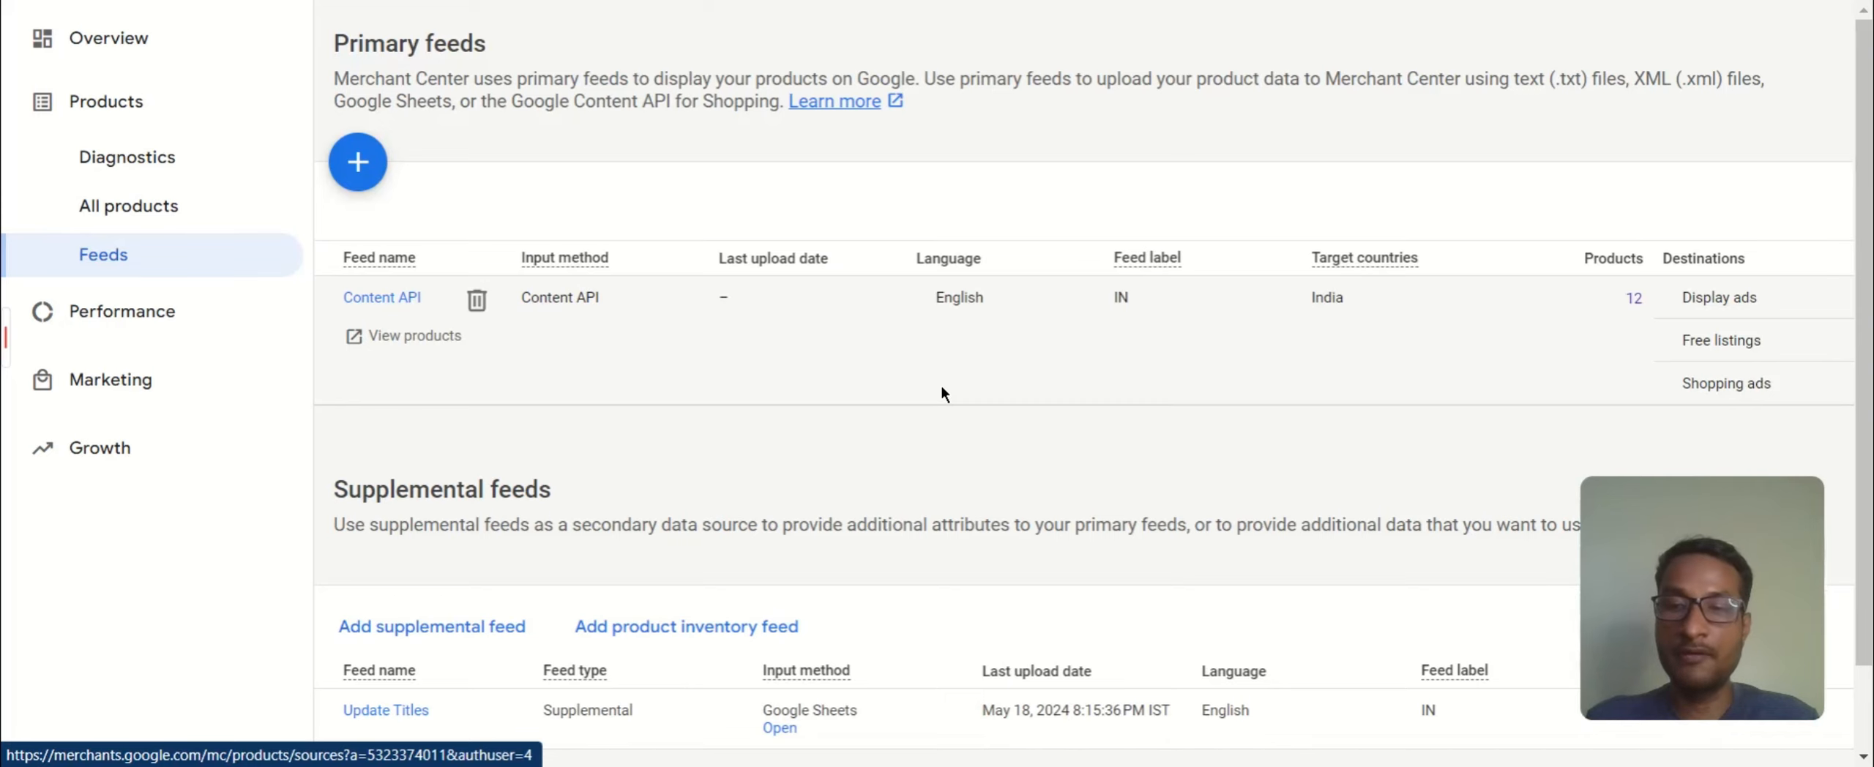
scroll(942, 394, down, 2)
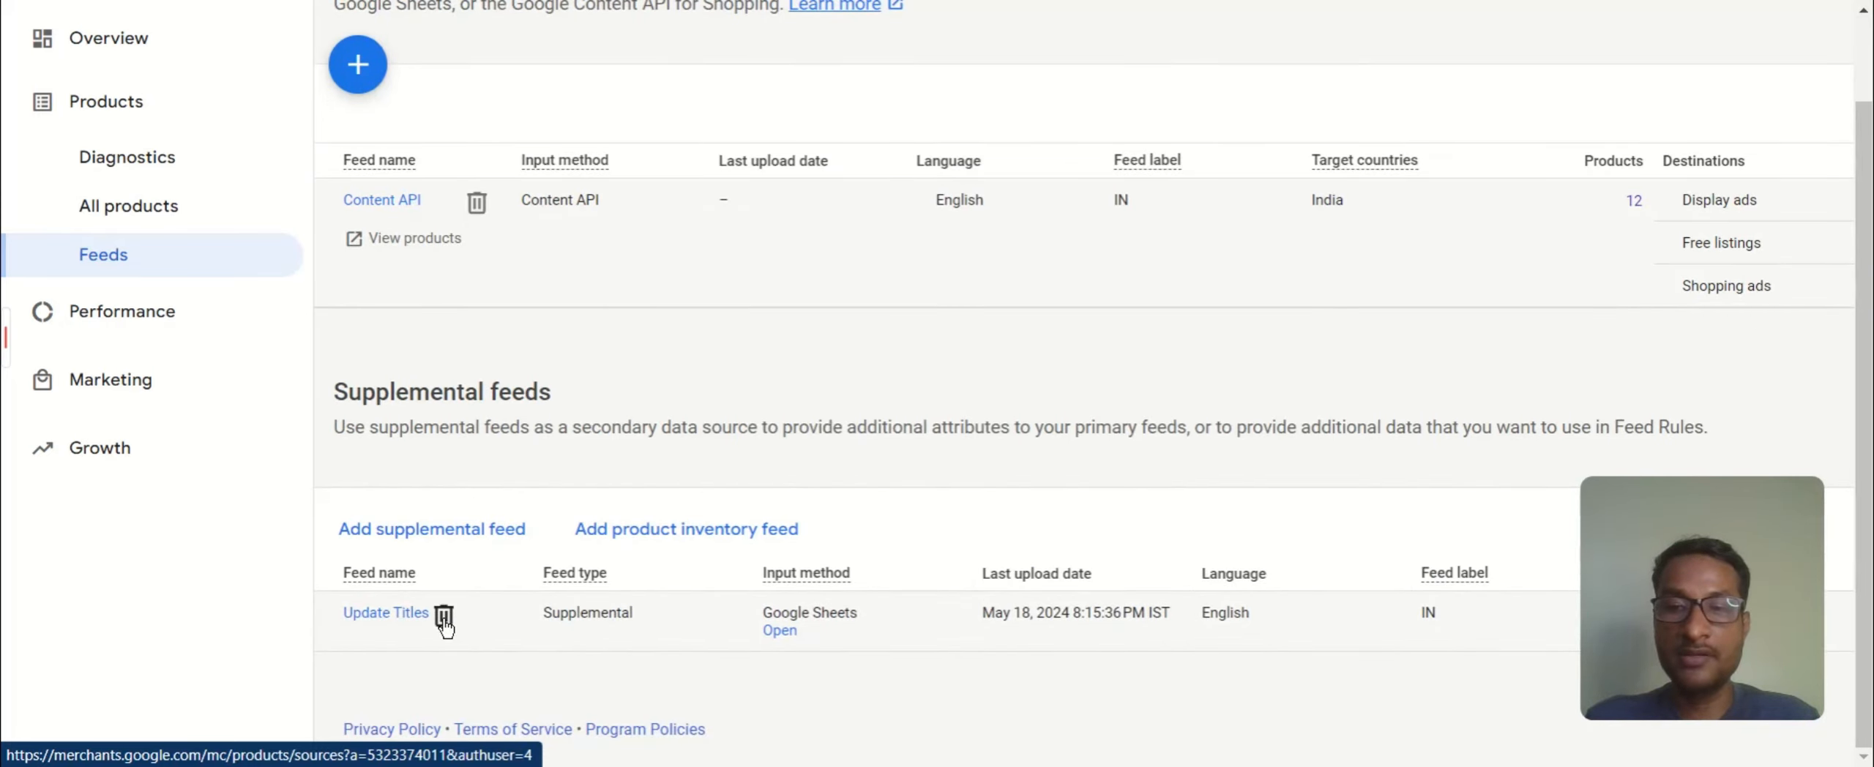
click(444, 614)
click(1151, 414)
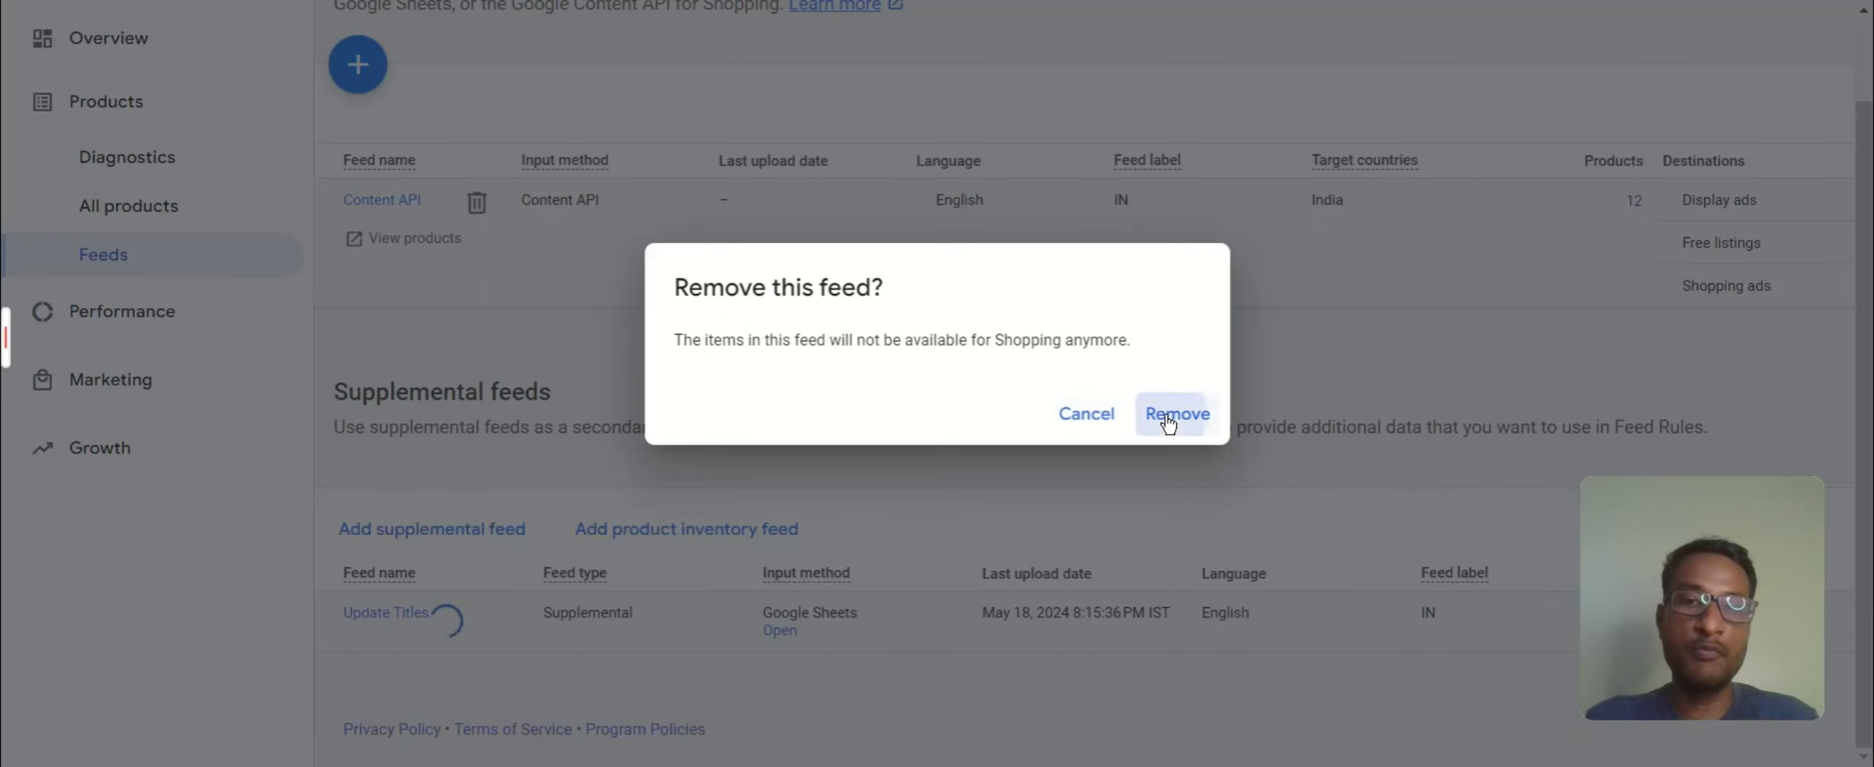